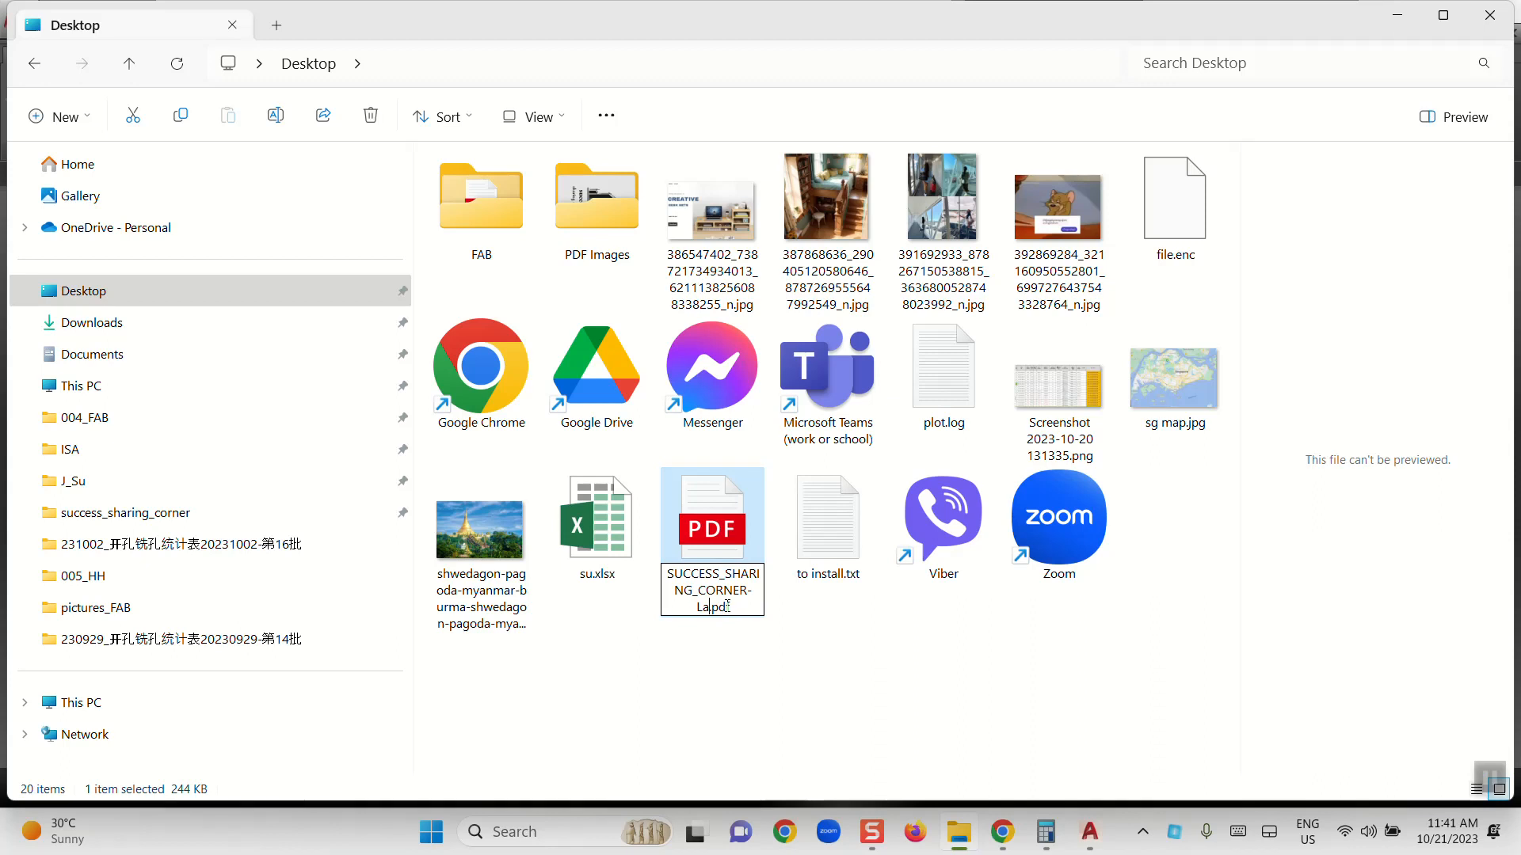
# Rename the selected PDF on the desktop as SUCCESS_SHARING_CORNER.pdf
pyautogui.press('BackSpace')
pyautogui.press('BackSpace')
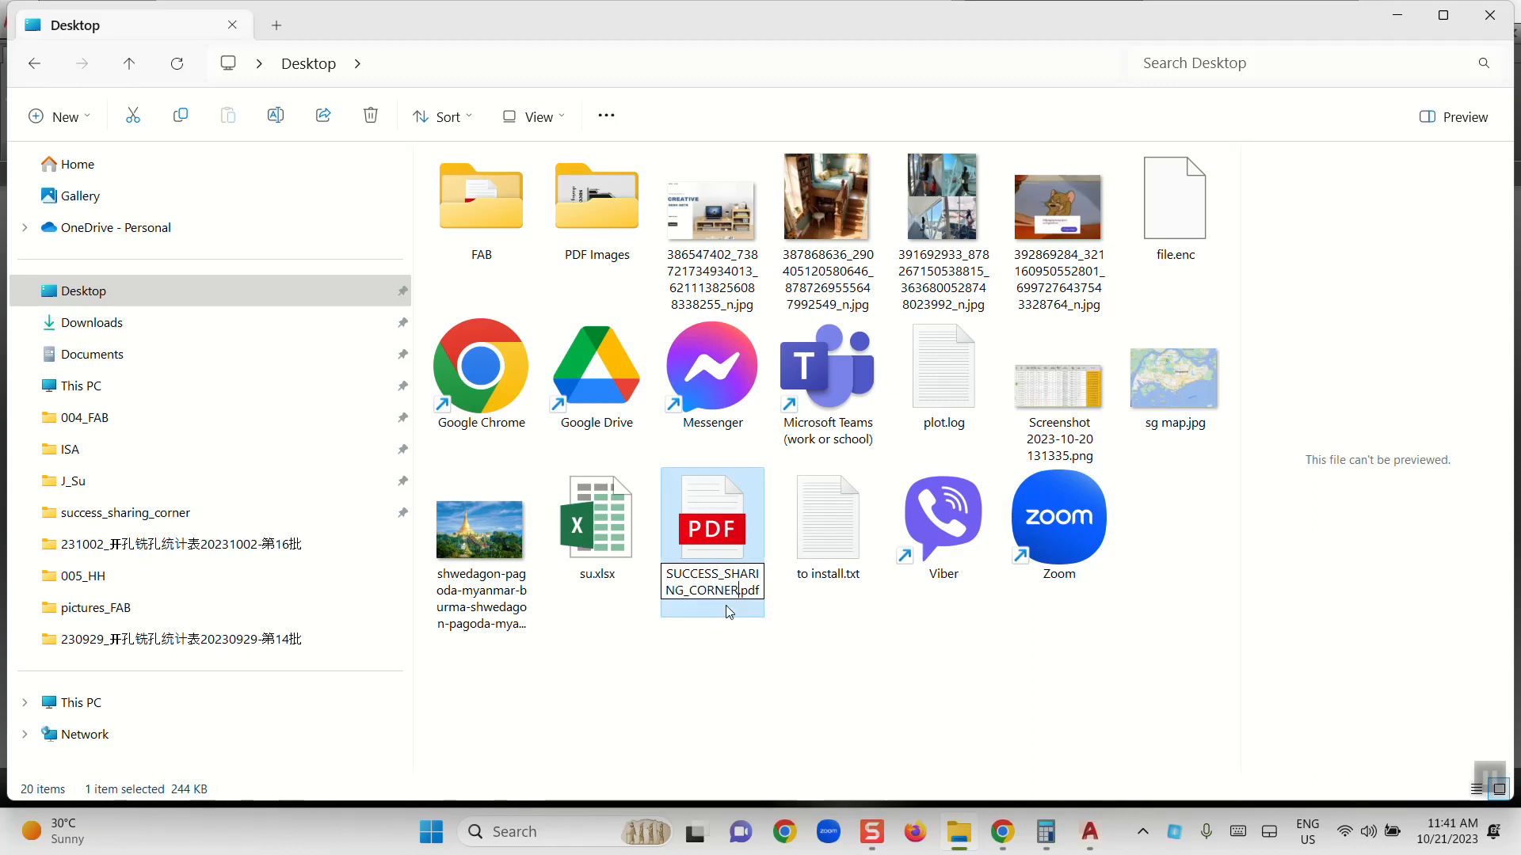
pyautogui.press('Return')
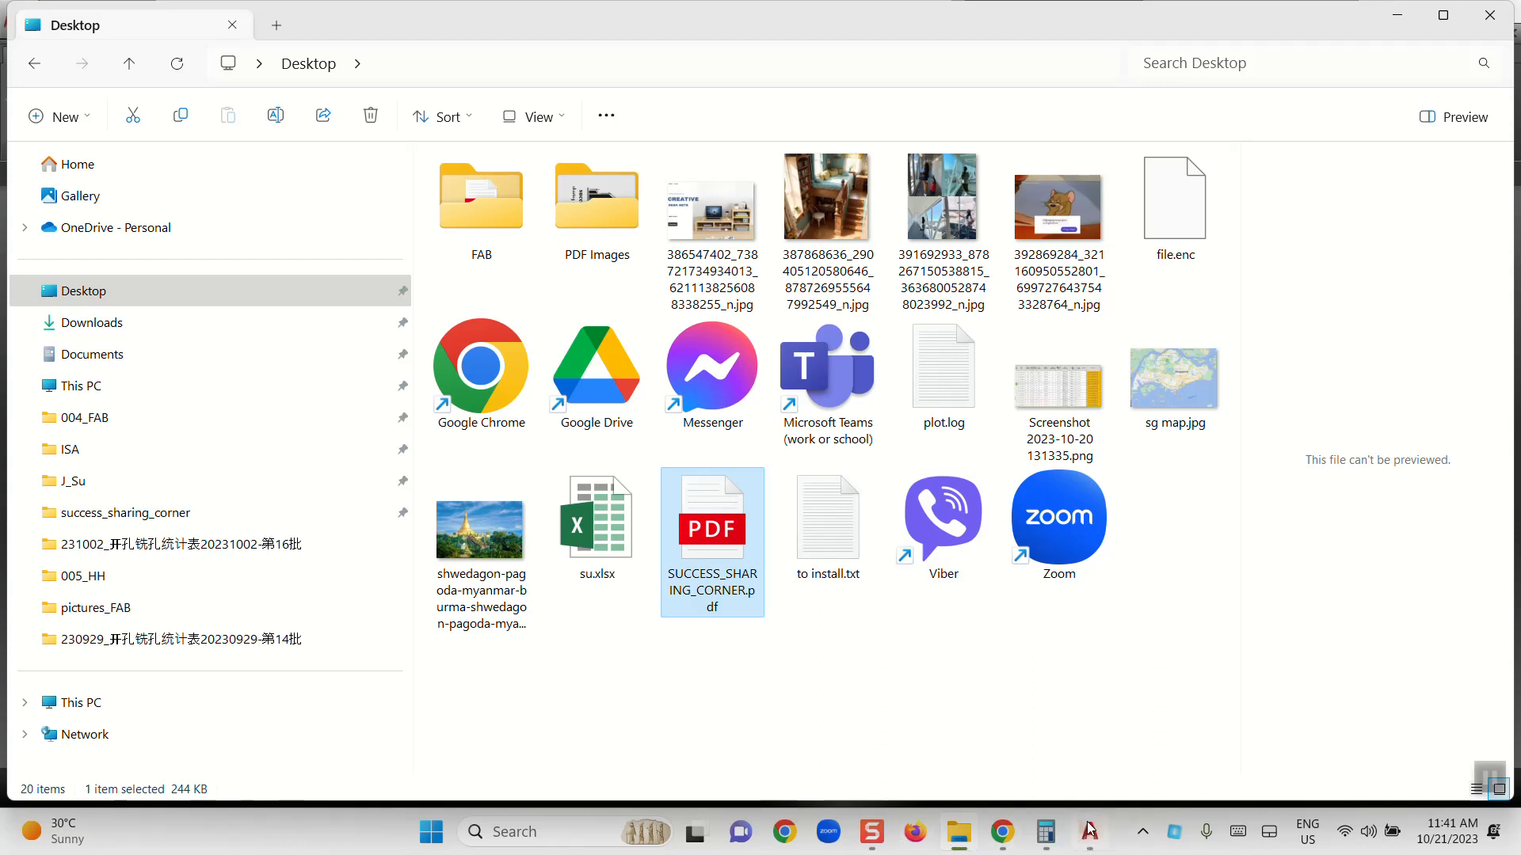
pyautogui.click(1143, 832)
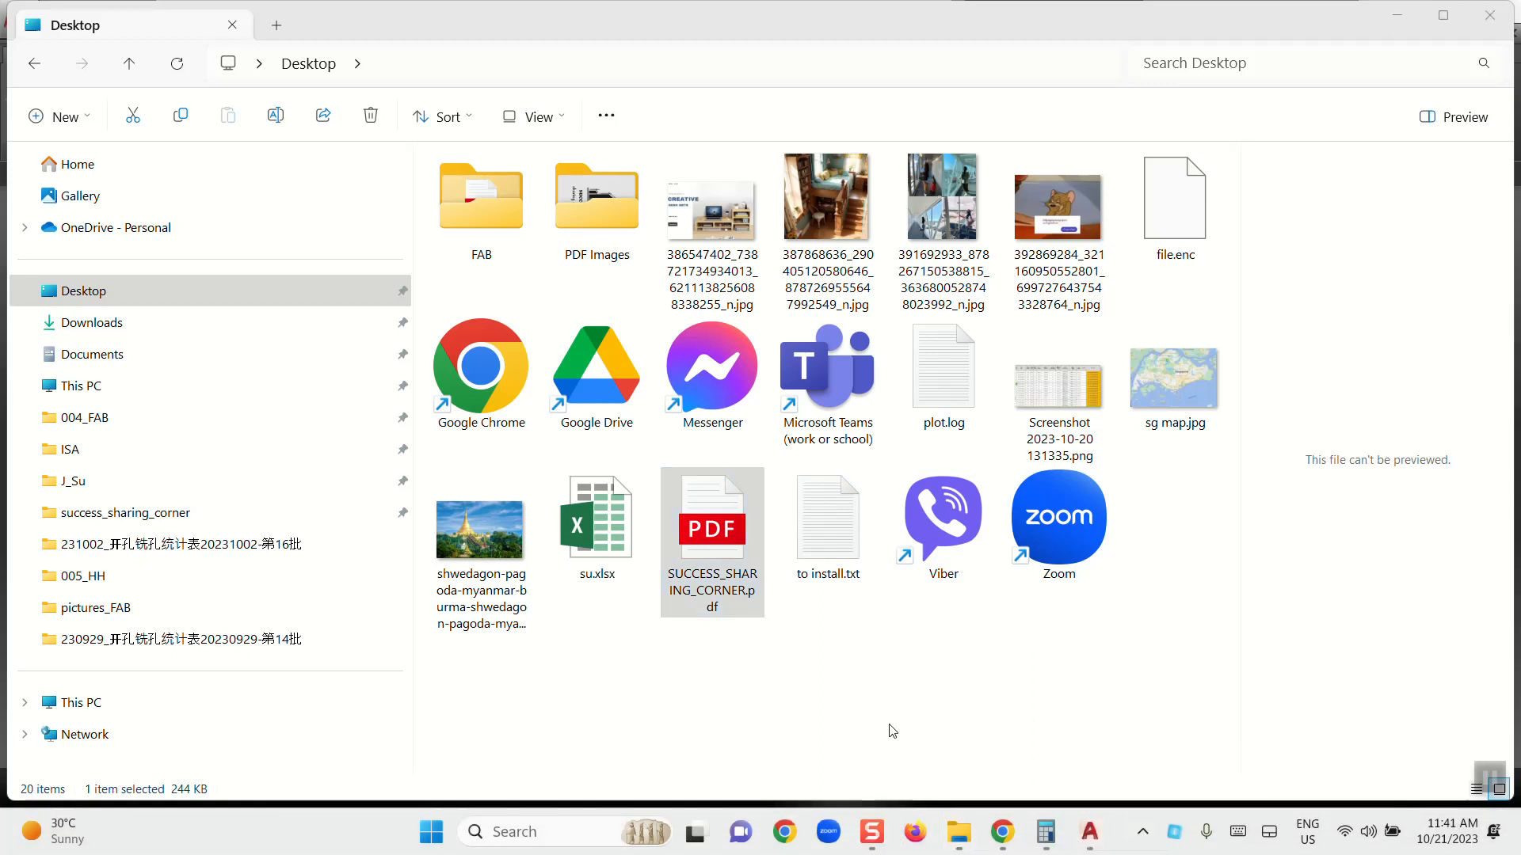
# Open SUCCESS_SHARING_CORNER.pdf and look over its floor plans, preference tables and roof plans
pyautogui.doubleClick(716, 555)
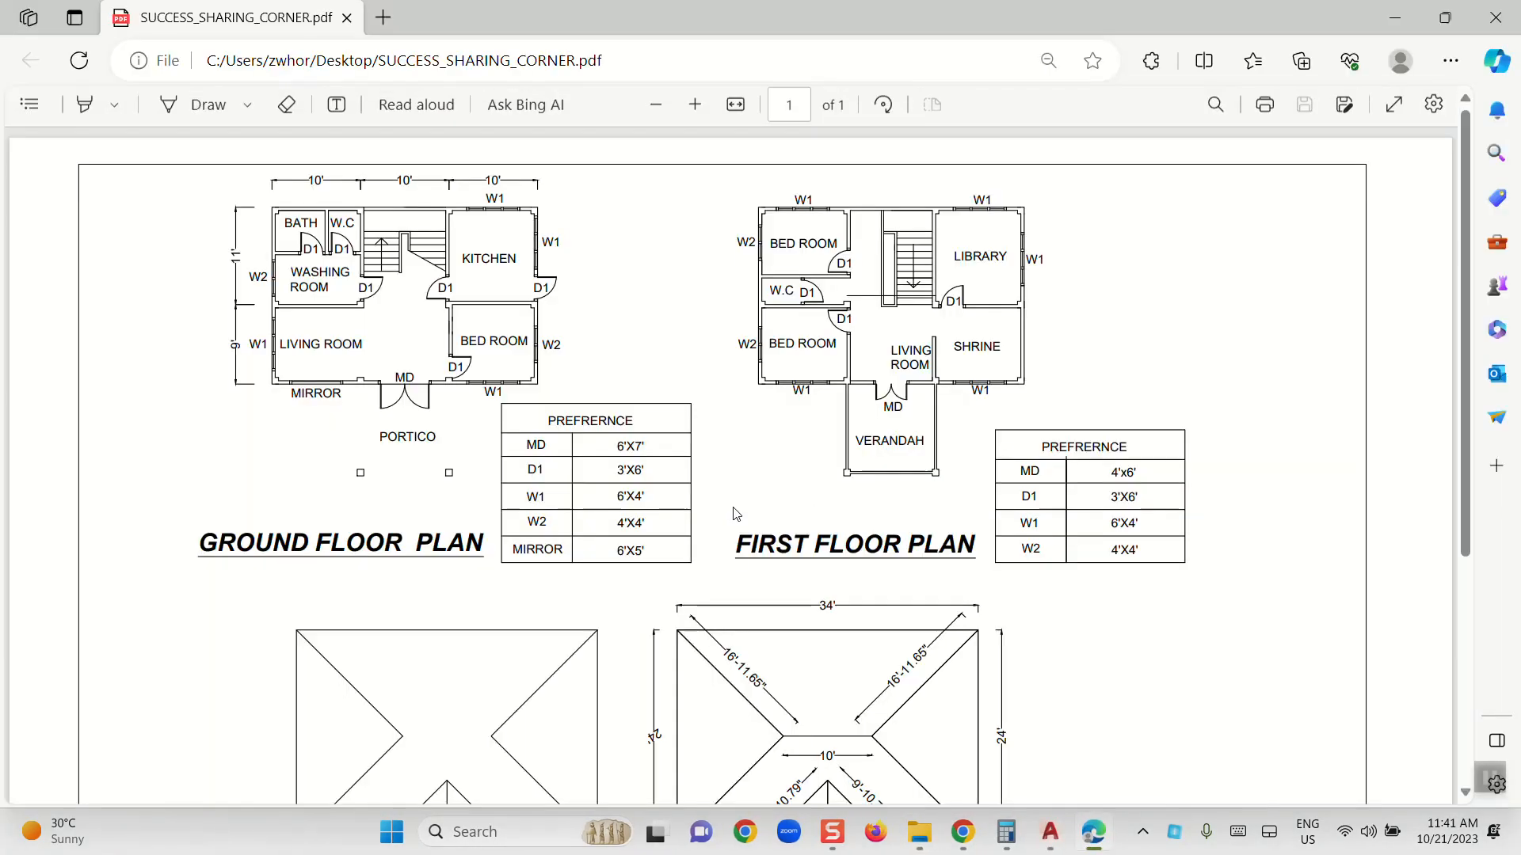
pyautogui.scroll(-5, 1049, 492)
pyautogui.scroll(5, 1081, 465)
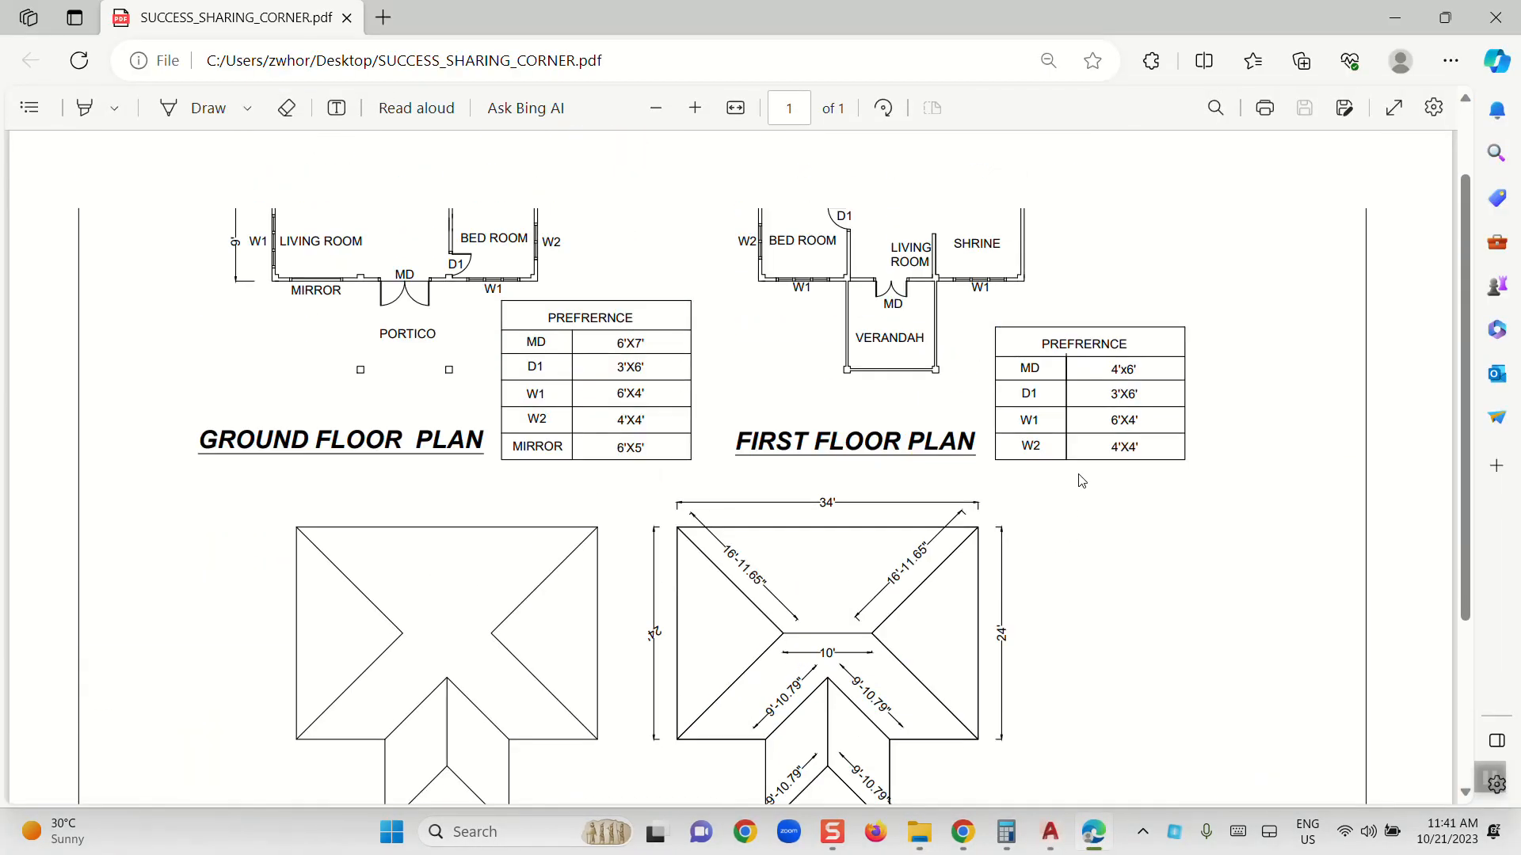
pyautogui.scroll(-5, 1105, 408)
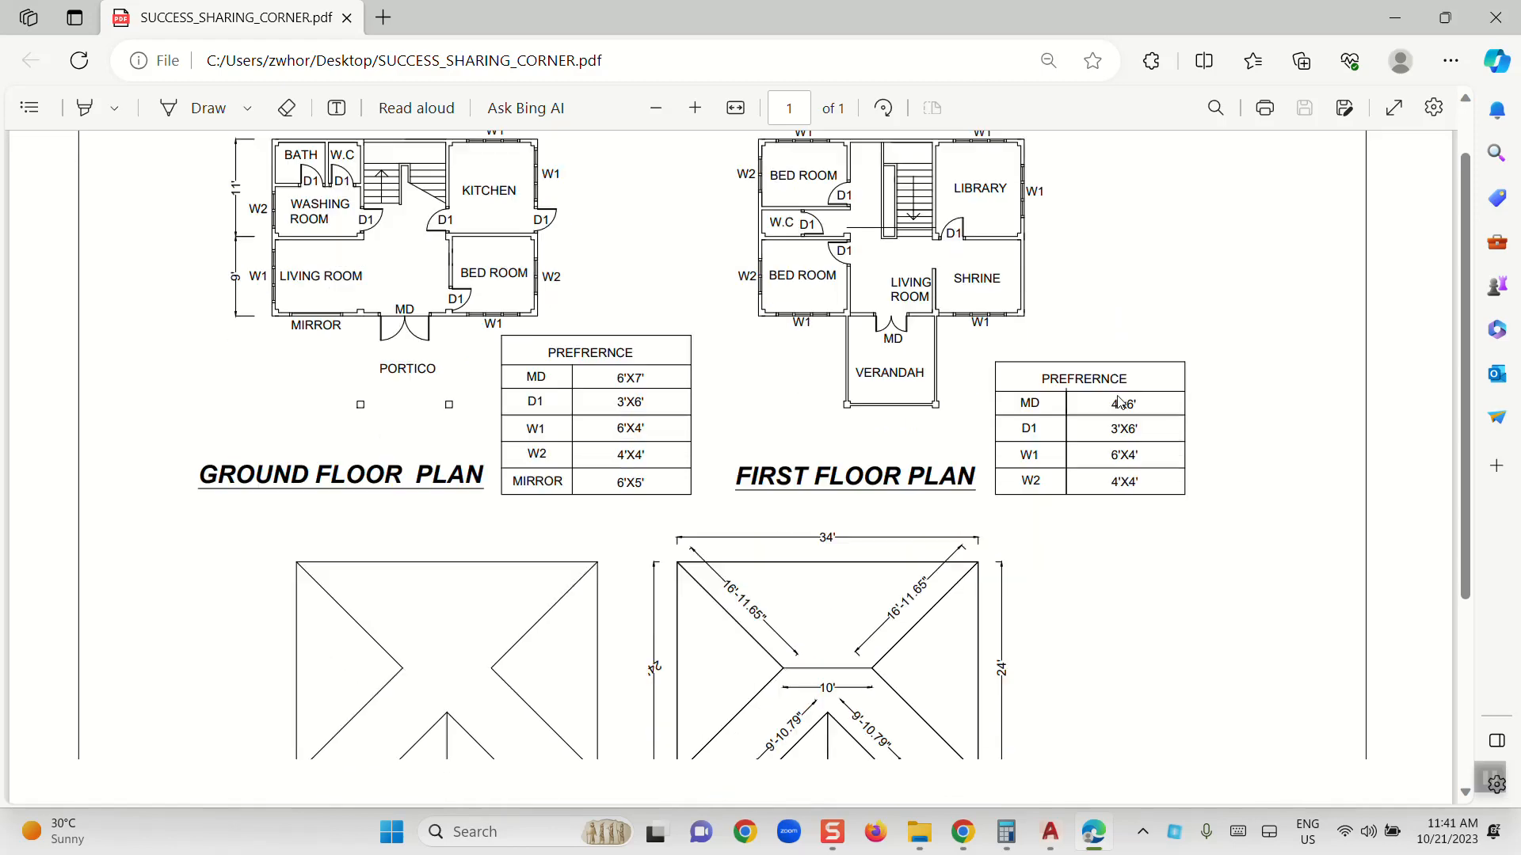
pyautogui.scroll(5, 1105, 454)
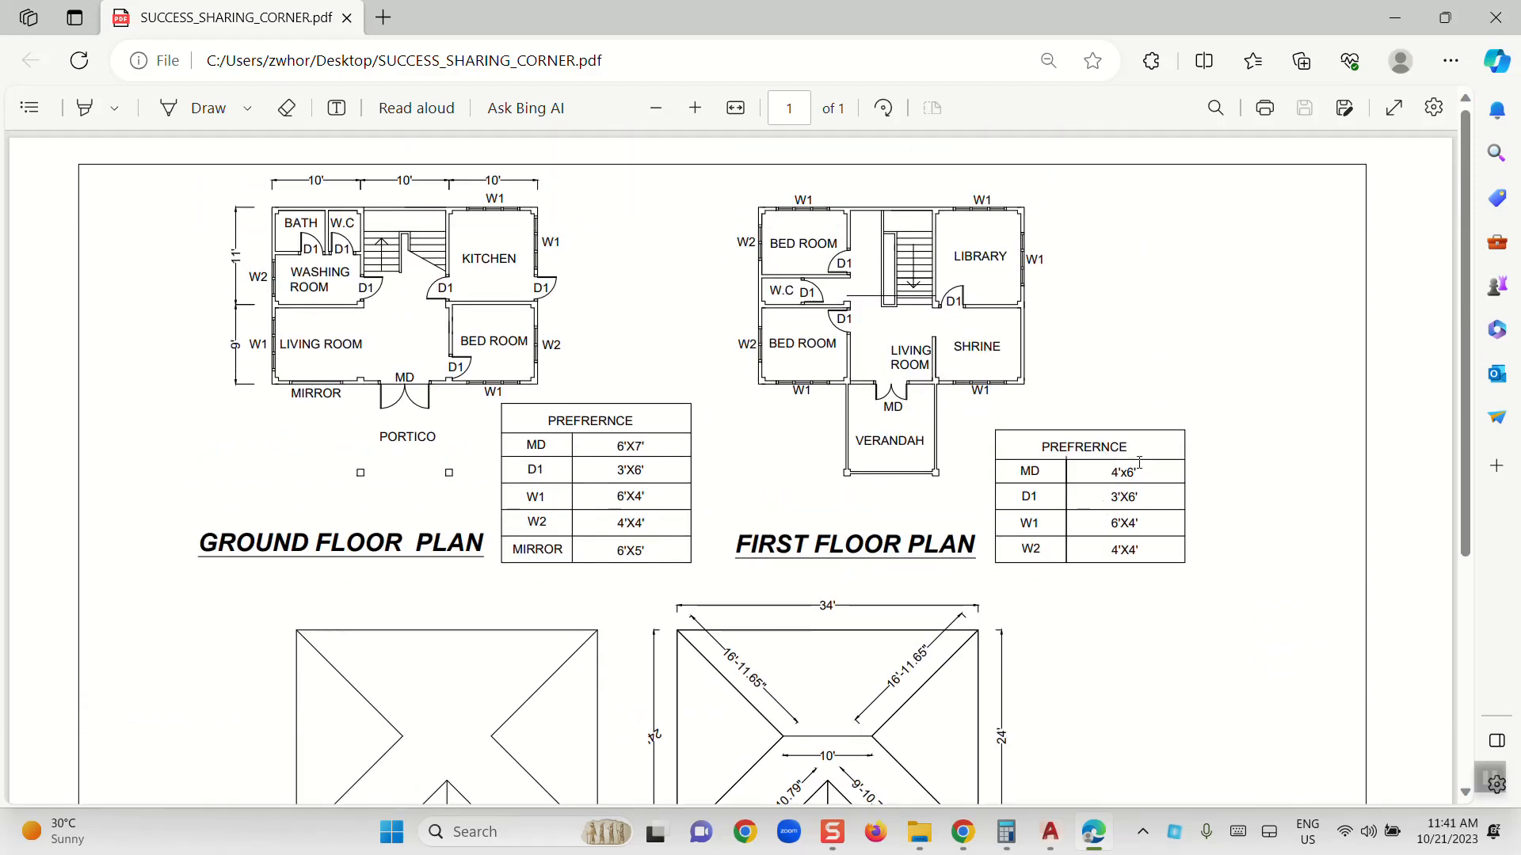
# Switch to AutoCAD and create a new drawing from the template with the grid display turned off
pyautogui.click(1051, 838)
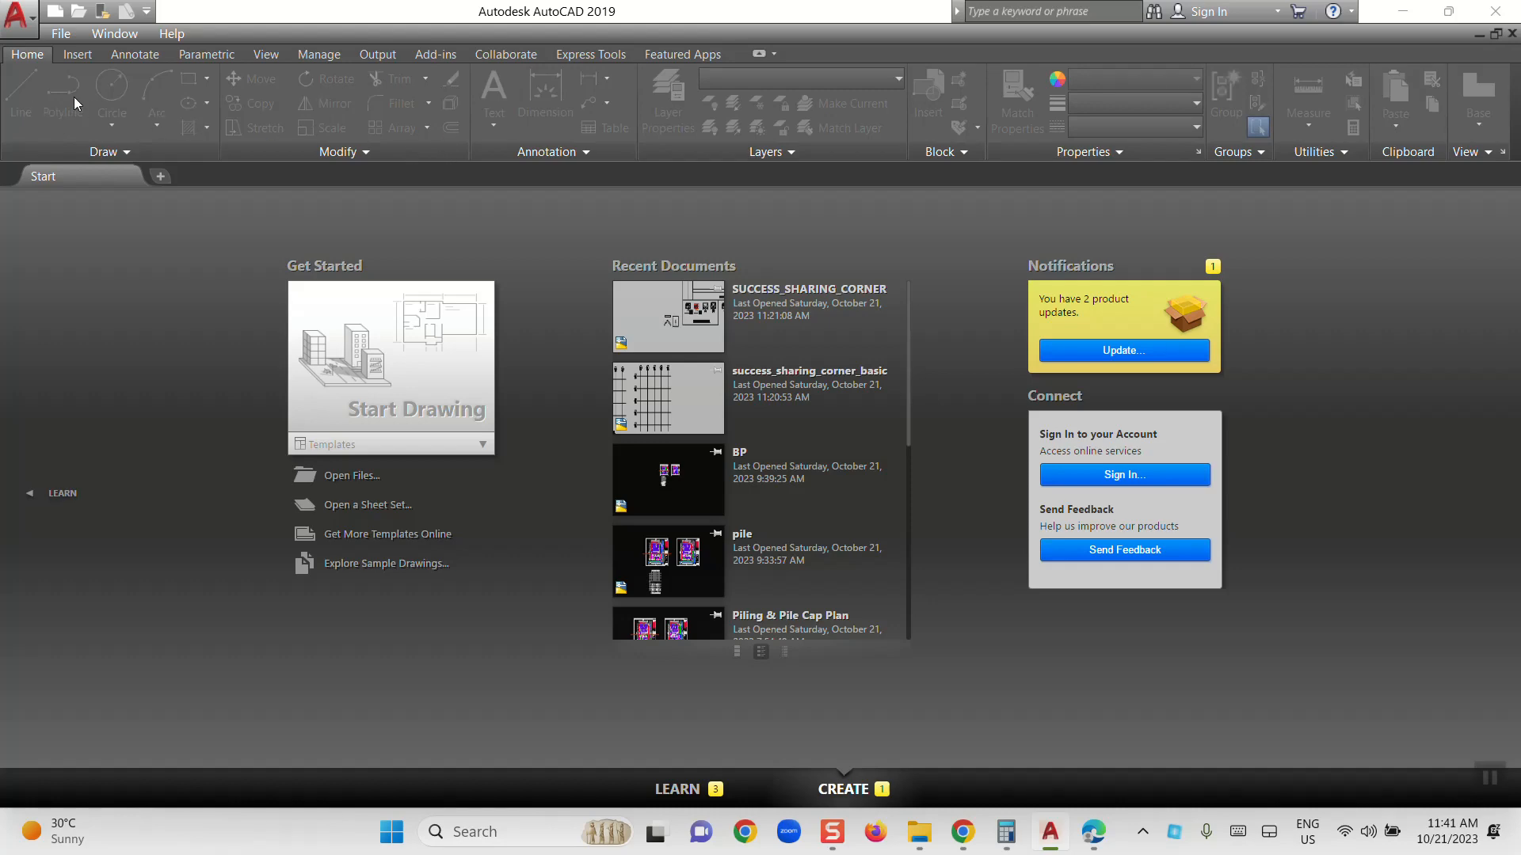
pyautogui.click(67, 36)
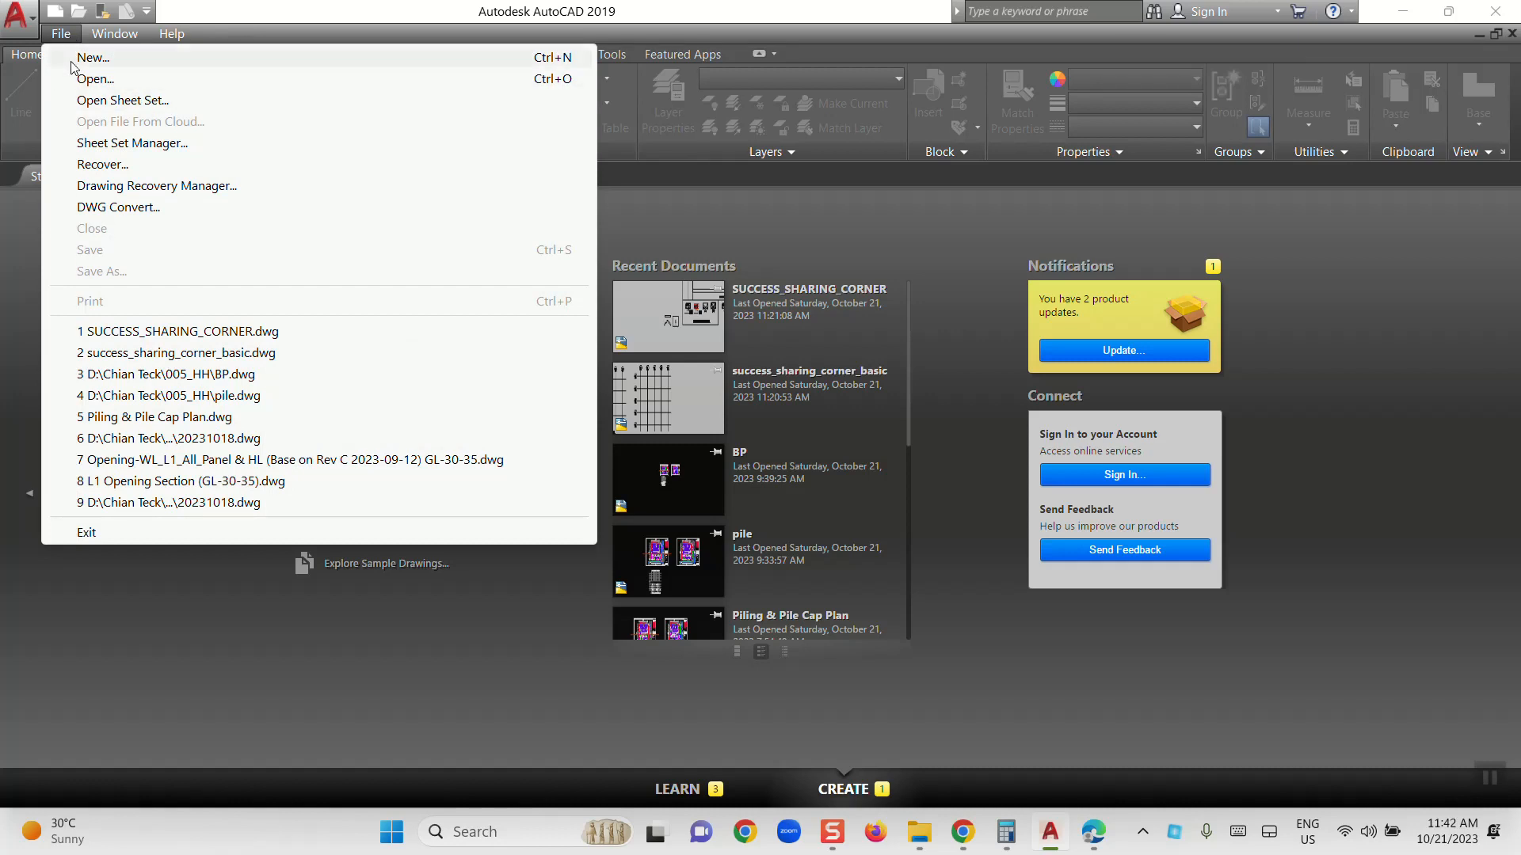
pyautogui.click(919, 237)
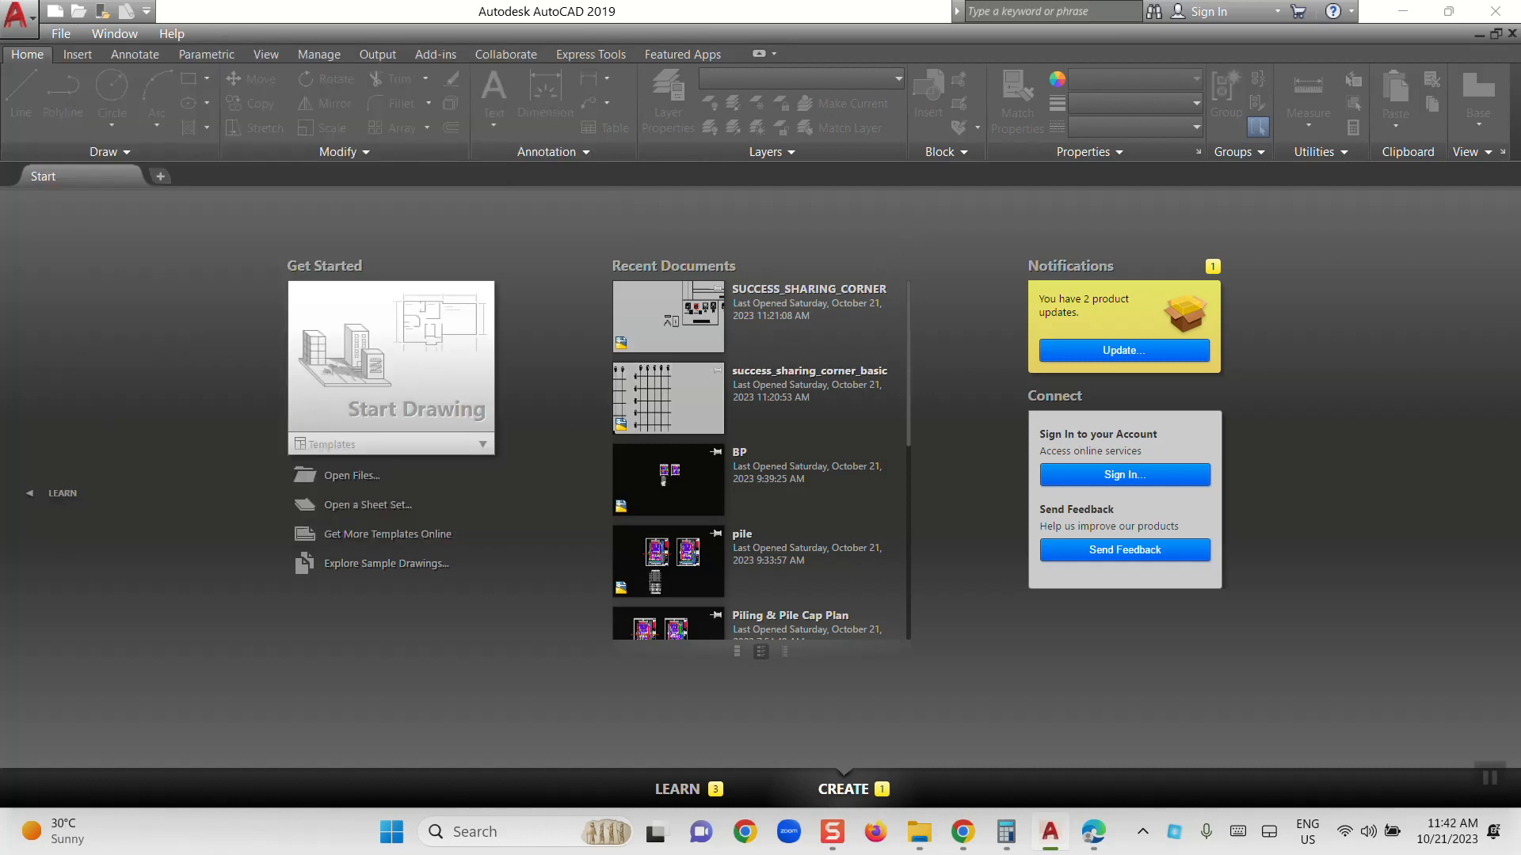
pyautogui.click(61, 34)
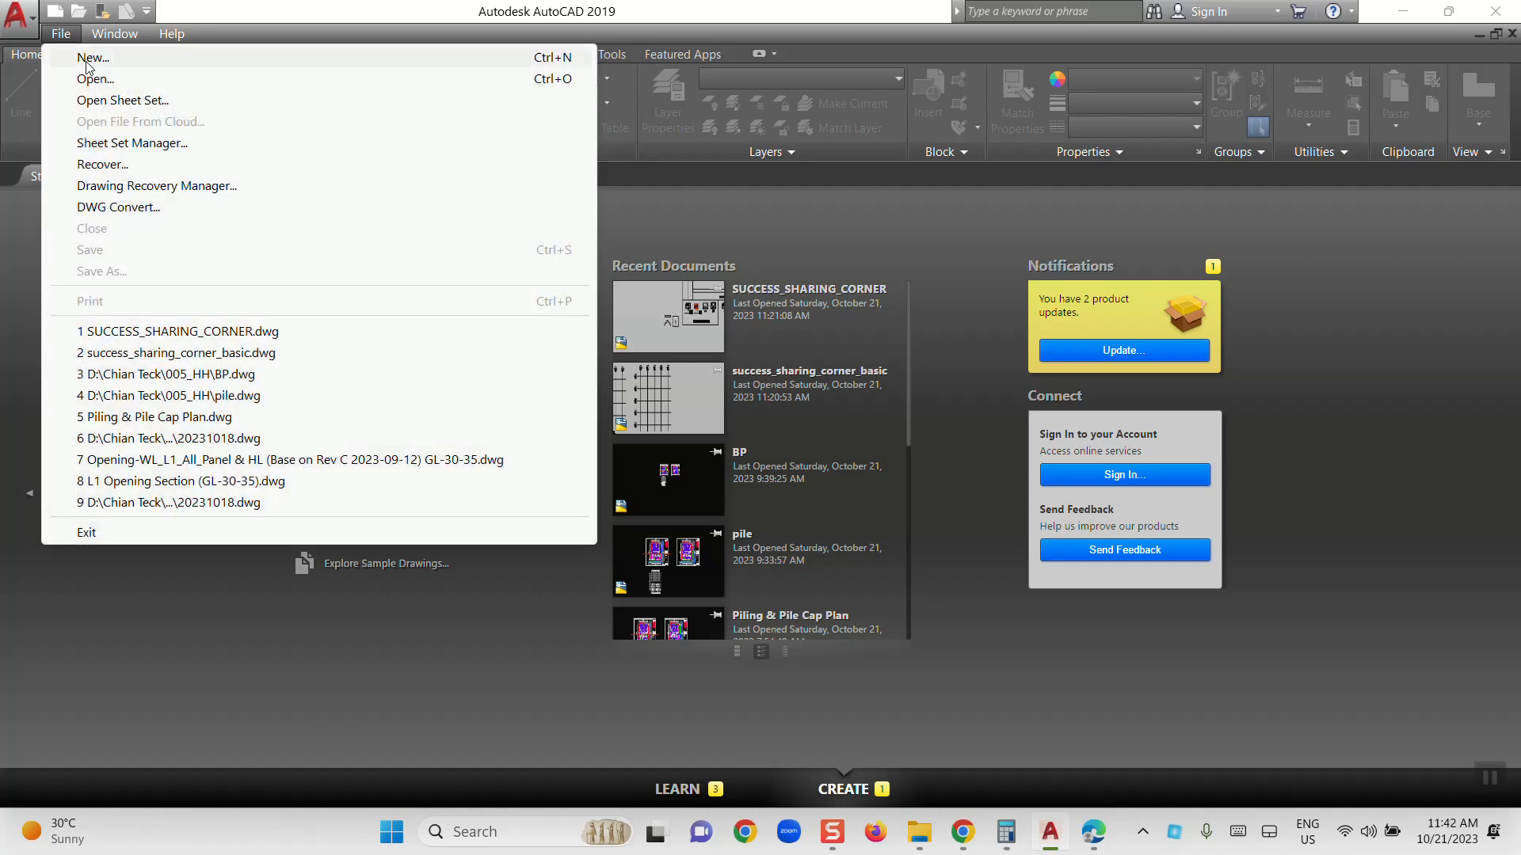
pyautogui.click(92, 57)
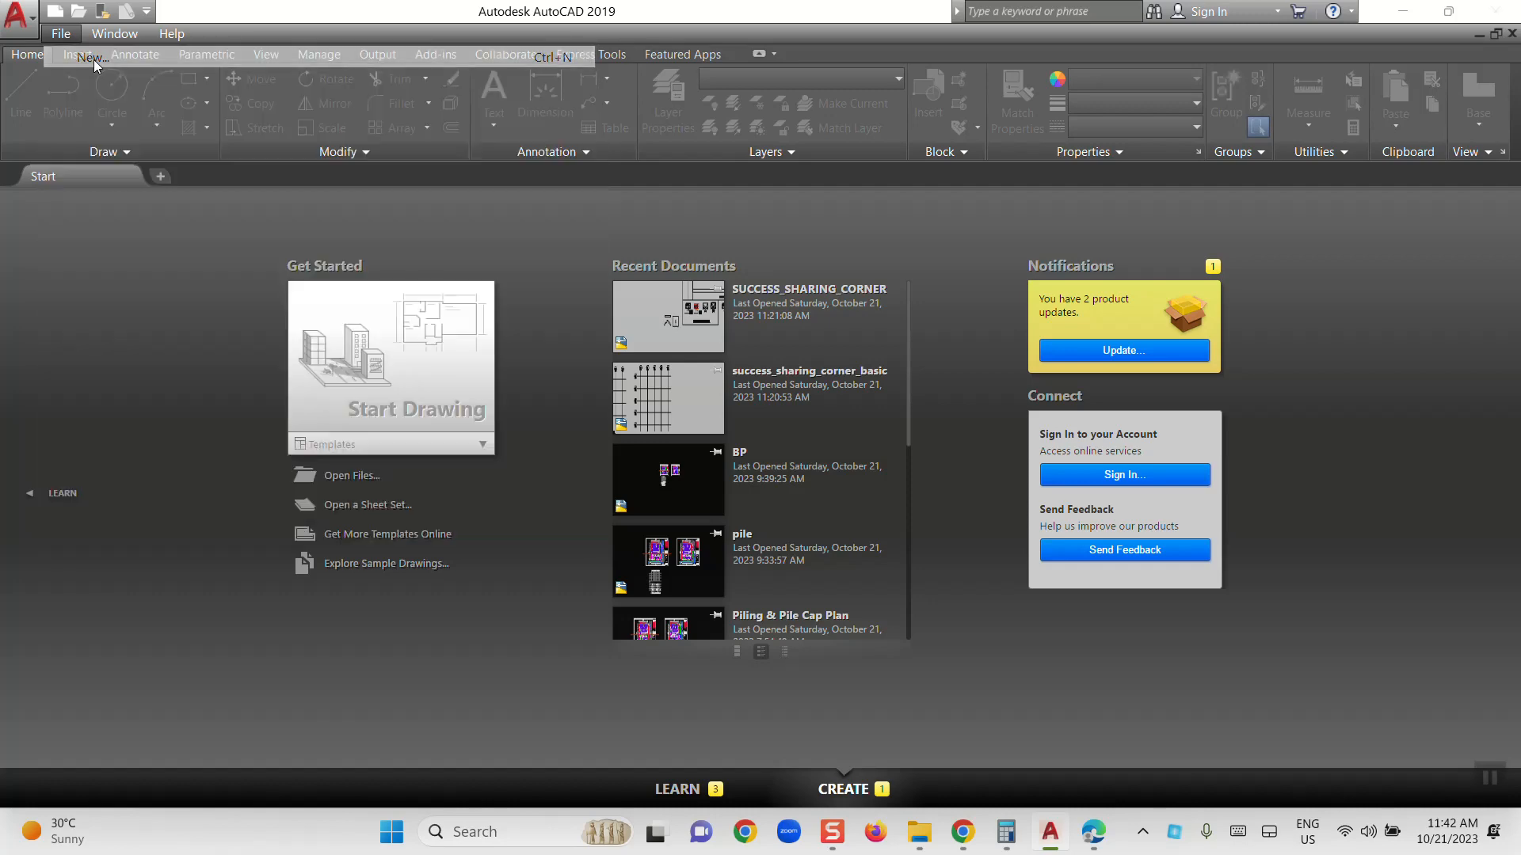
pyautogui.click(1048, 602)
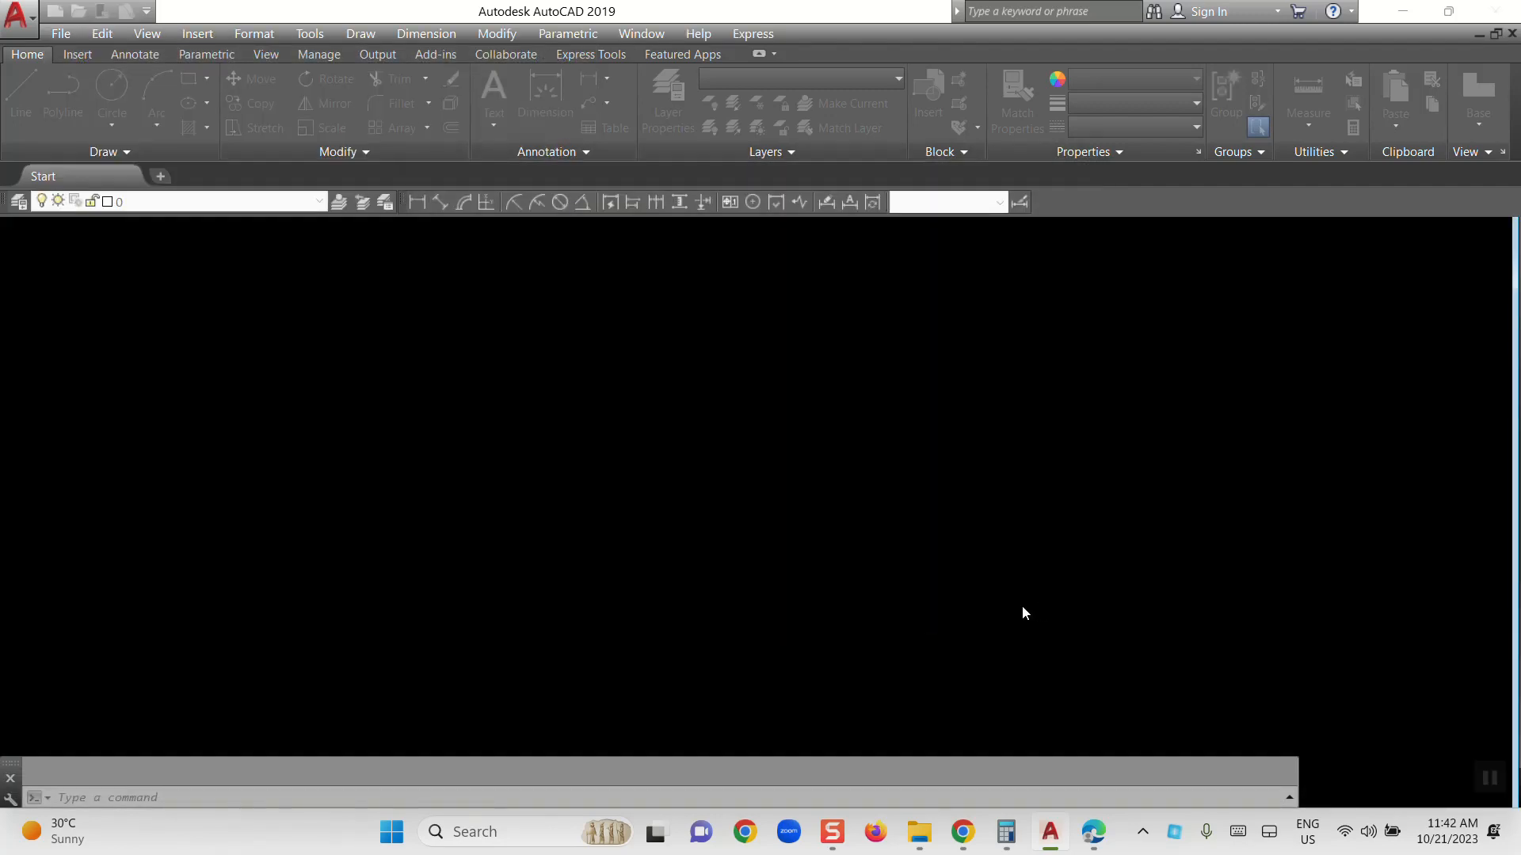
pyautogui.click(994, 793)
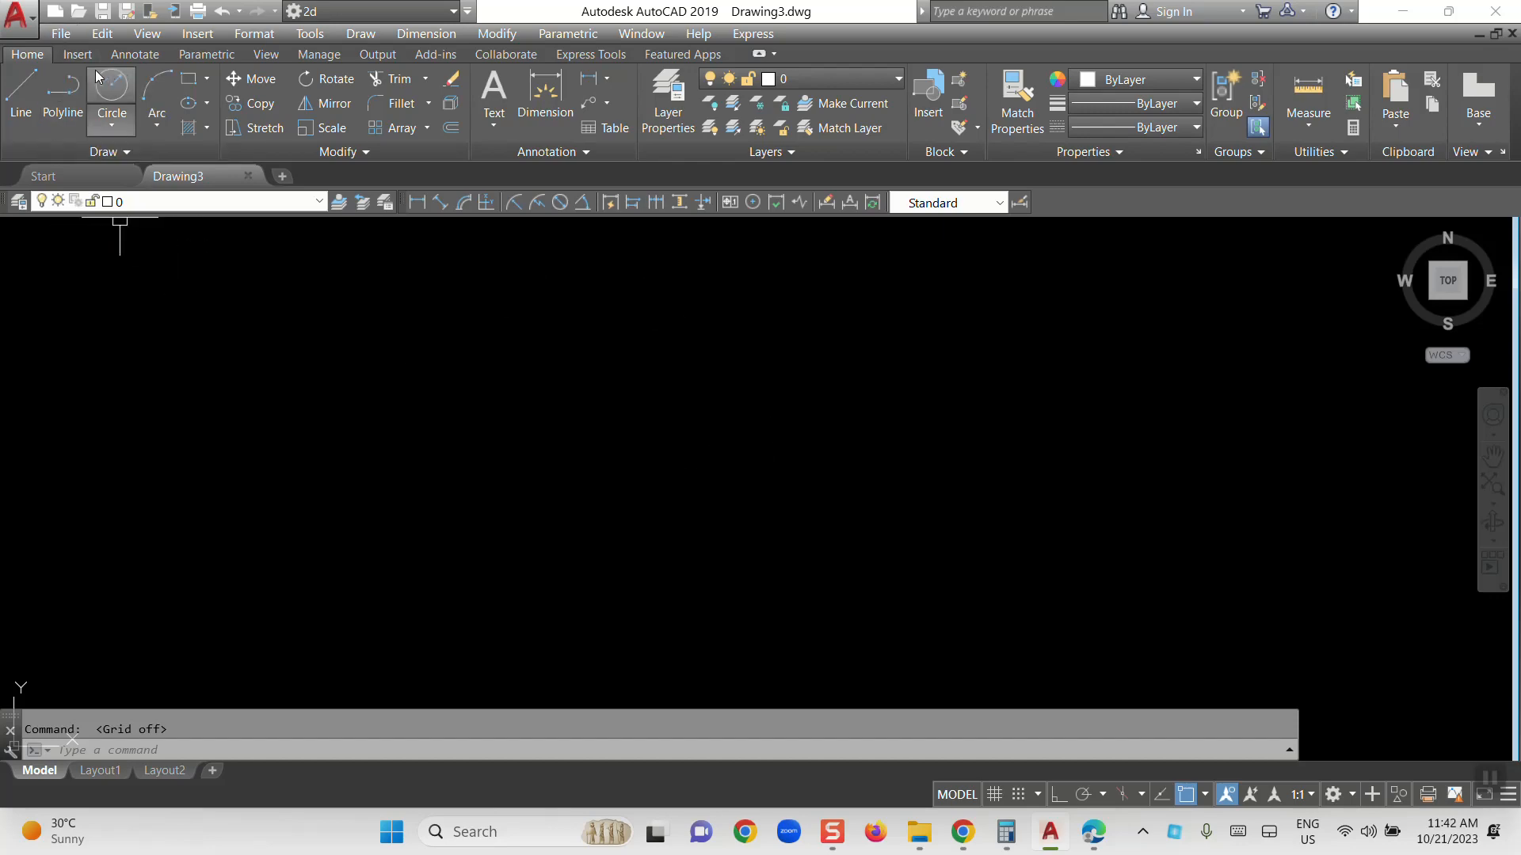
pyautogui.click(60, 35)
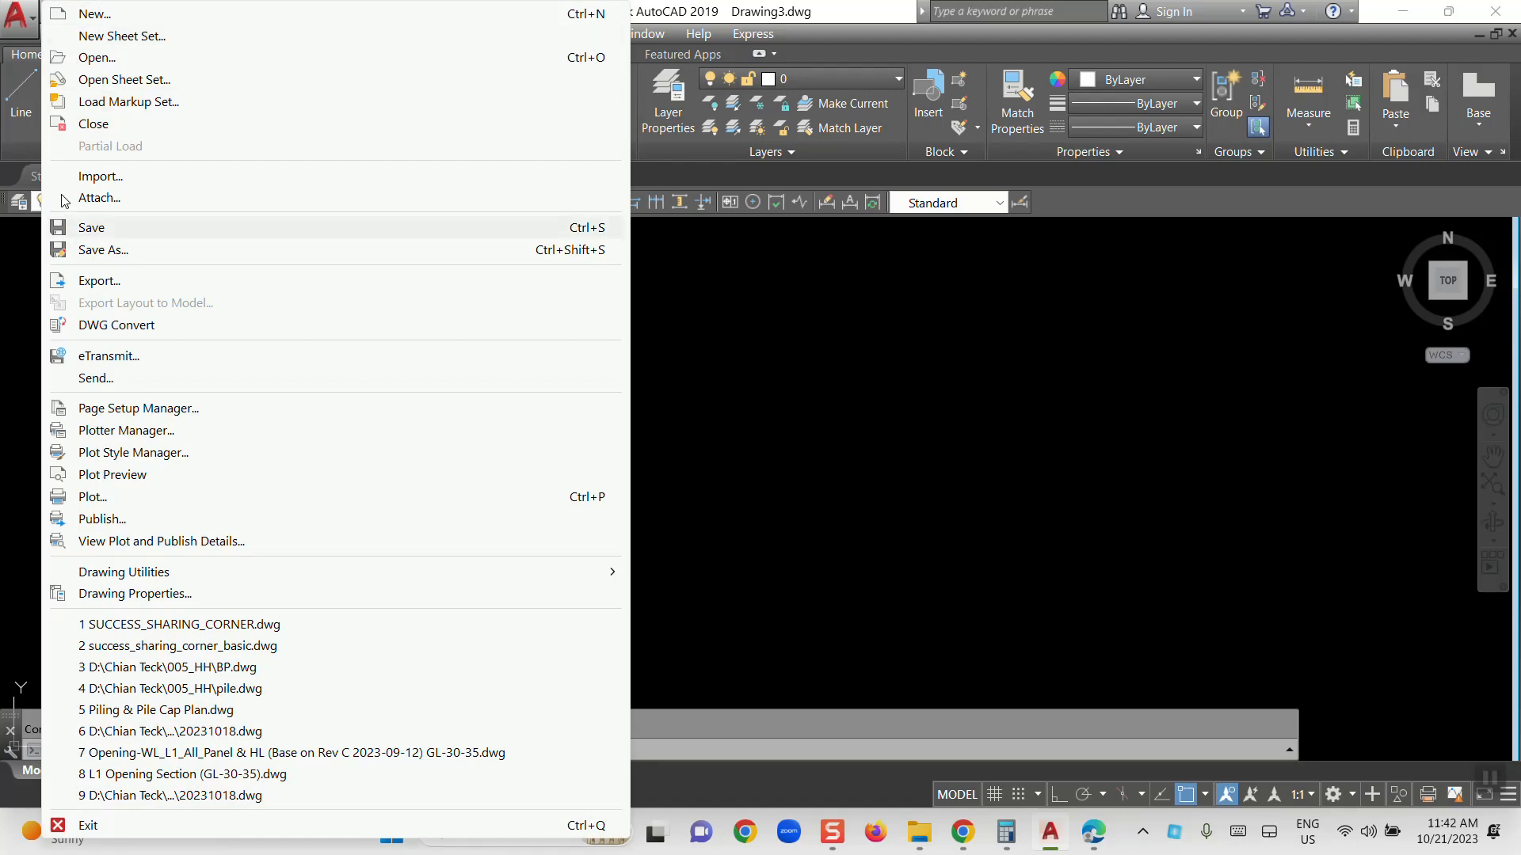
pyautogui.click(808, 264)
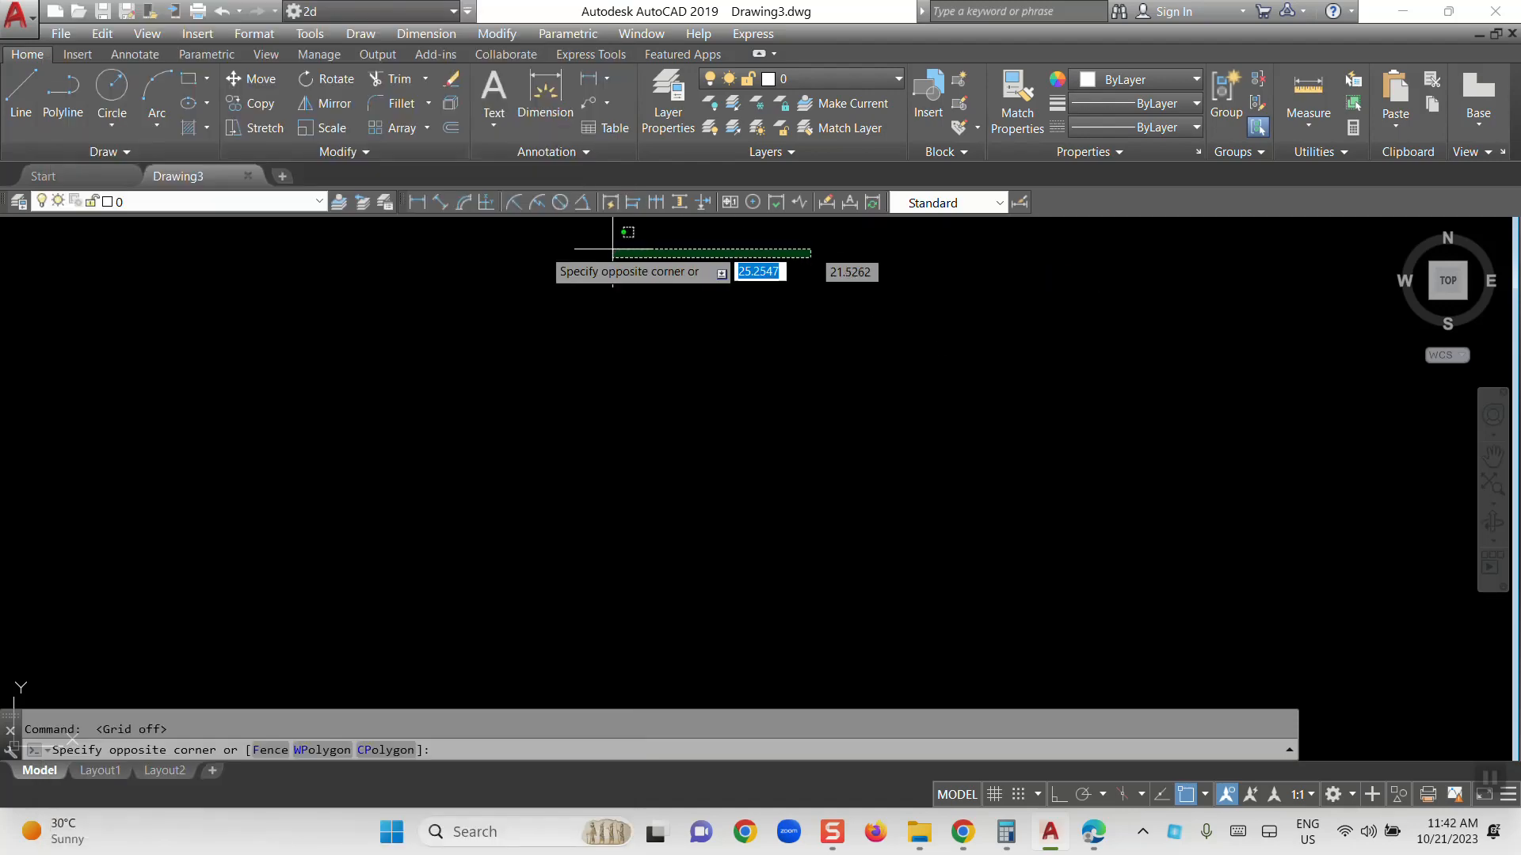
pyautogui.click(62, 40)
pyautogui.click(96, 77)
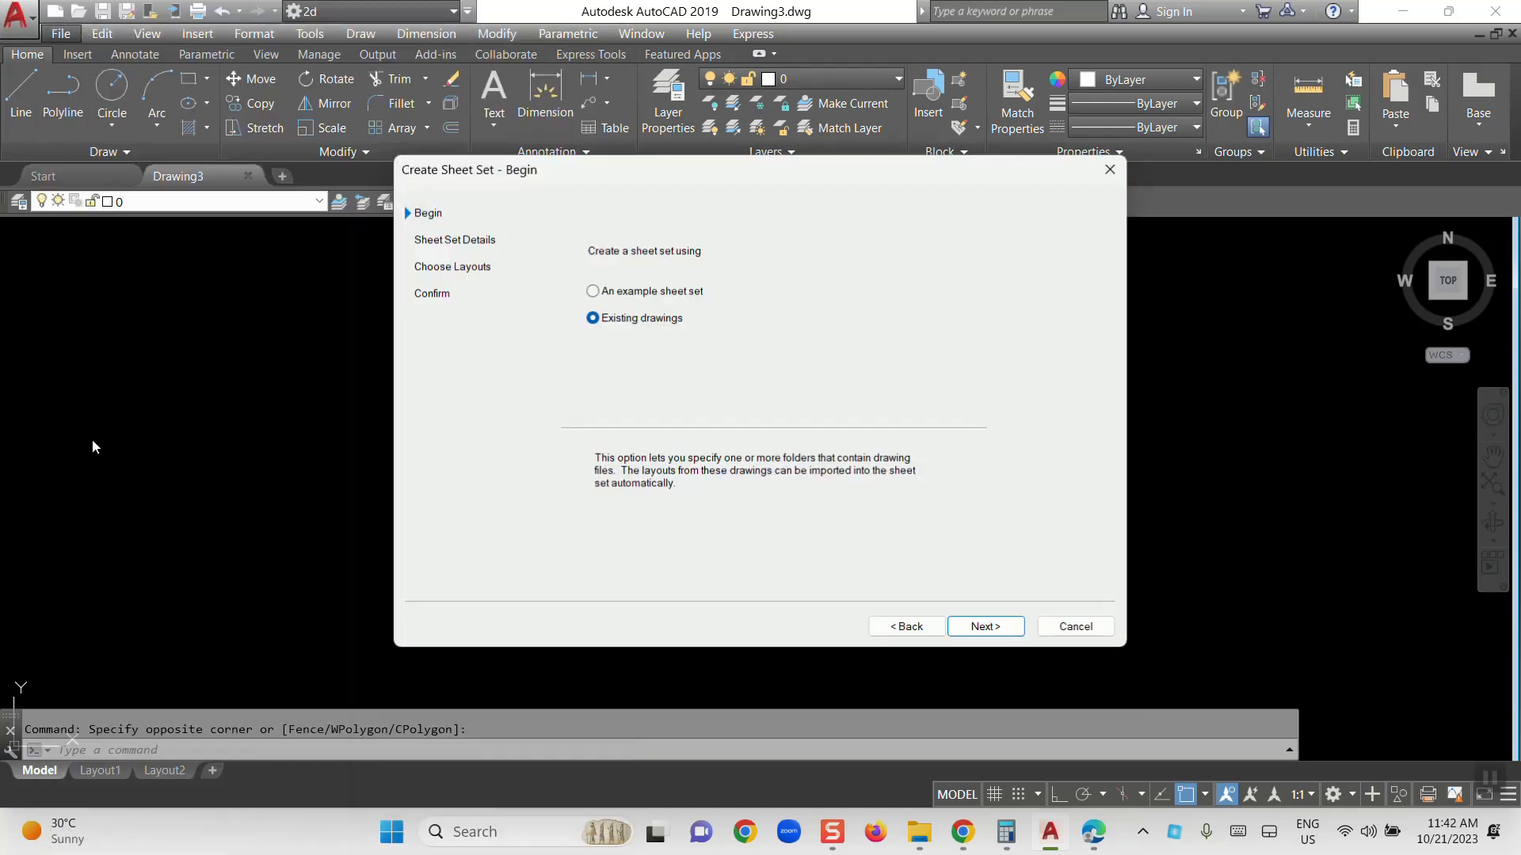
pyautogui.click(1075, 627)
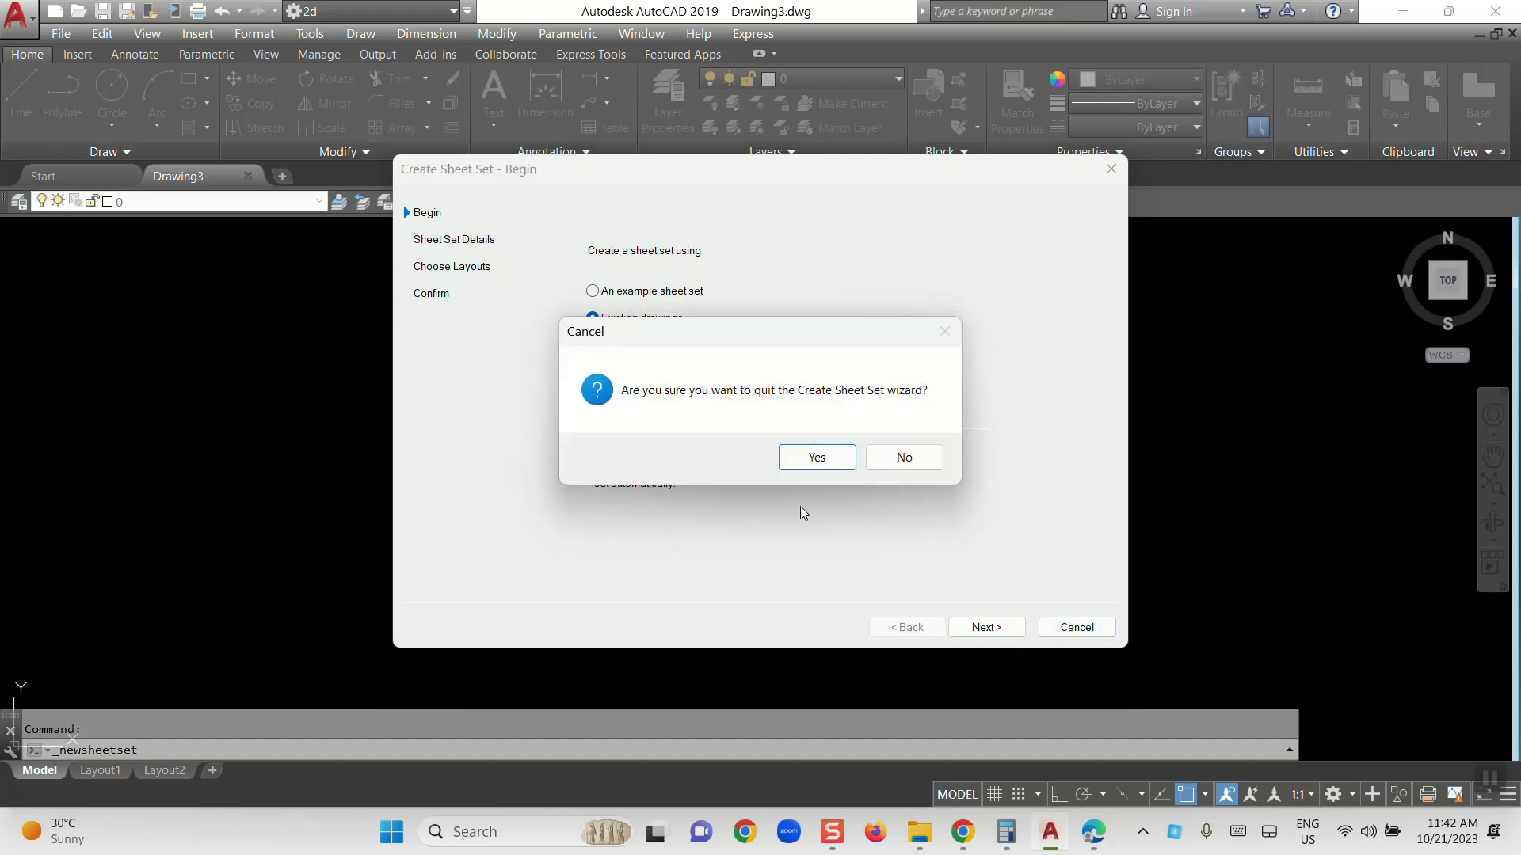
pyautogui.click(811, 454)
# Attach SUCCESS_SHARING_CORNER.pdf as a PDF underlay at insertion point 0,0,0 with scale 1, rotation 0 and a relative path
pyautogui.click(61, 33)
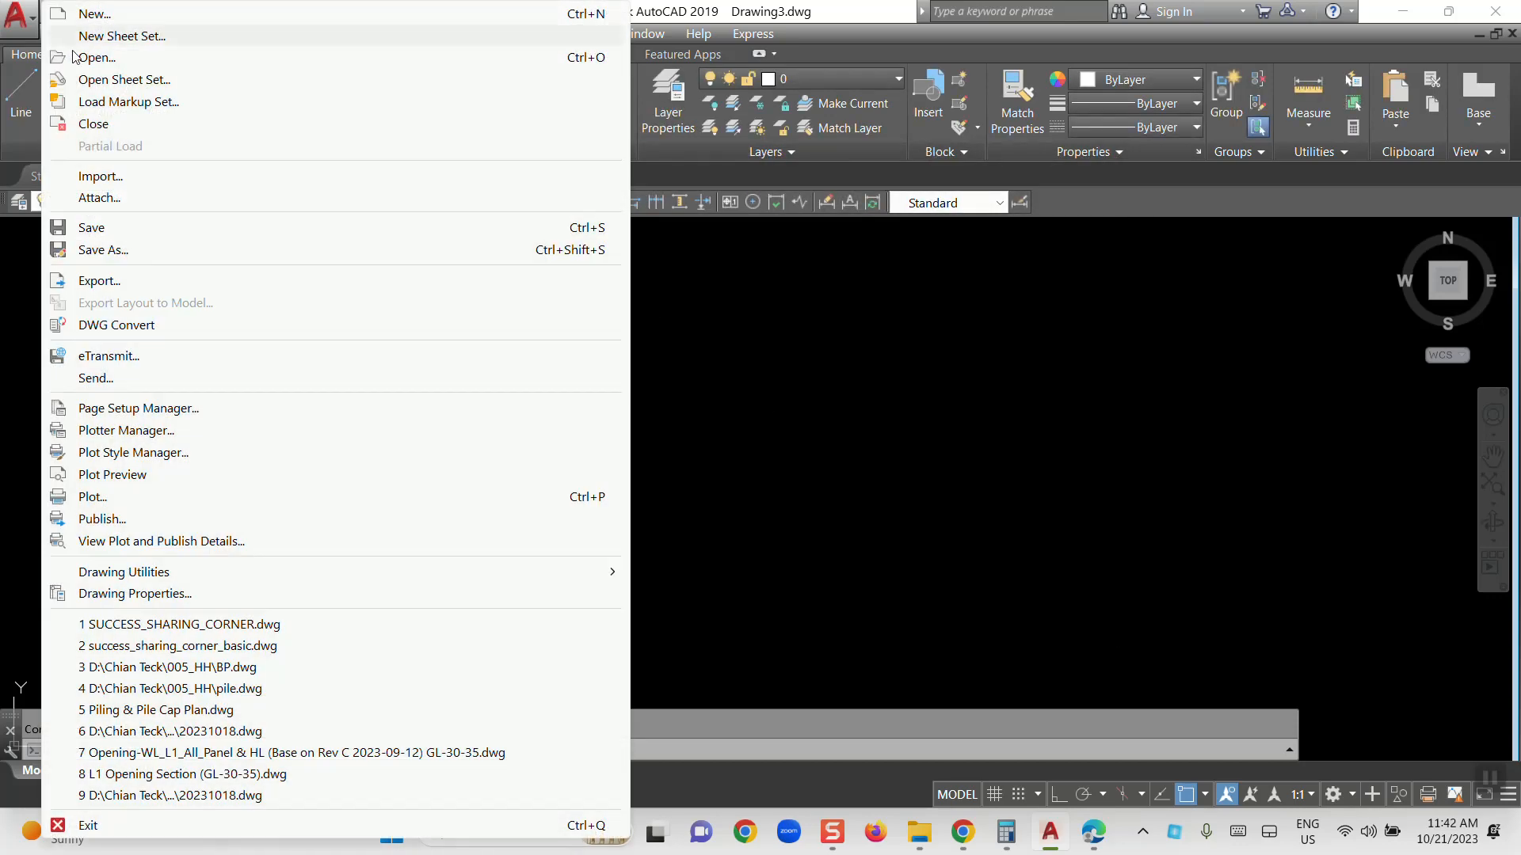
pyautogui.click(117, 199)
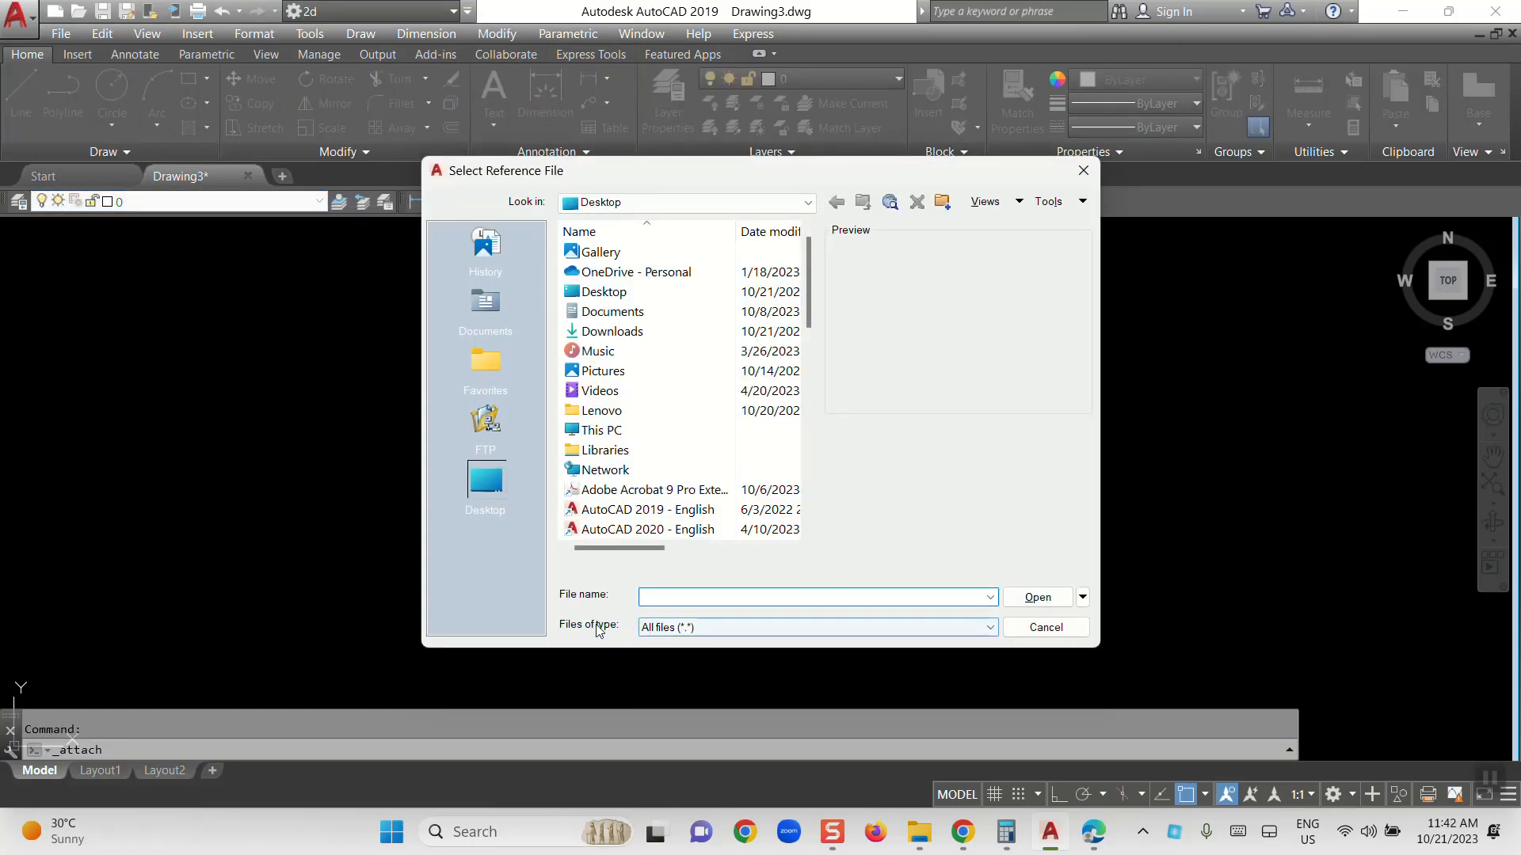
pyautogui.click(705, 630)
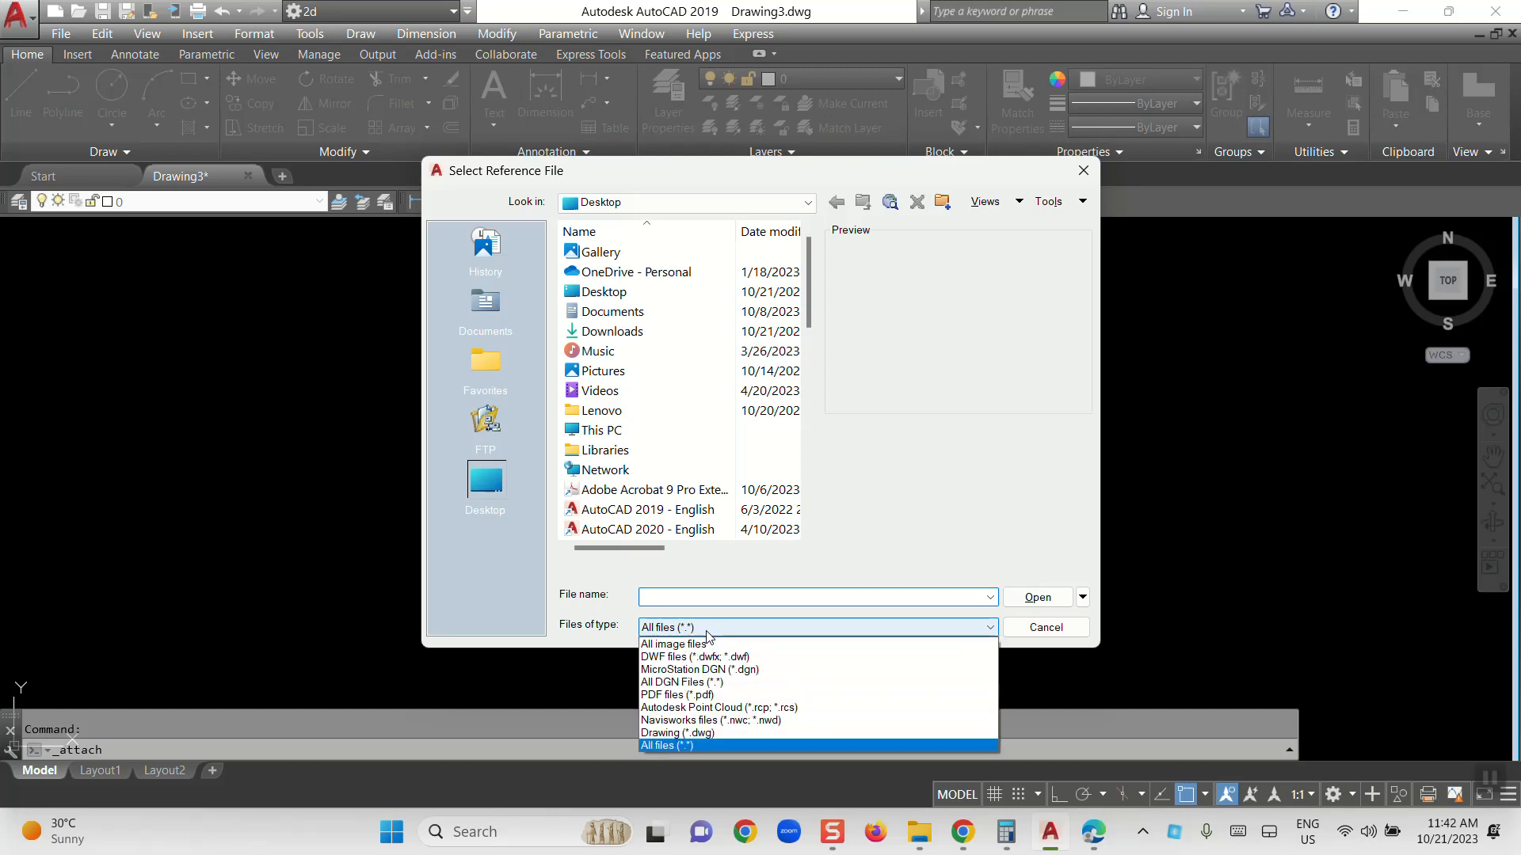
pyautogui.click(675, 696)
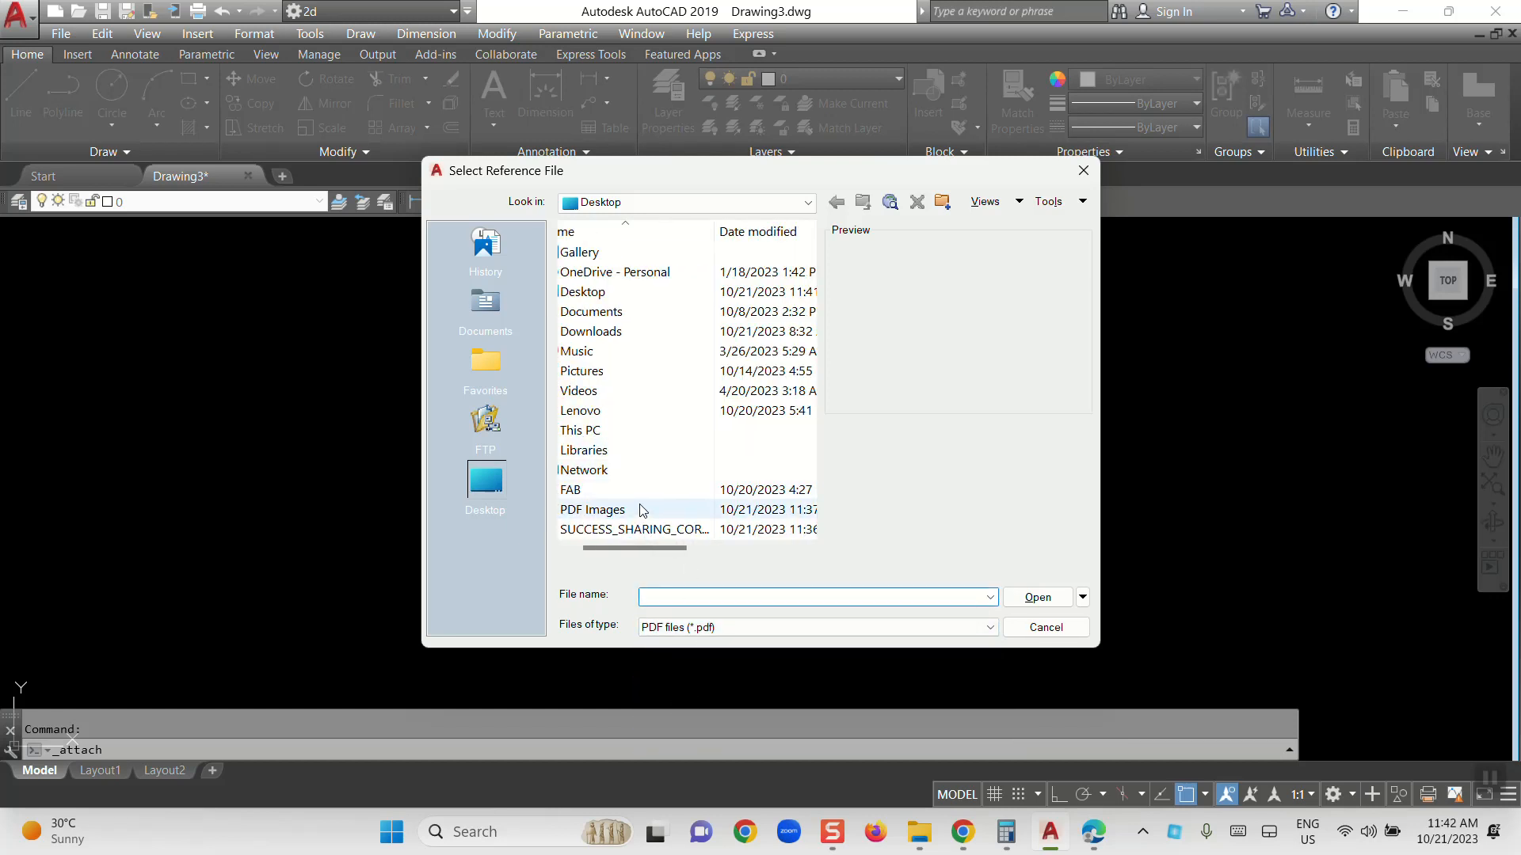
pyautogui.click(685, 529)
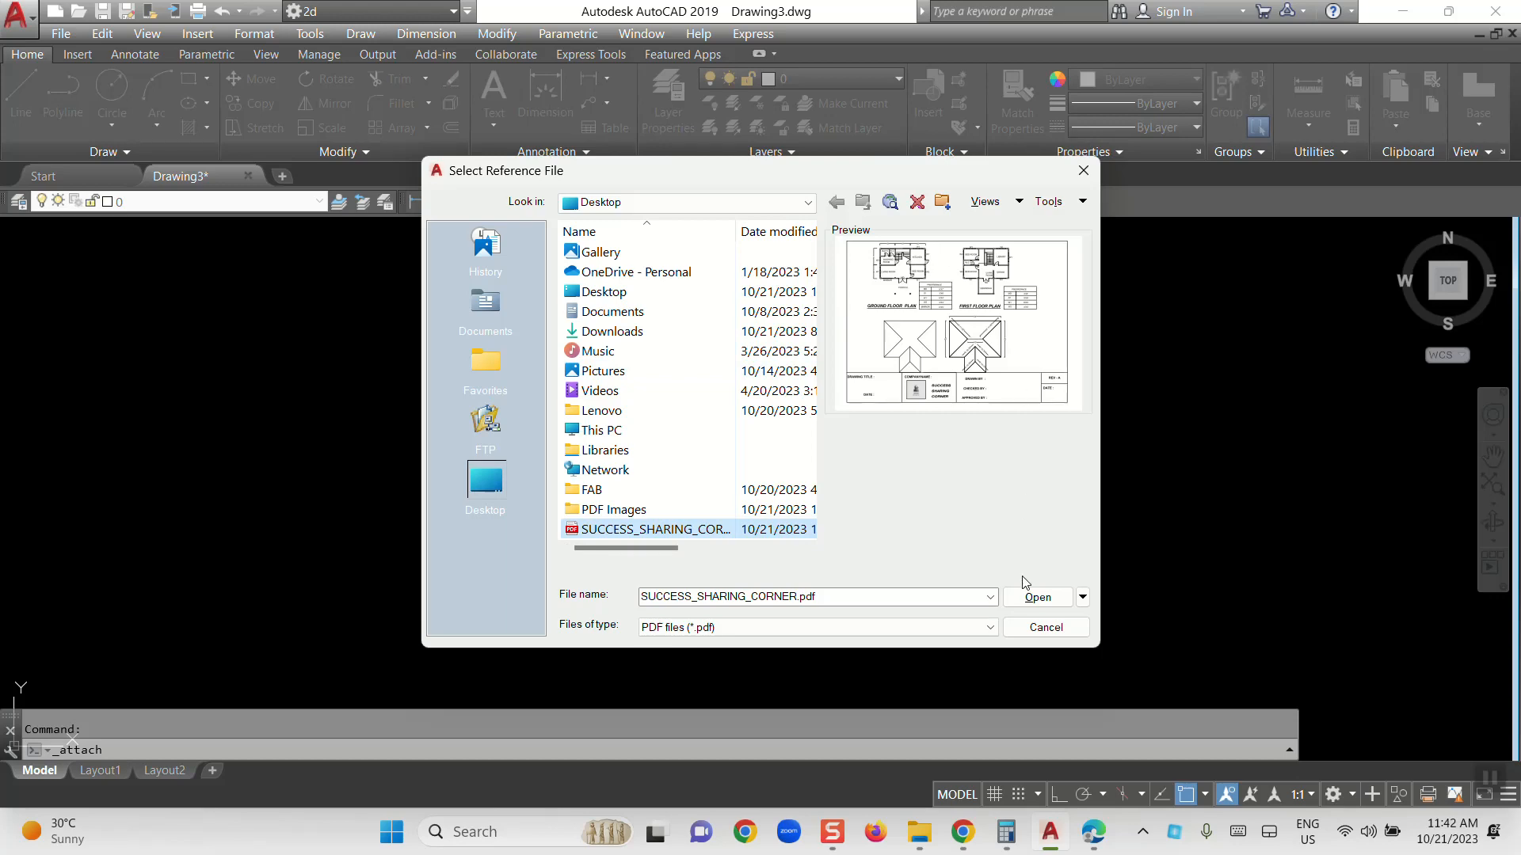
pyautogui.click(1039, 600)
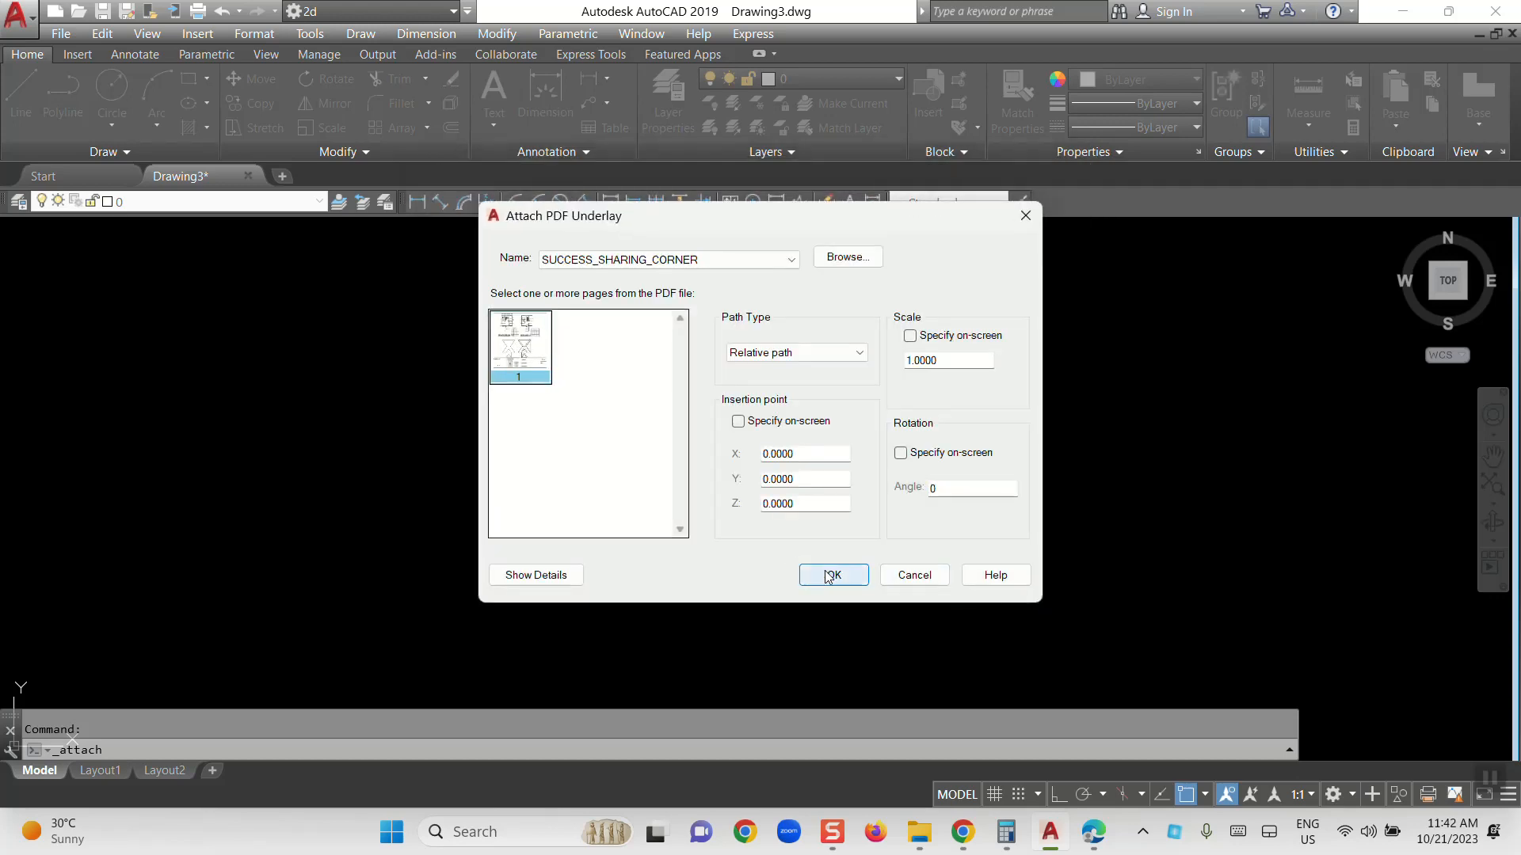
pyautogui.click(829, 576)
pyautogui.scroll(-2, 796, 515)
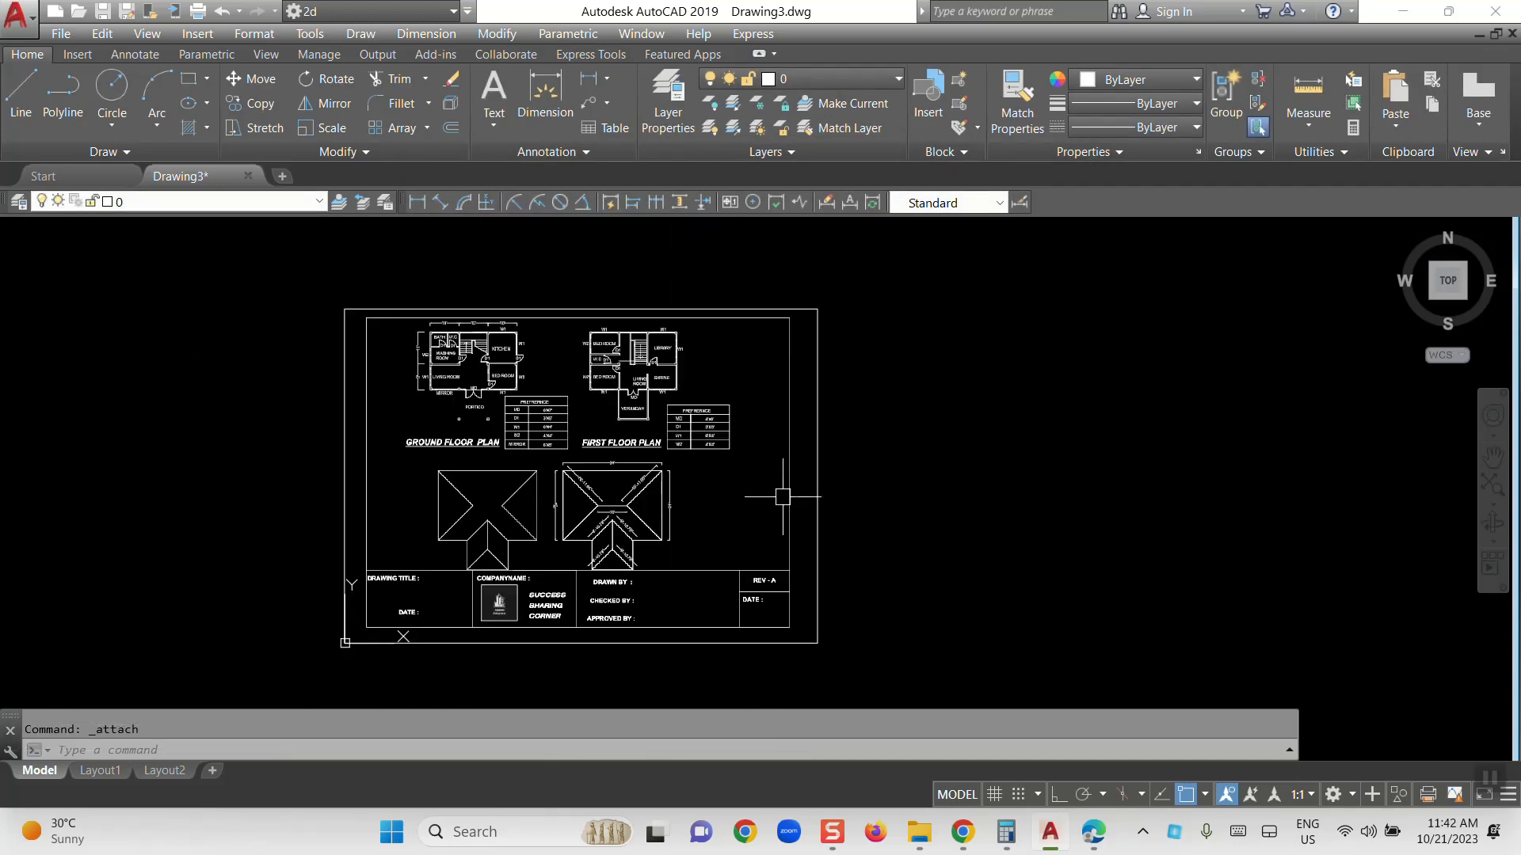
# Select the attached PDF underlay and examine how its plans, tables and title block are grouped as one object
pyautogui.click(1269, 618)
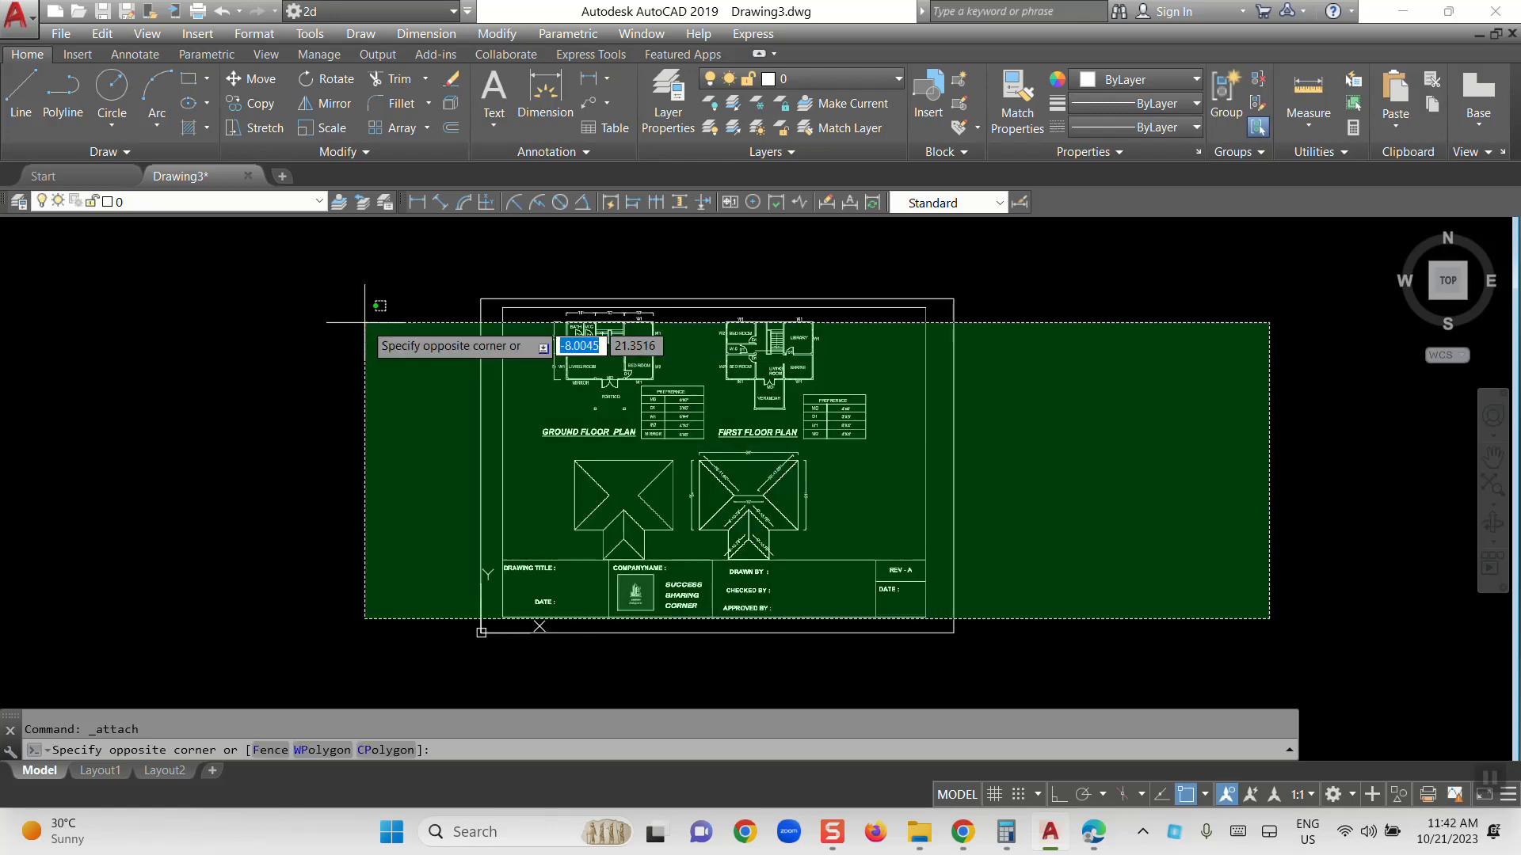
pyautogui.click(392, 282)
pyautogui.scroll(-8, 568, 395)
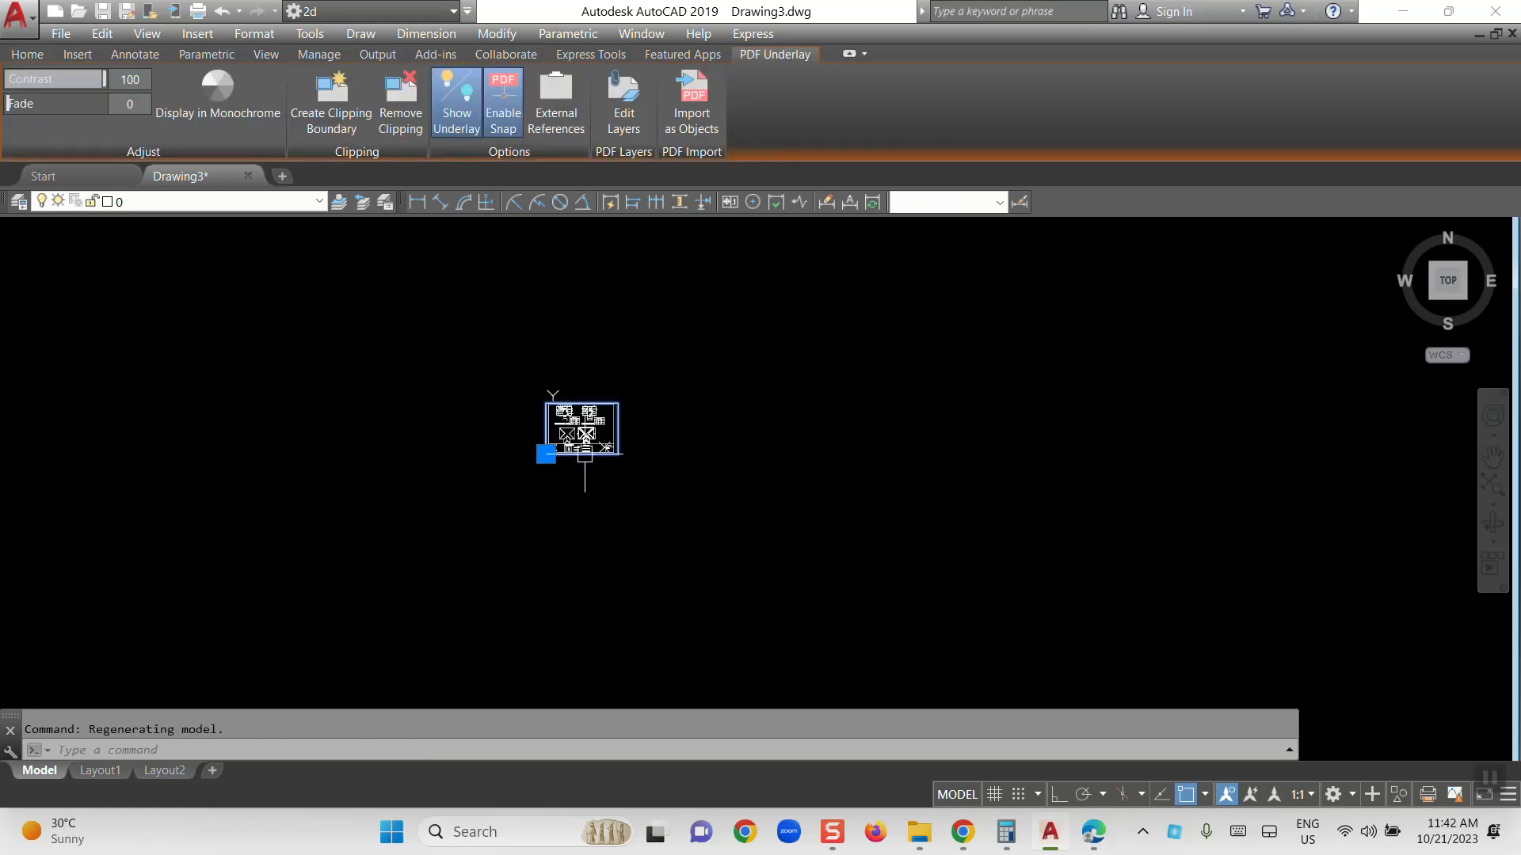
pyautogui.press('Escape')
pyautogui.scroll(7, 545, 435)
pyautogui.moveTo(750, 435); pyautogui.dragTo(676, 507, button='middle')
pyautogui.click(689, 415)
pyautogui.scroll(-1, 631, 442)
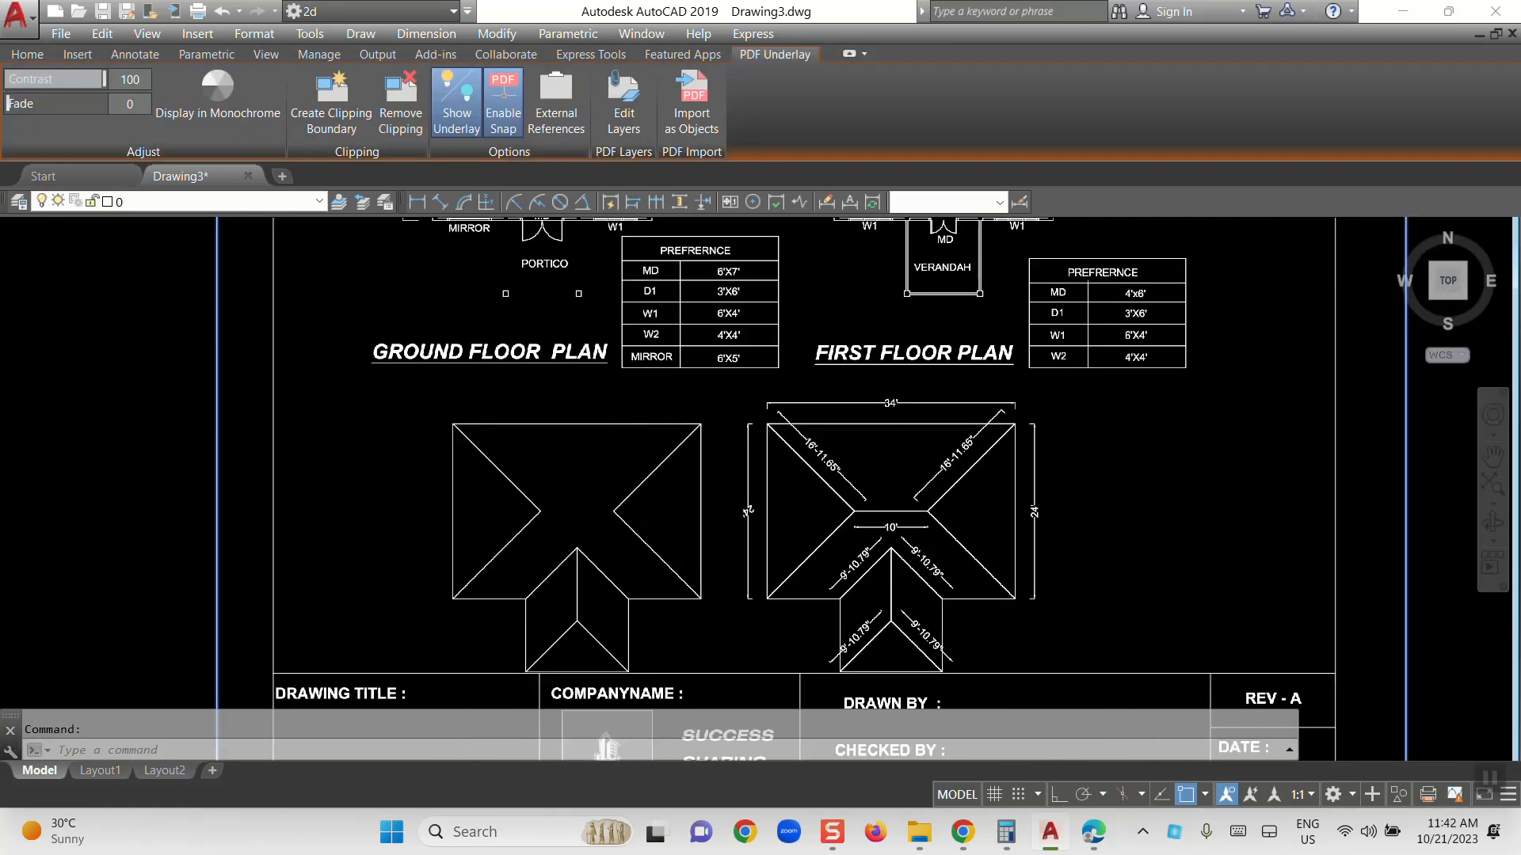
pyautogui.scroll(-4, 661, 468)
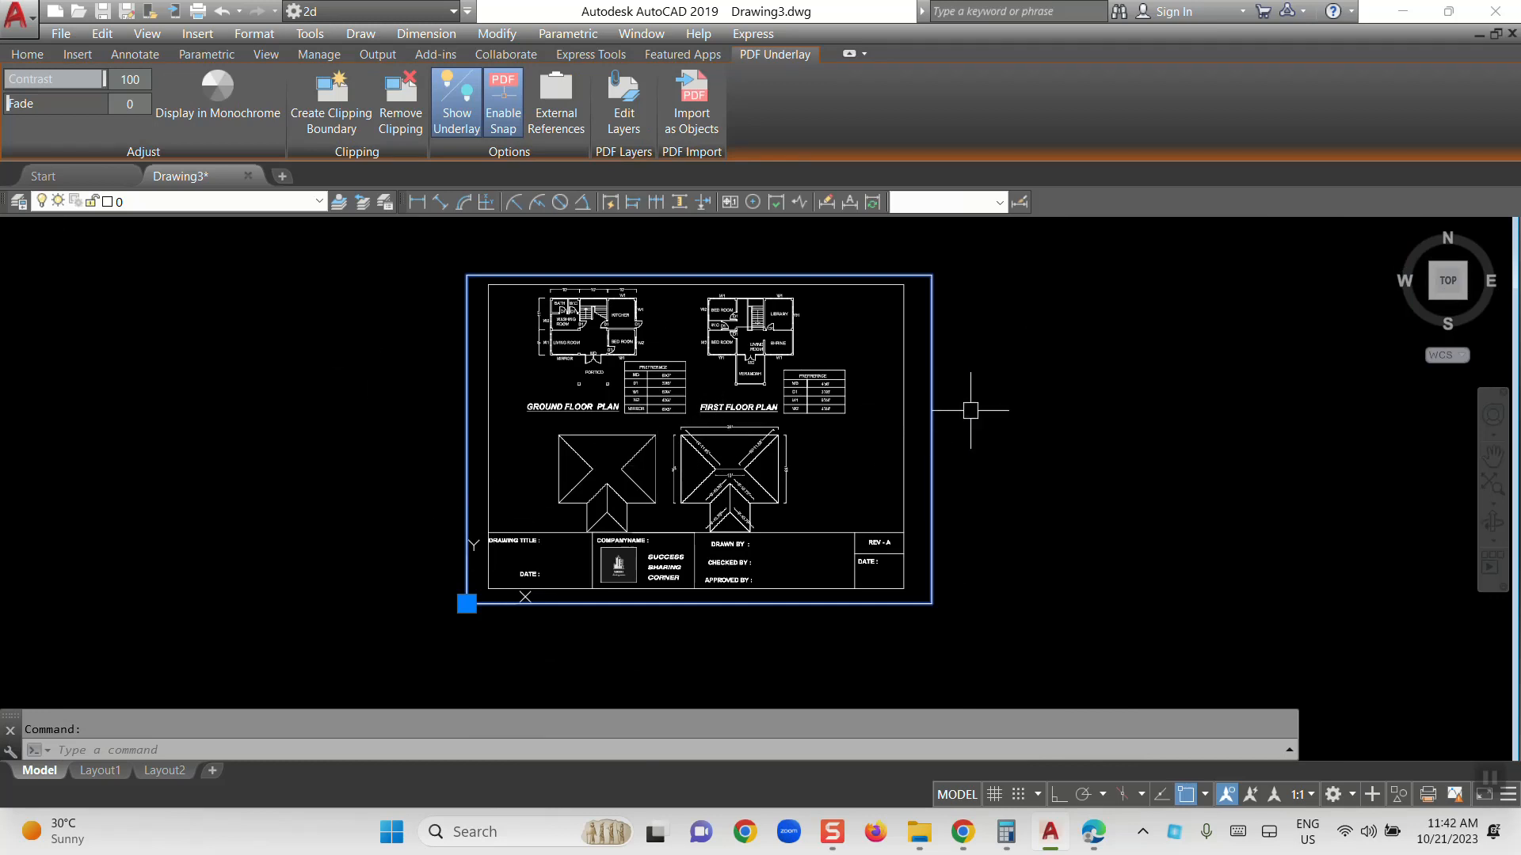
pyautogui.press('Escape')
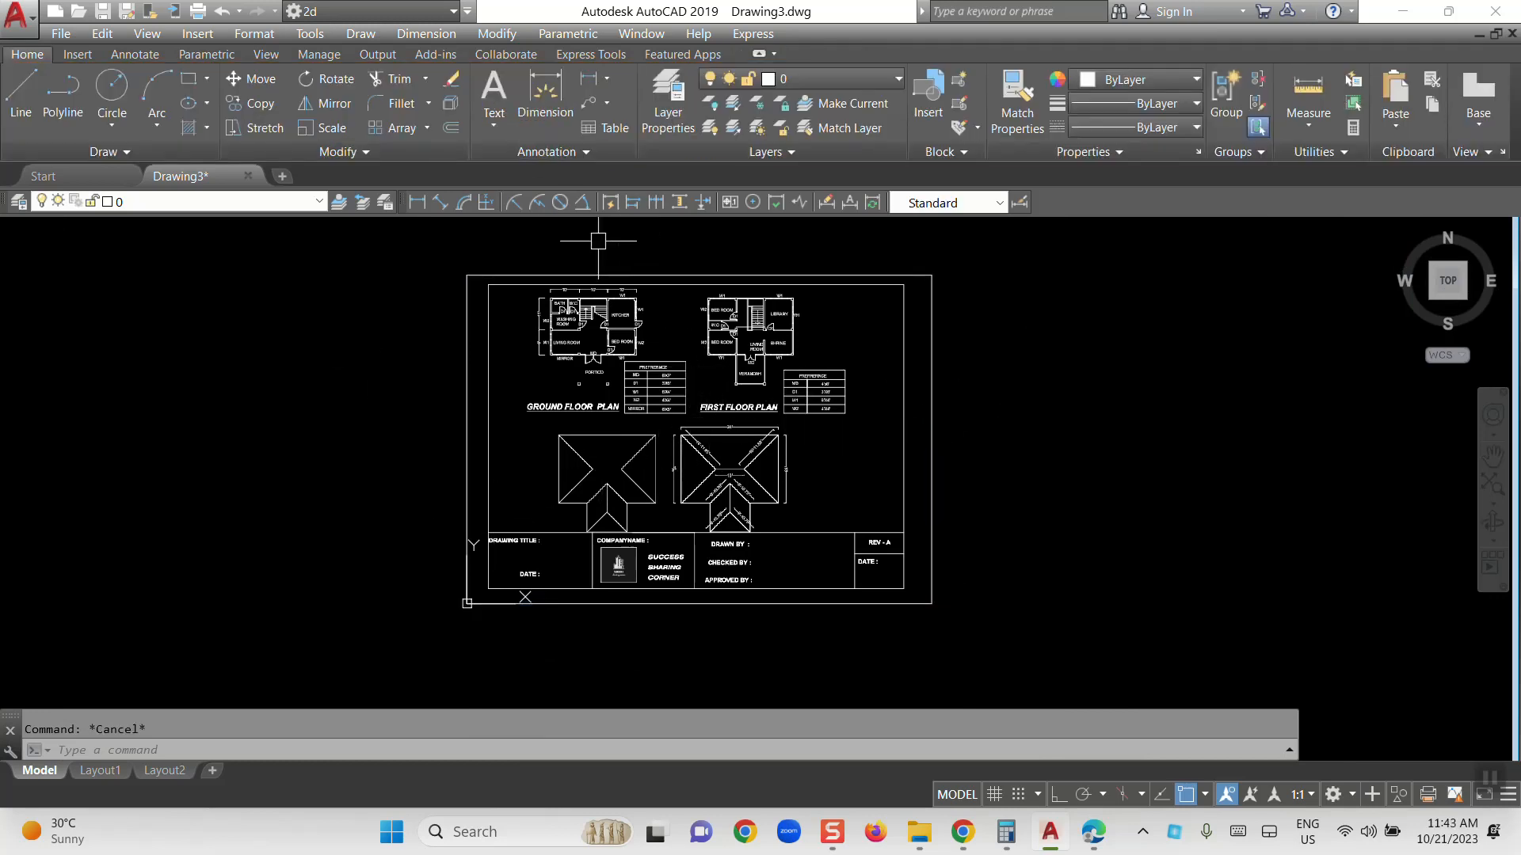
# Erase the attached PDF underlay from the drawing
pyautogui.moveTo(940, 401)
pyautogui.mouseDown(button='middle')
pyautogui.moveTo(791, 377)
pyautogui.moveTo(759, 422)
pyautogui.moveTo(699, 397)
pyautogui.mouseUp(button='middle')
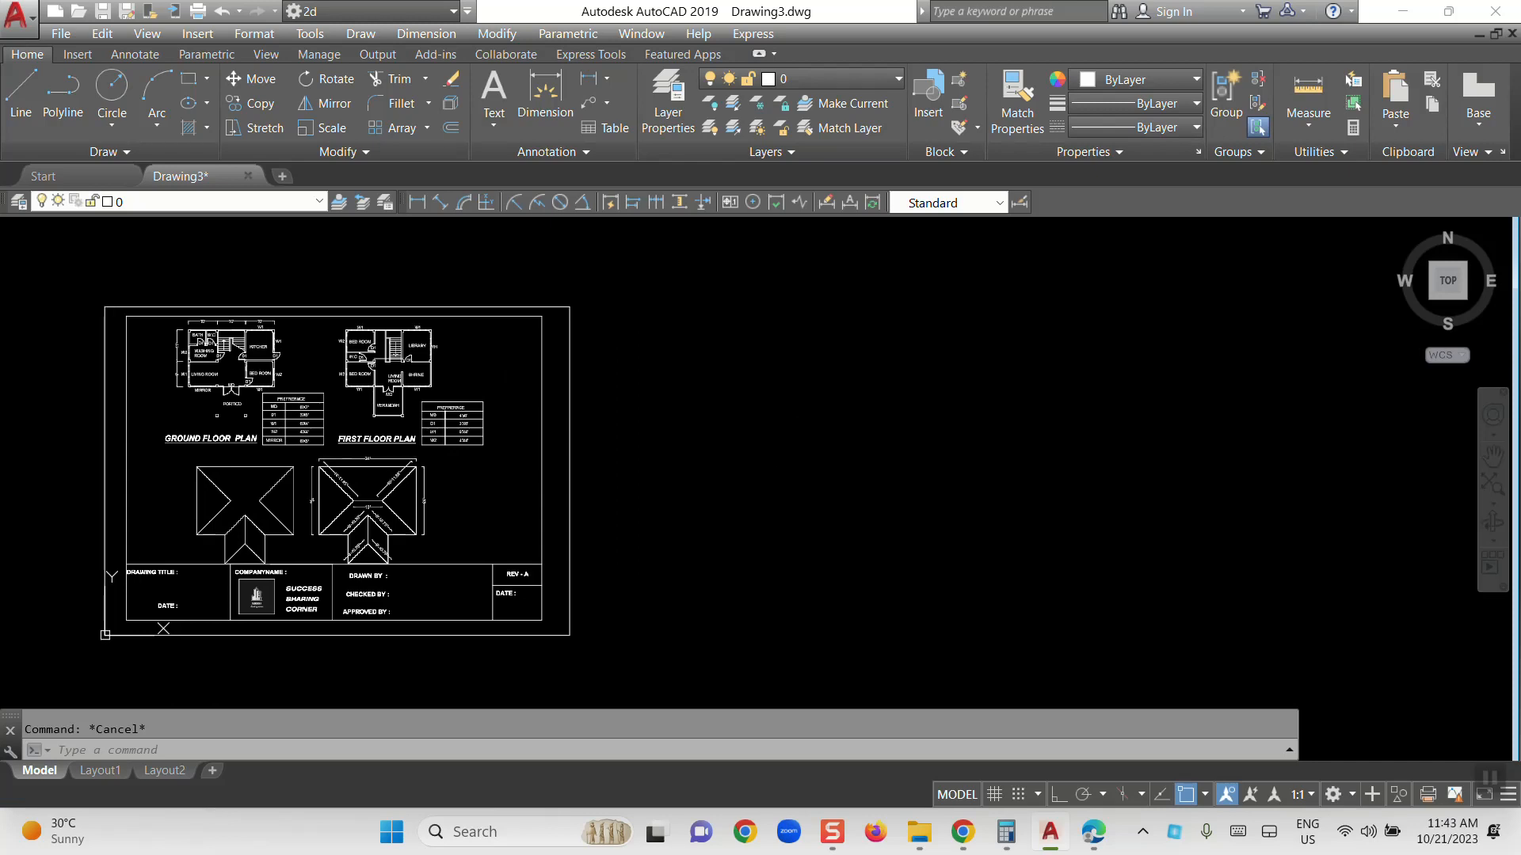
pyautogui.click(336, 308)
pyautogui.press('Delete')
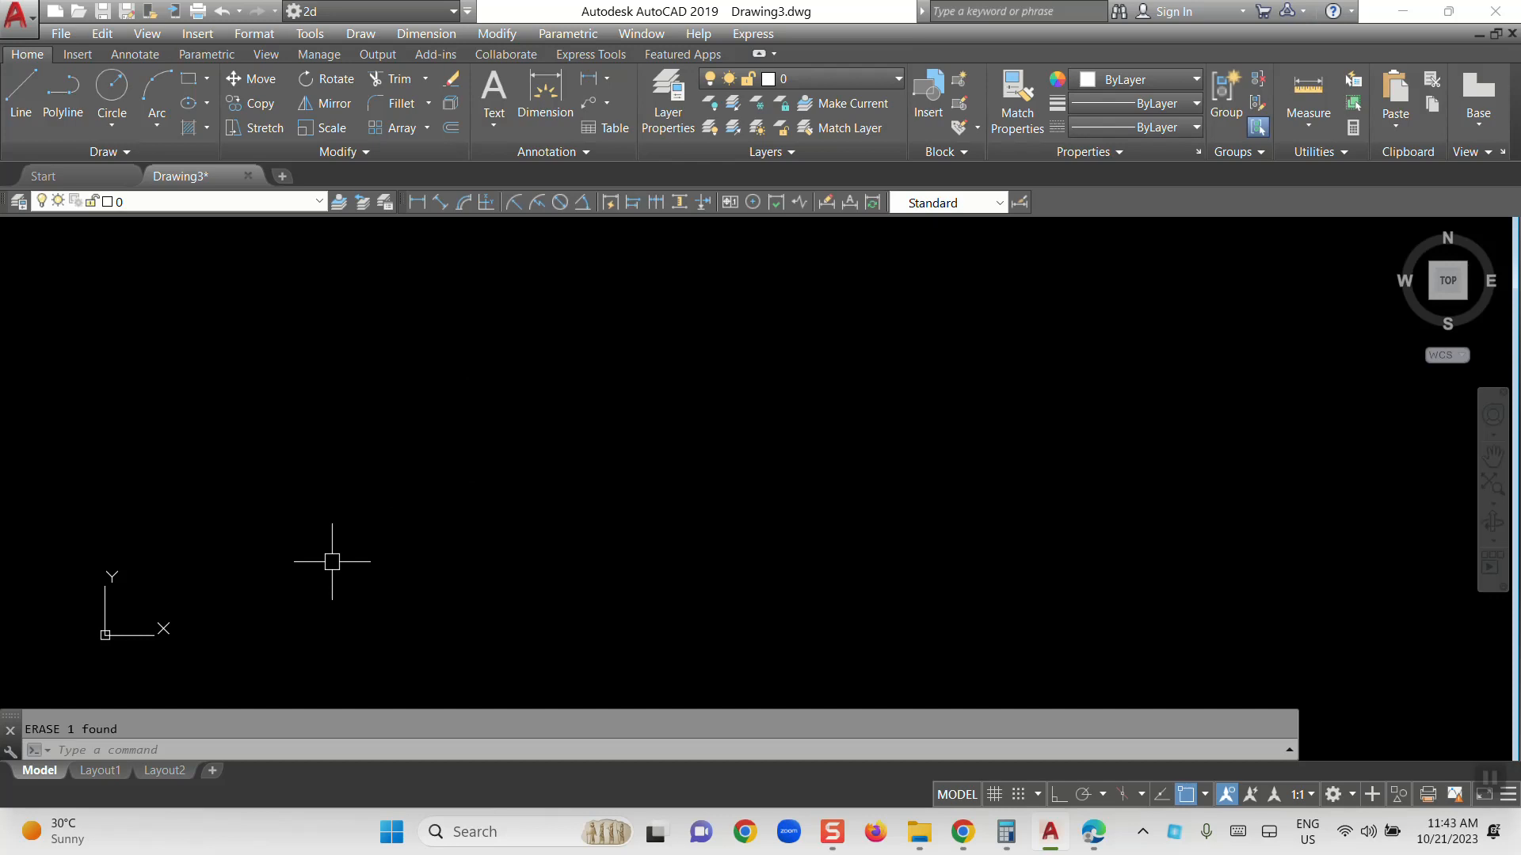
# Import SUCCESS_SHARING_CORNER.pdf from file with PDFIMPORT, using scale 1, rotation 0 and the create object layers option
pyautogui.write('PDFIM')
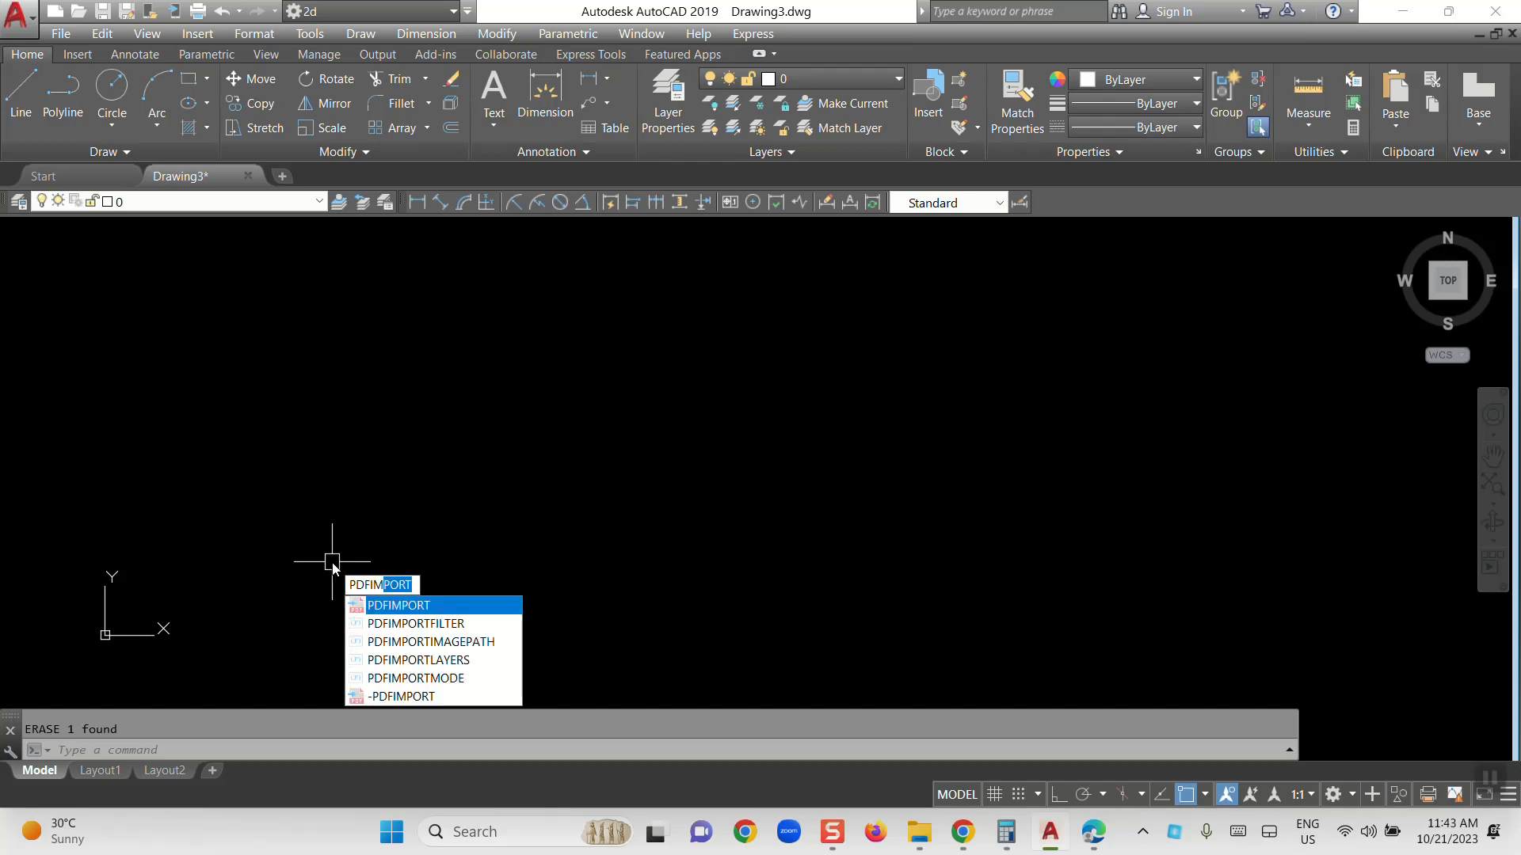
pyautogui.write('O')
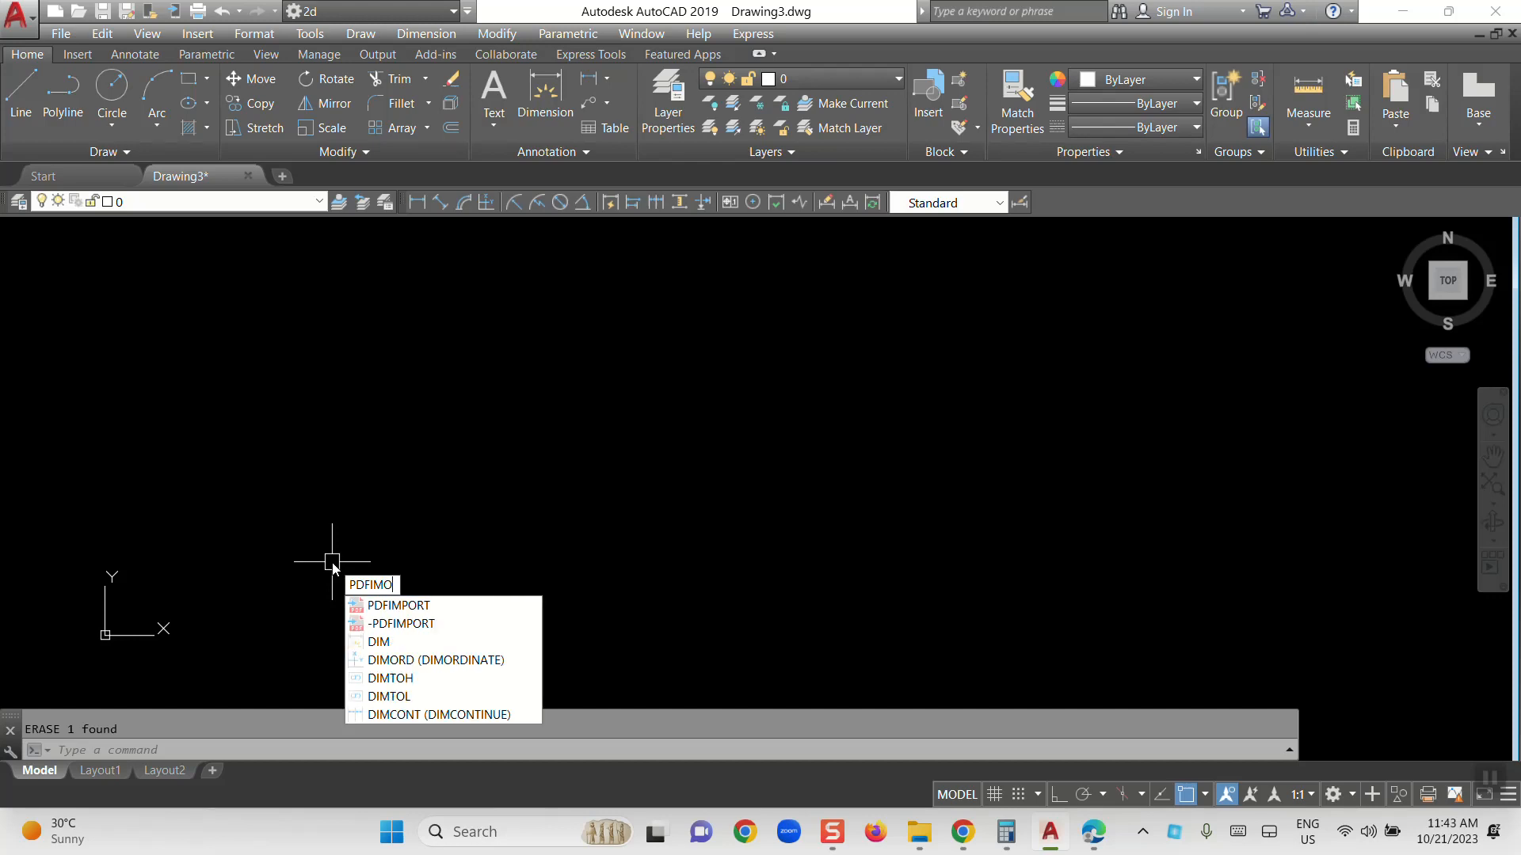
pyautogui.press('BackSpace')
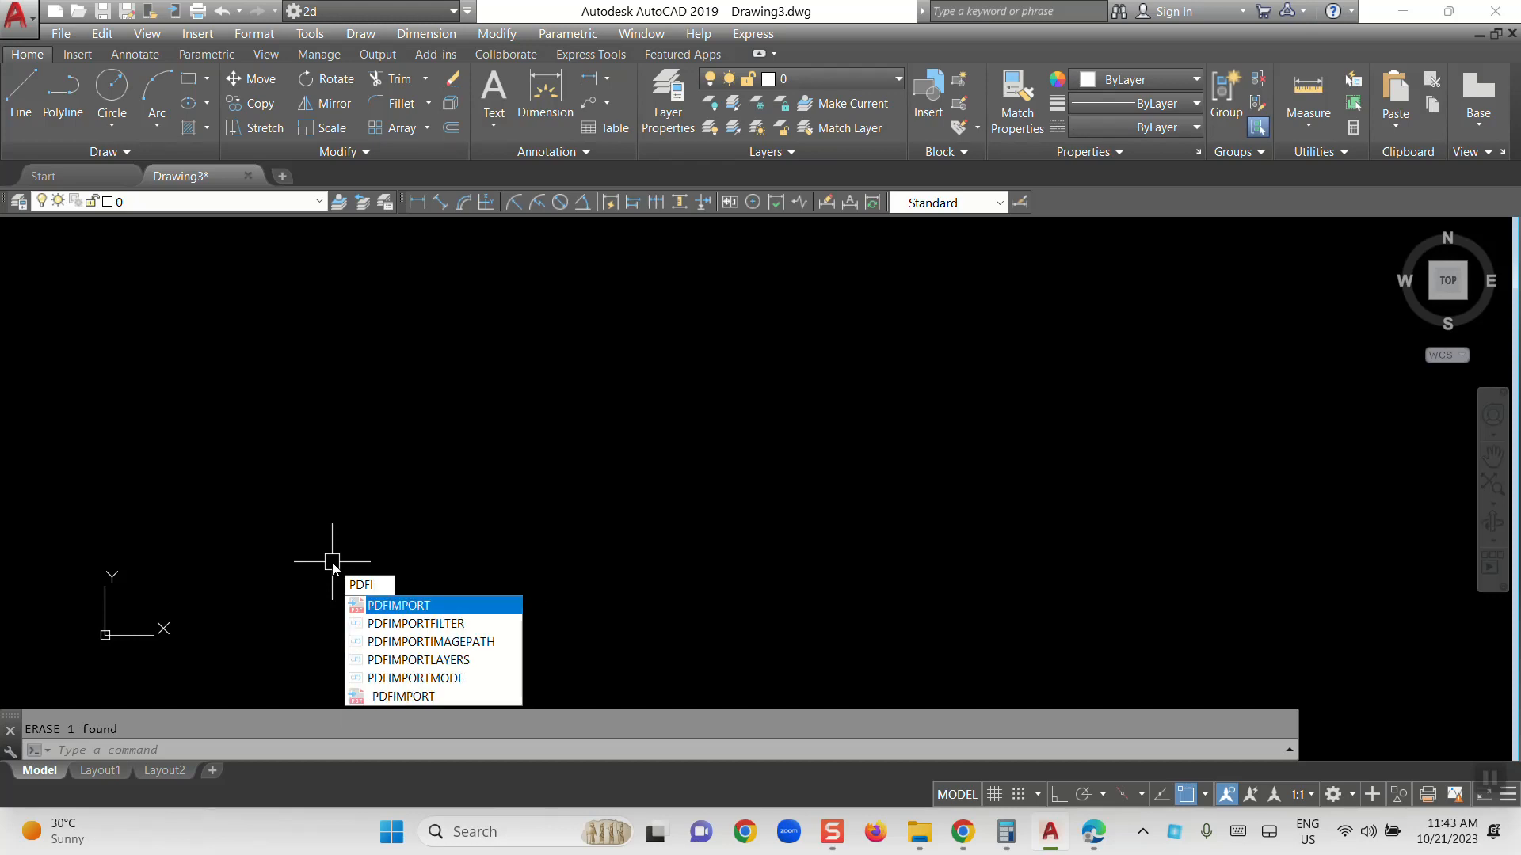
pyautogui.press('BackSpace')
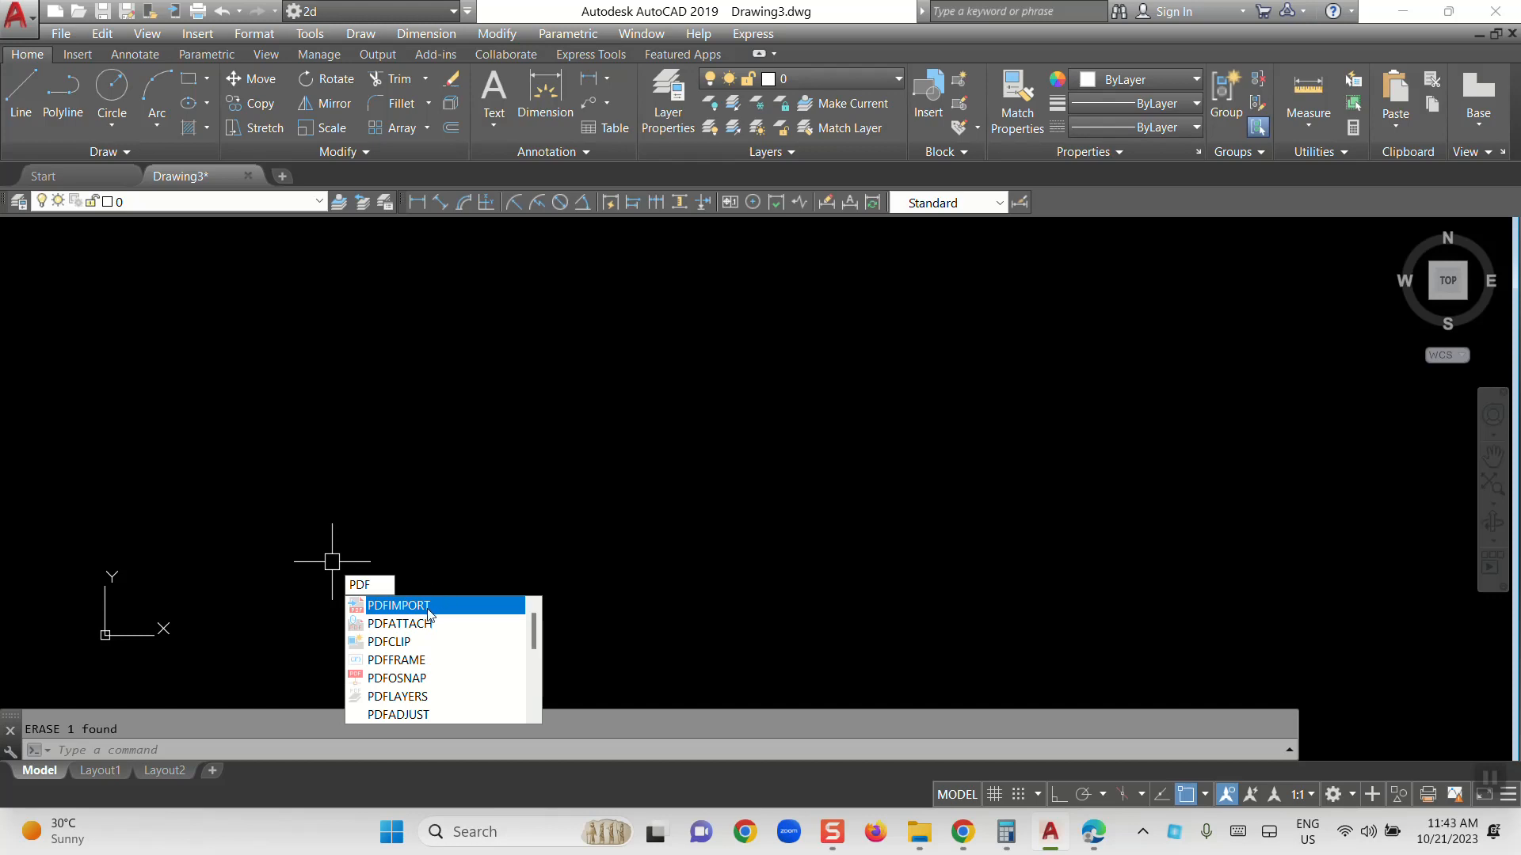
pyautogui.click(396, 612)
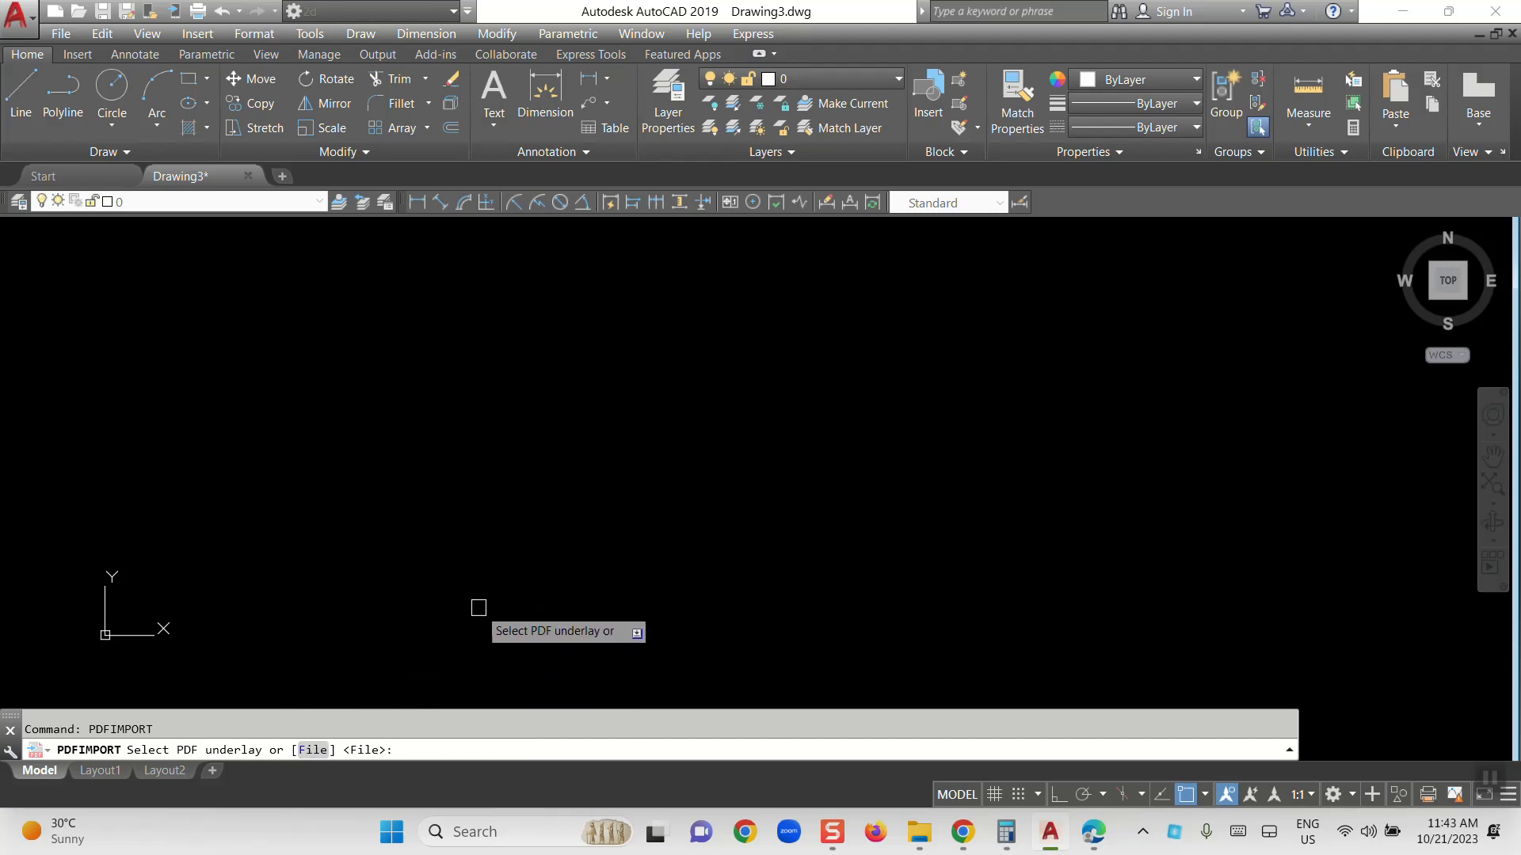
pyautogui.write('F')
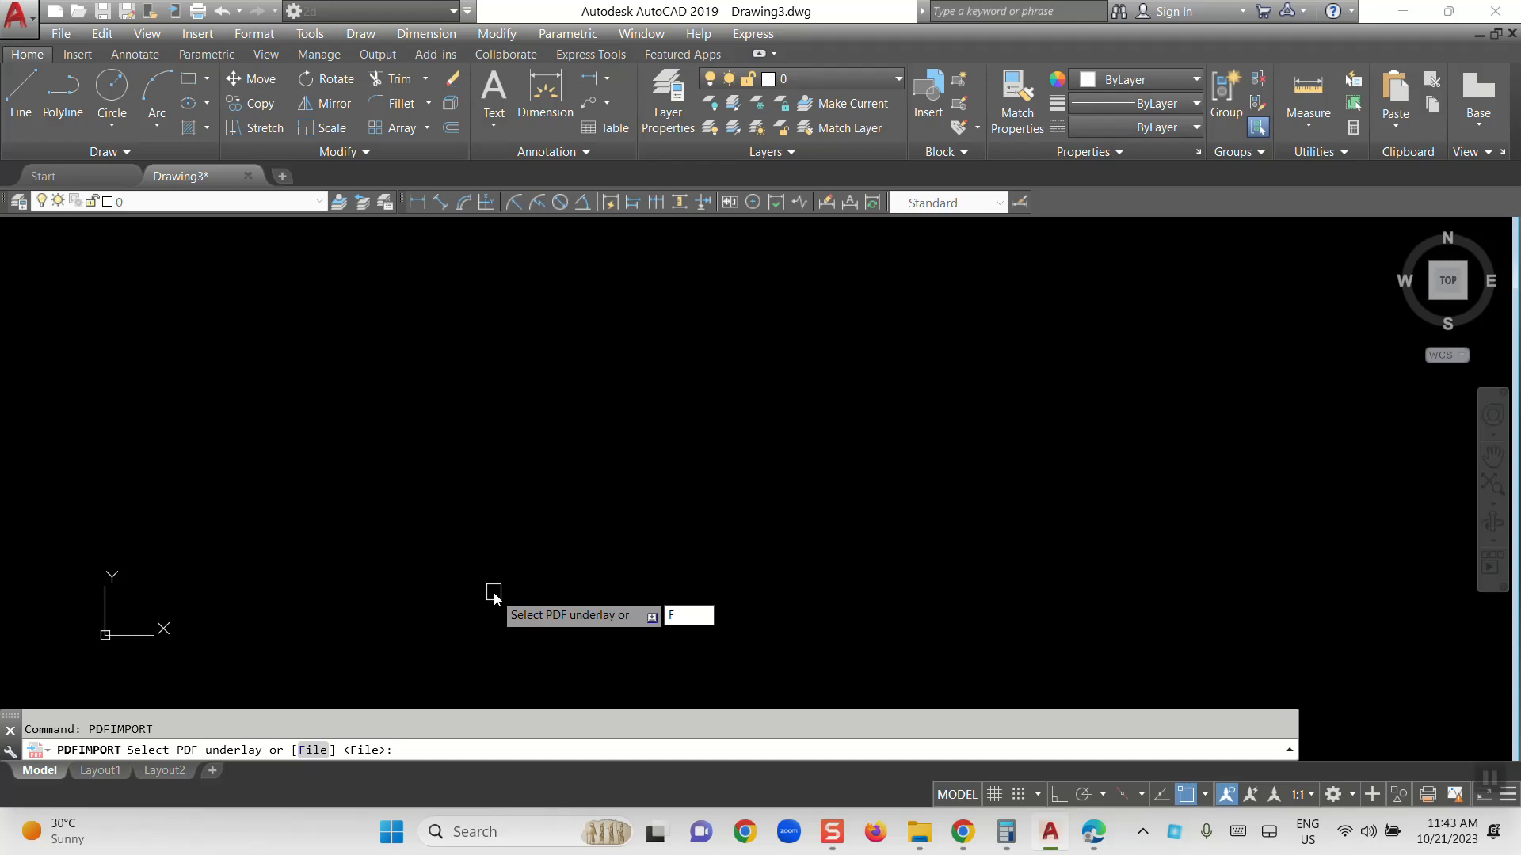
pyautogui.press('Return')
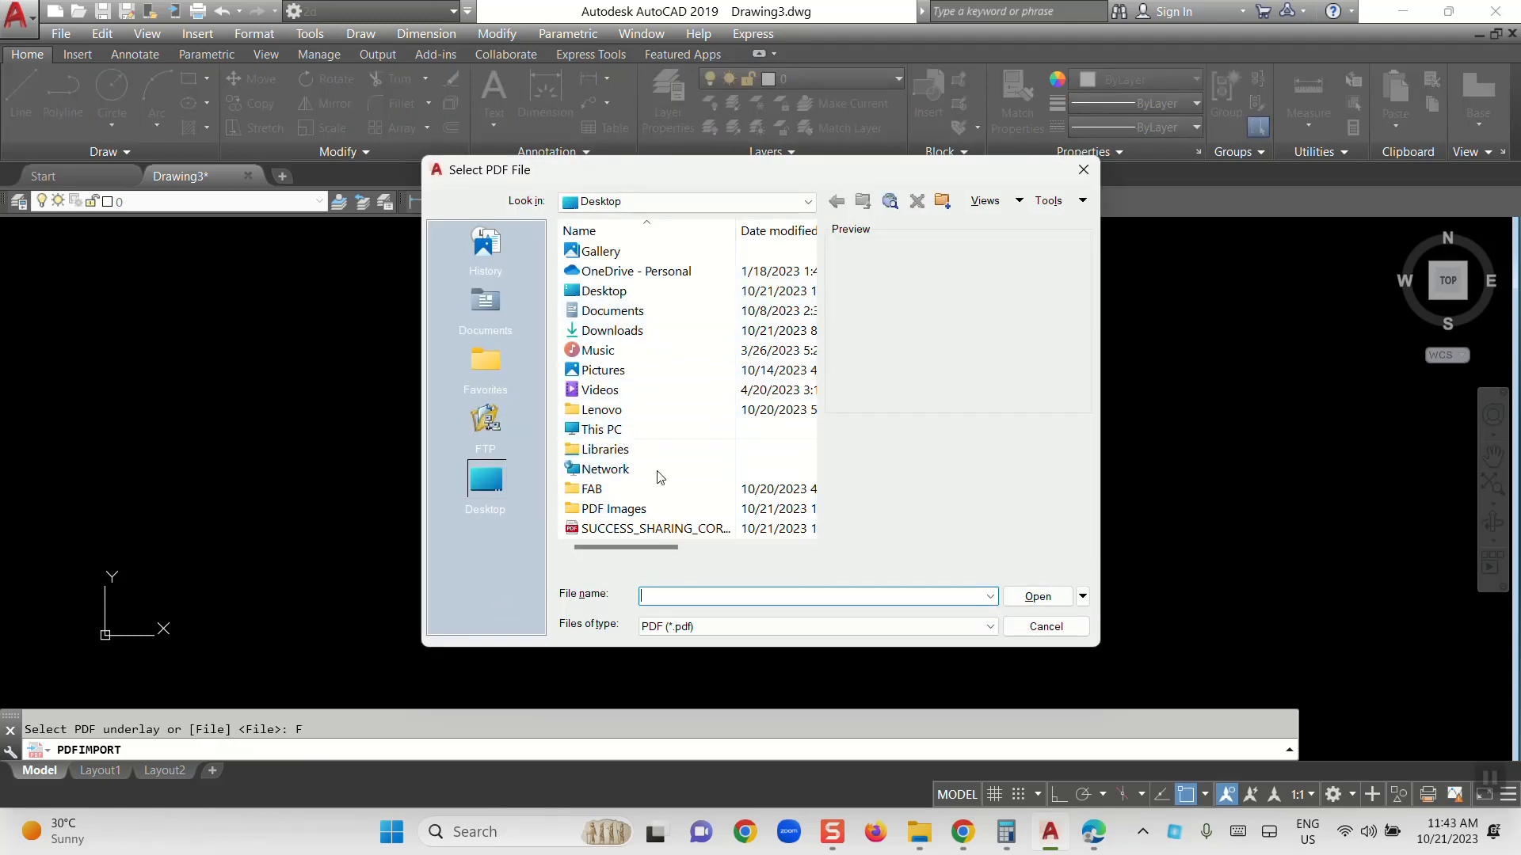
pyautogui.hscroll(1, 610, 491)
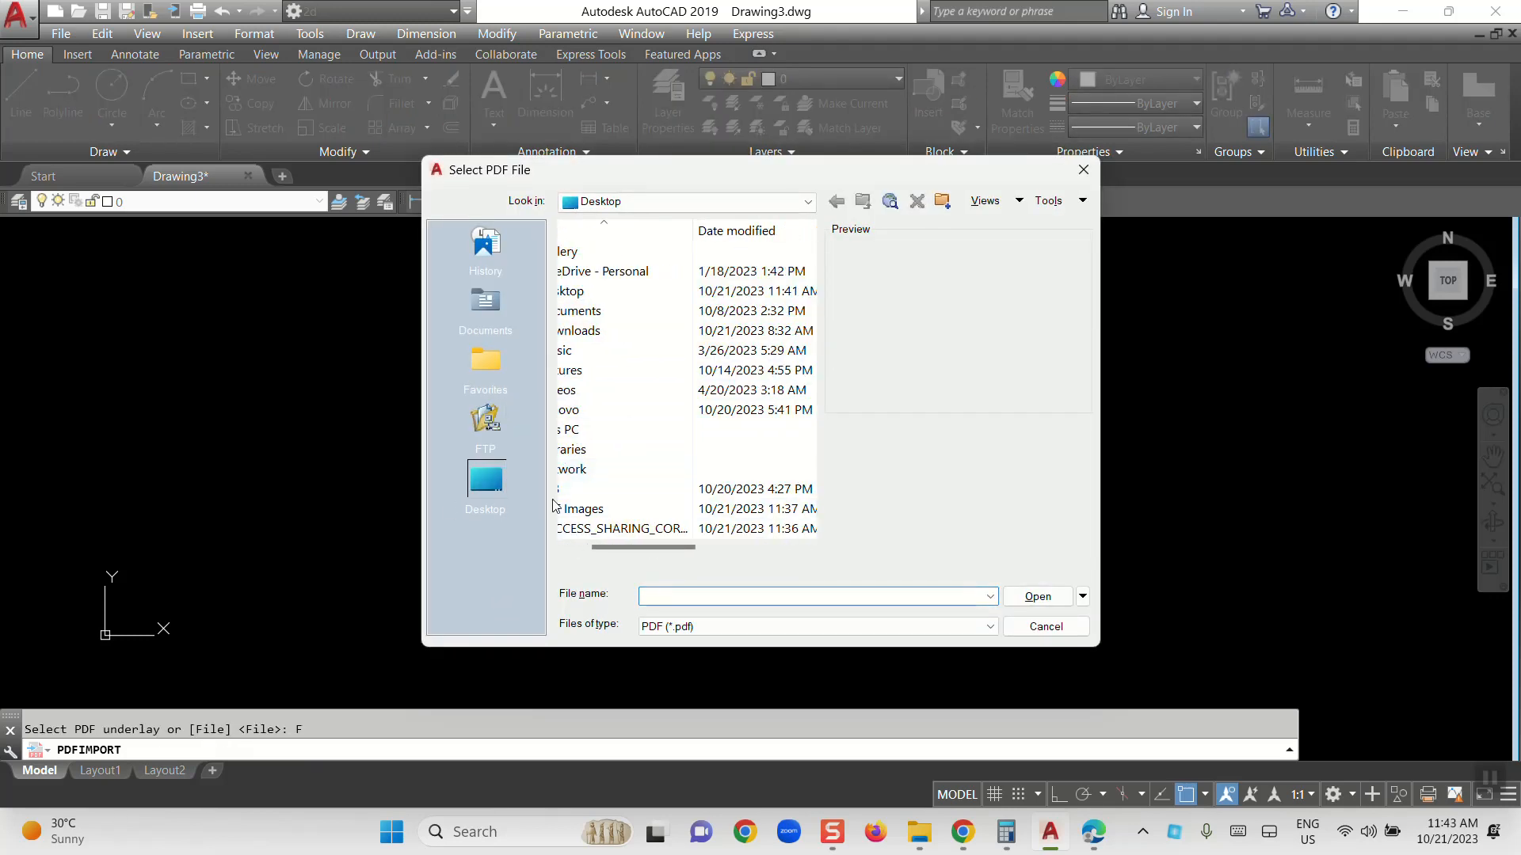
pyautogui.hscroll(-1, 571, 515)
pyautogui.click(606, 529)
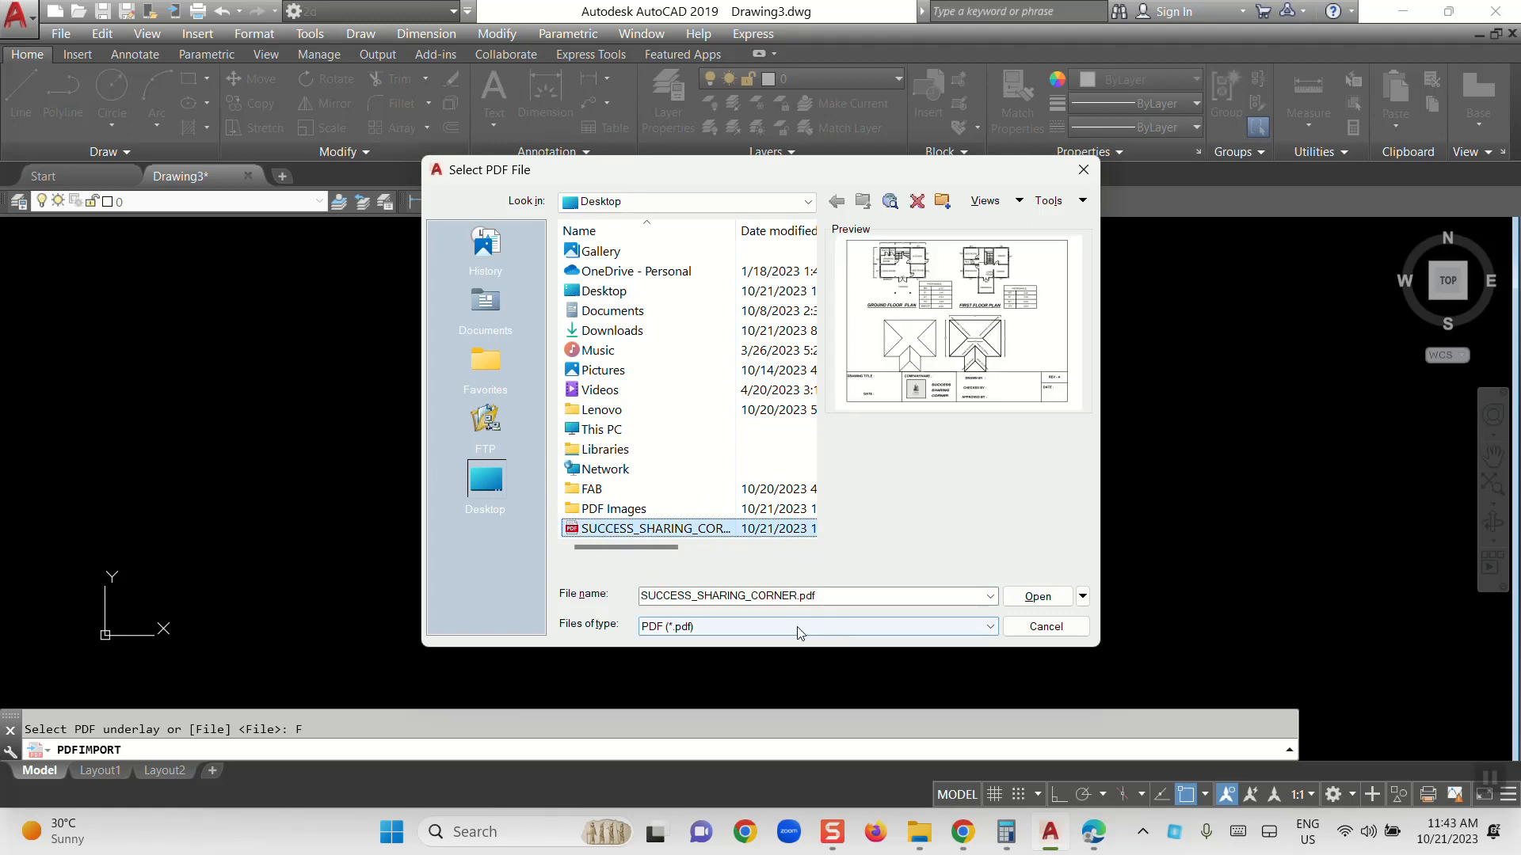
pyautogui.click(1029, 597)
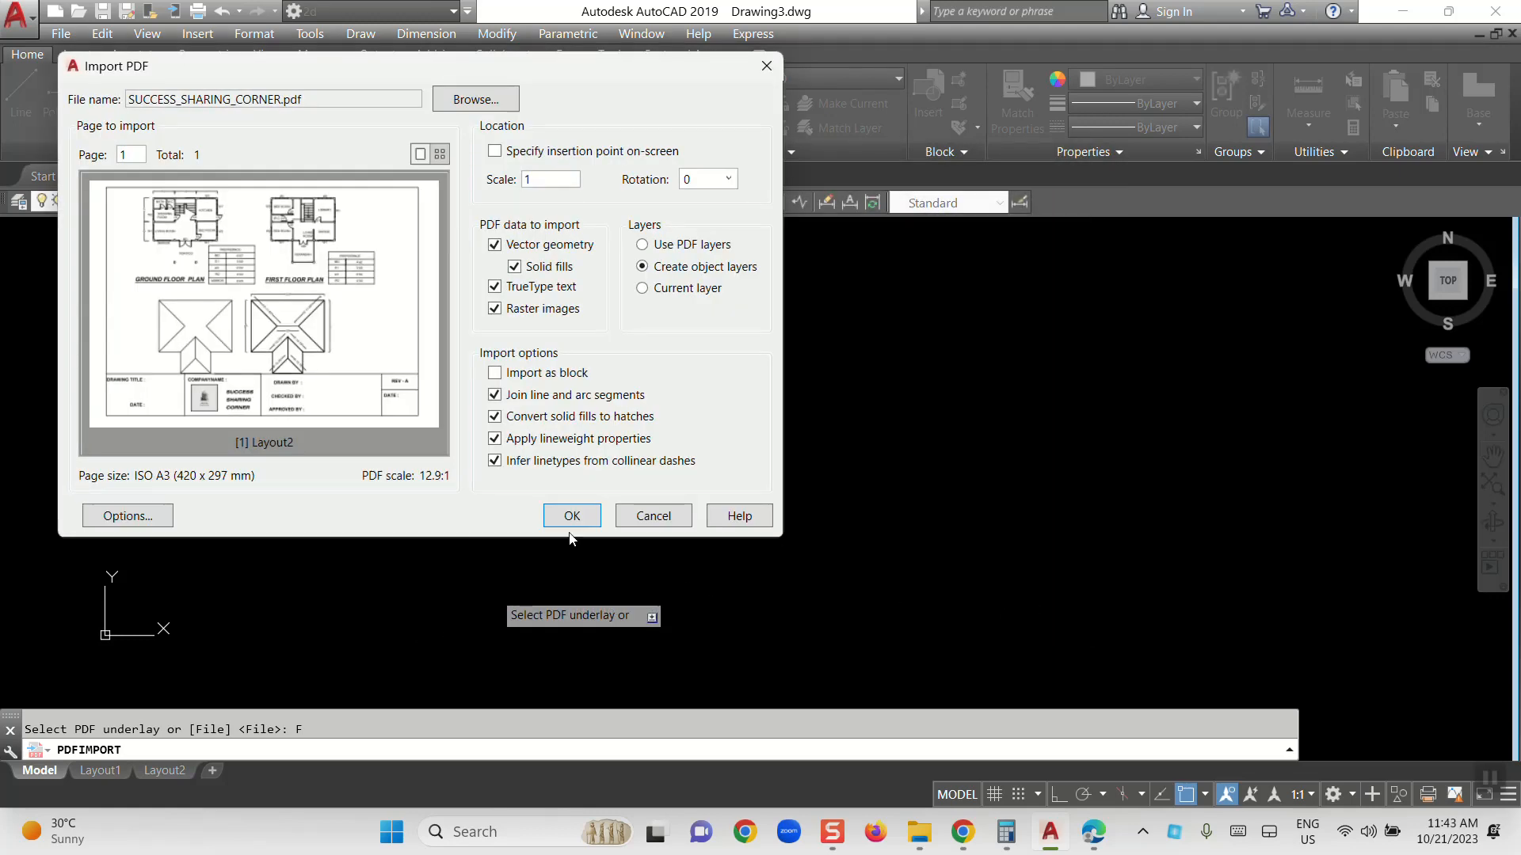
pyautogui.click(495, 374)
pyautogui.click(570, 516)
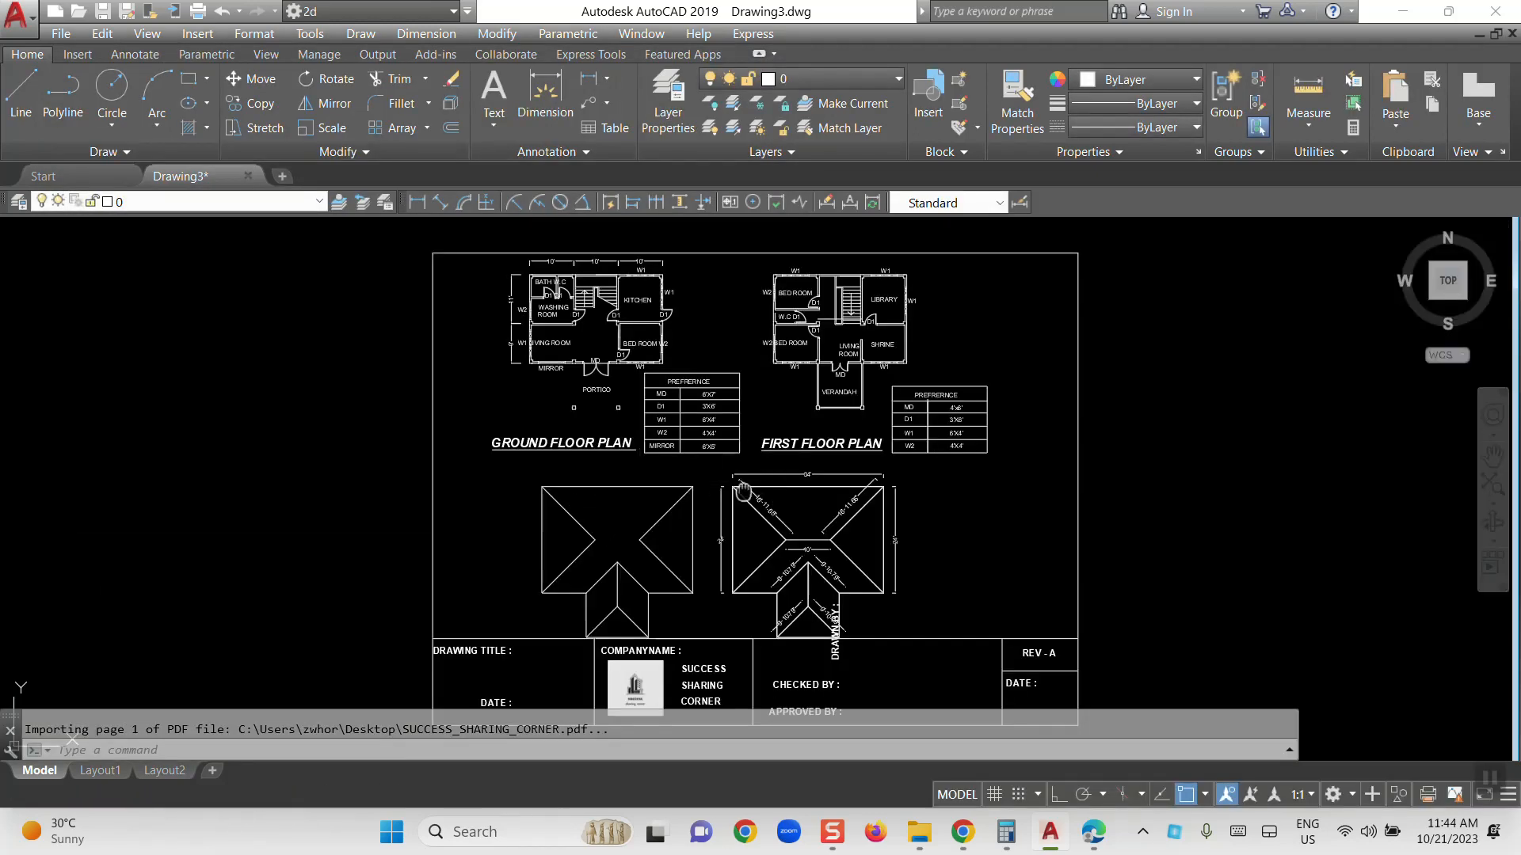
# Select individual lines of the undimensioned roof plan to examine whether the imported geometry consists of separate objects
pyautogui.moveTo(742, 491); pyautogui.dragTo(630, 405, button='middle')
pyautogui.scroll(-4, 809, 457)
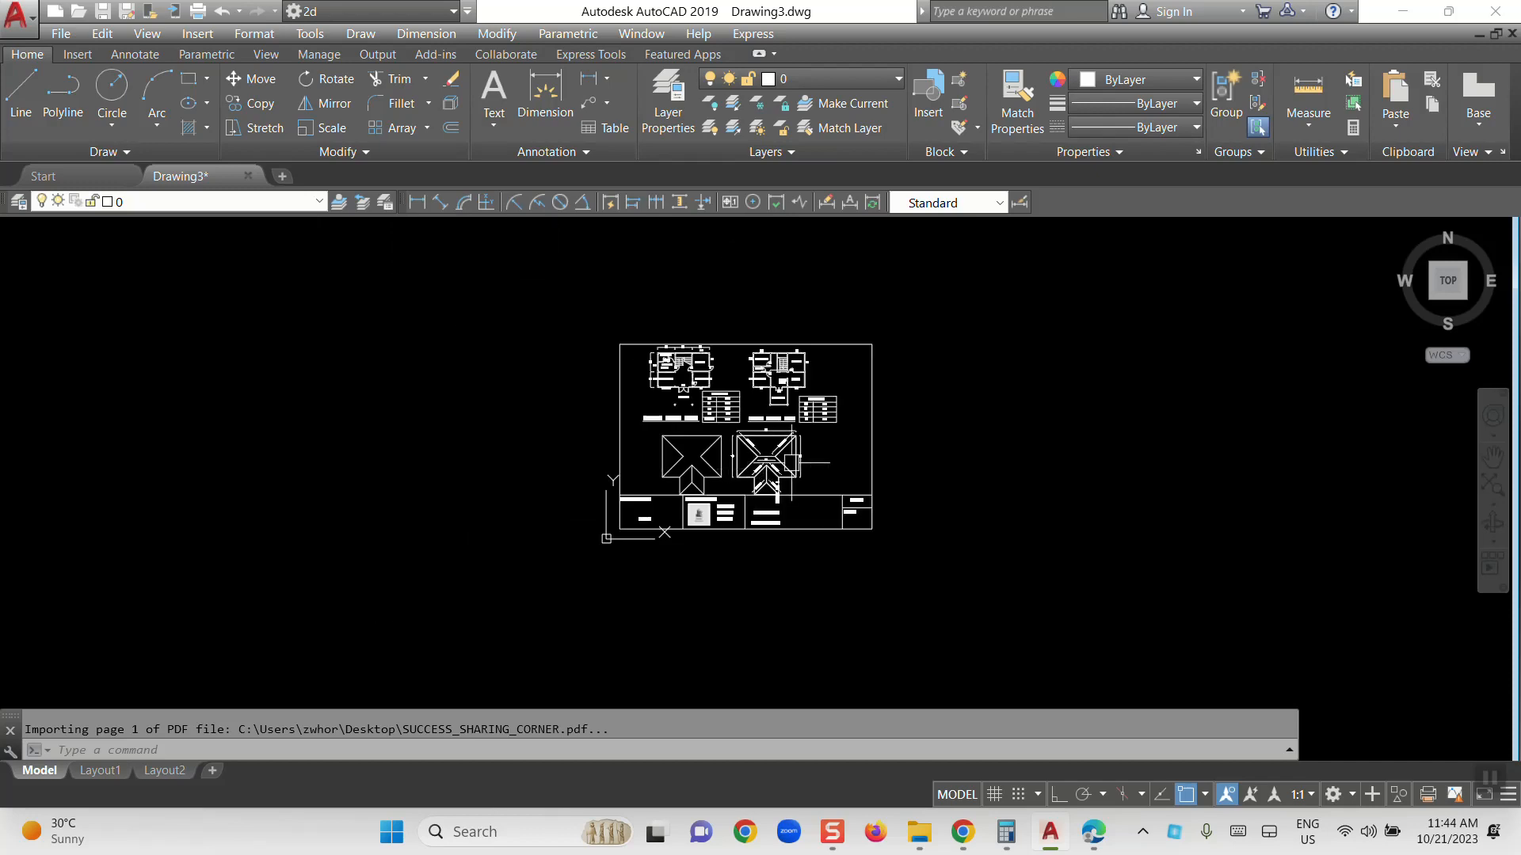
pyautogui.scroll(6, 784, 459)
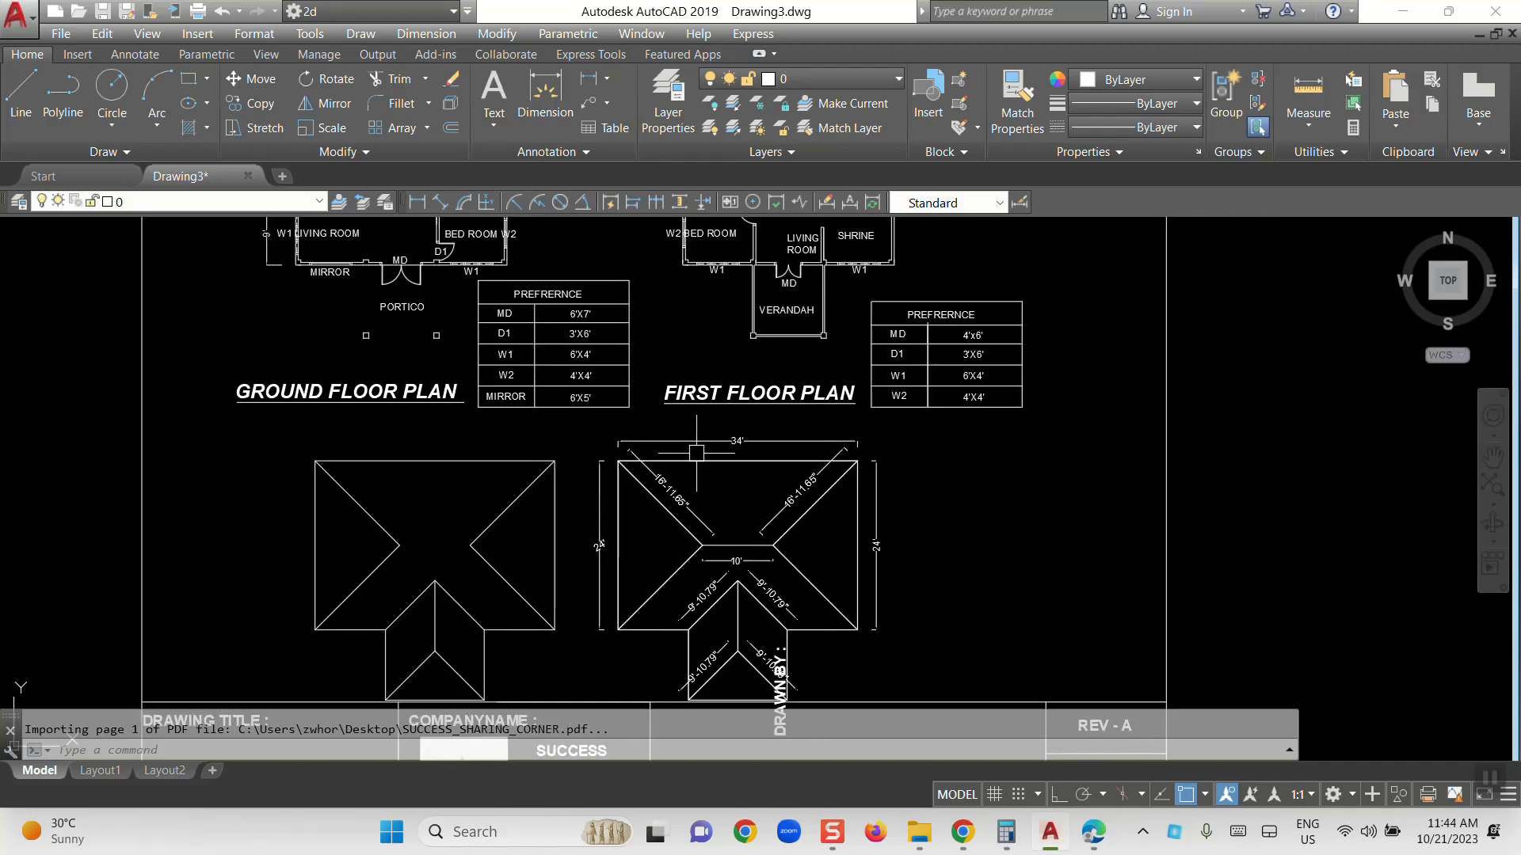
pyautogui.click(479, 462)
pyautogui.press('Escape')
pyautogui.click(498, 519)
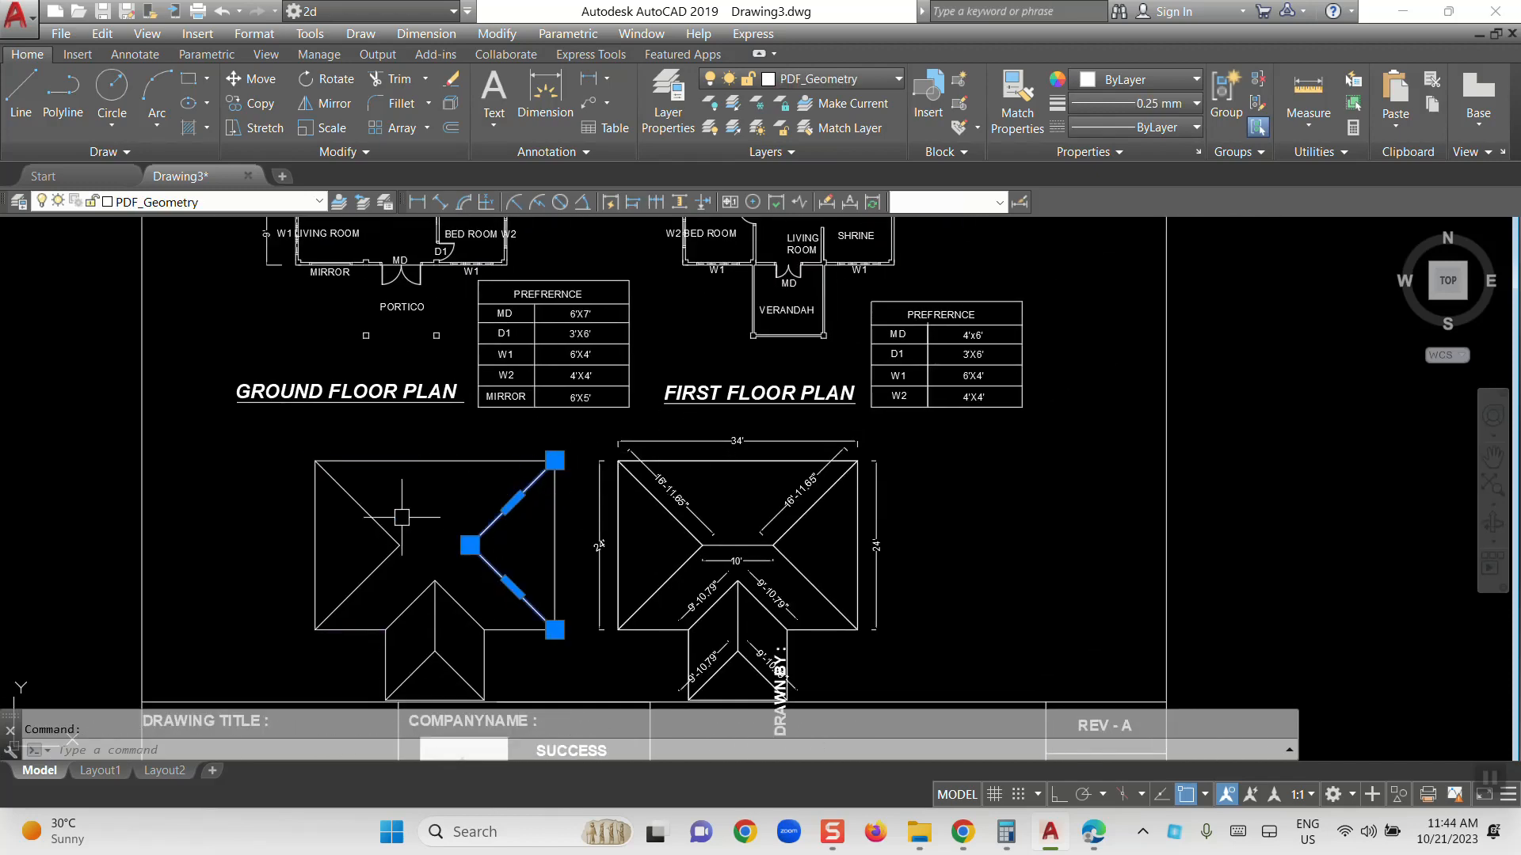
pyautogui.press('Escape')
pyautogui.click(364, 518)
pyautogui.press('Escape')
# Check the ground floor preference table's border and the main door as individually selectable geometry
pyautogui.moveTo(490, 305); pyautogui.dragTo(489, 416, button='middle')
pyautogui.scroll(4, 522, 407)
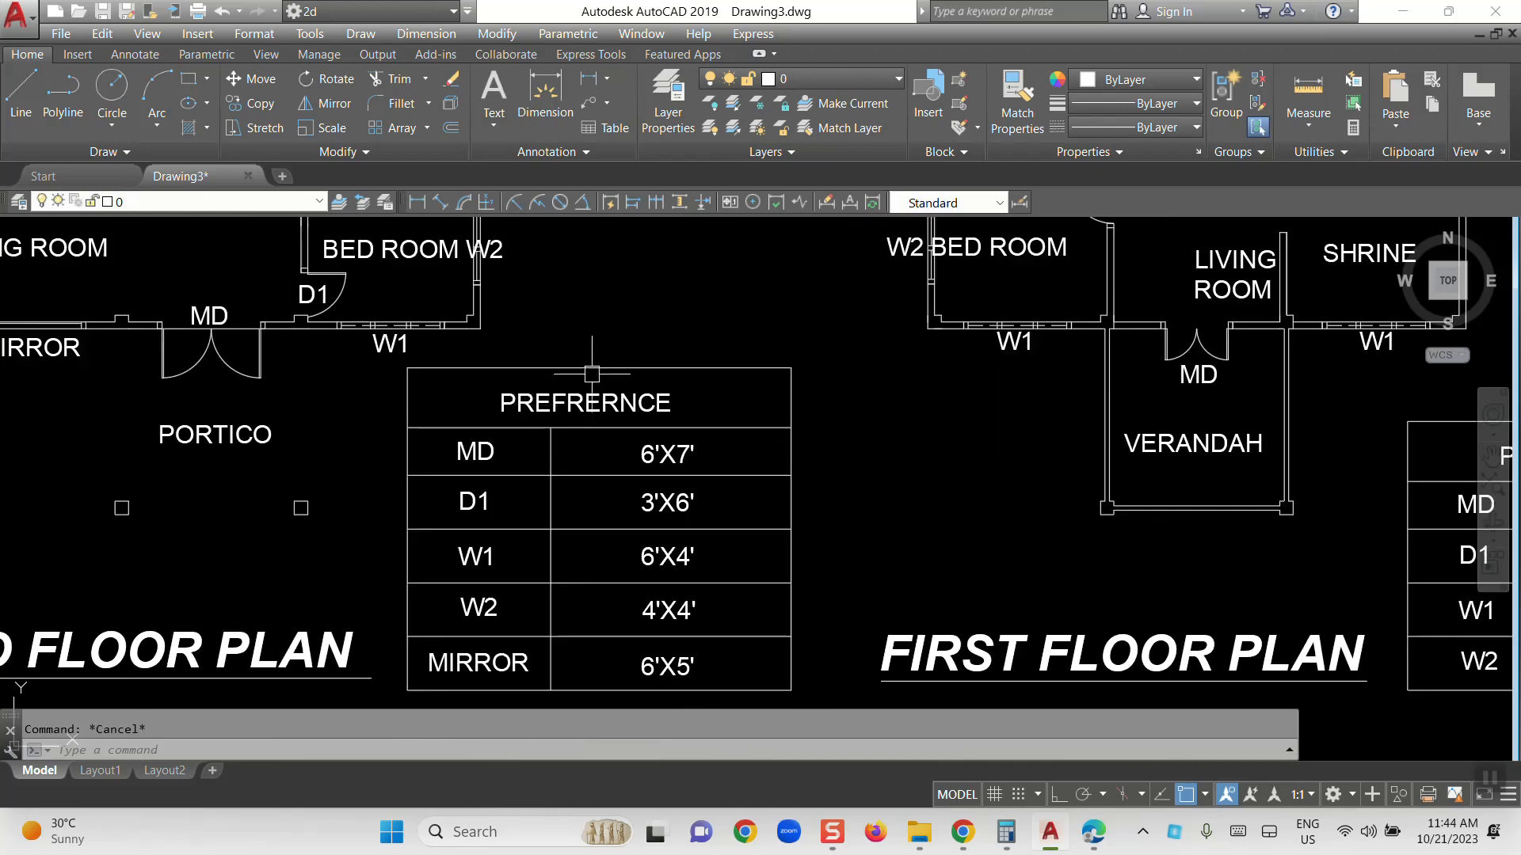
pyautogui.click(598, 368)
pyautogui.moveTo(290, 333); pyautogui.dragTo(544, 351, button='middle')
pyautogui.press('Escape')
pyautogui.scroll(6, 469, 349)
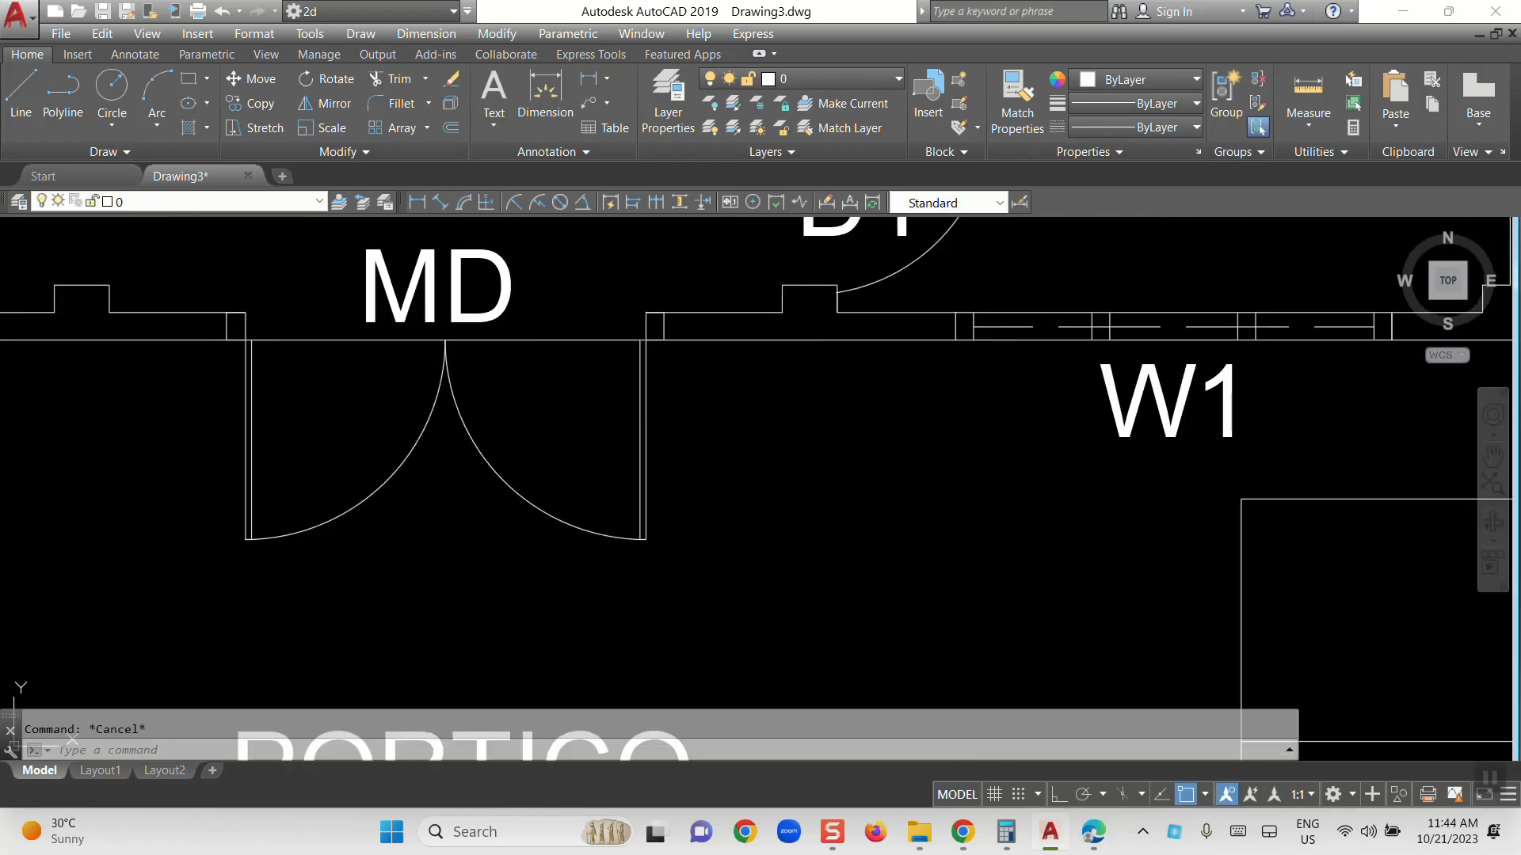
pyautogui.click(476, 434)
pyautogui.scroll(-4, 475, 434)
pyautogui.moveTo(479, 399); pyautogui.dragTo(508, 474, button='middle')
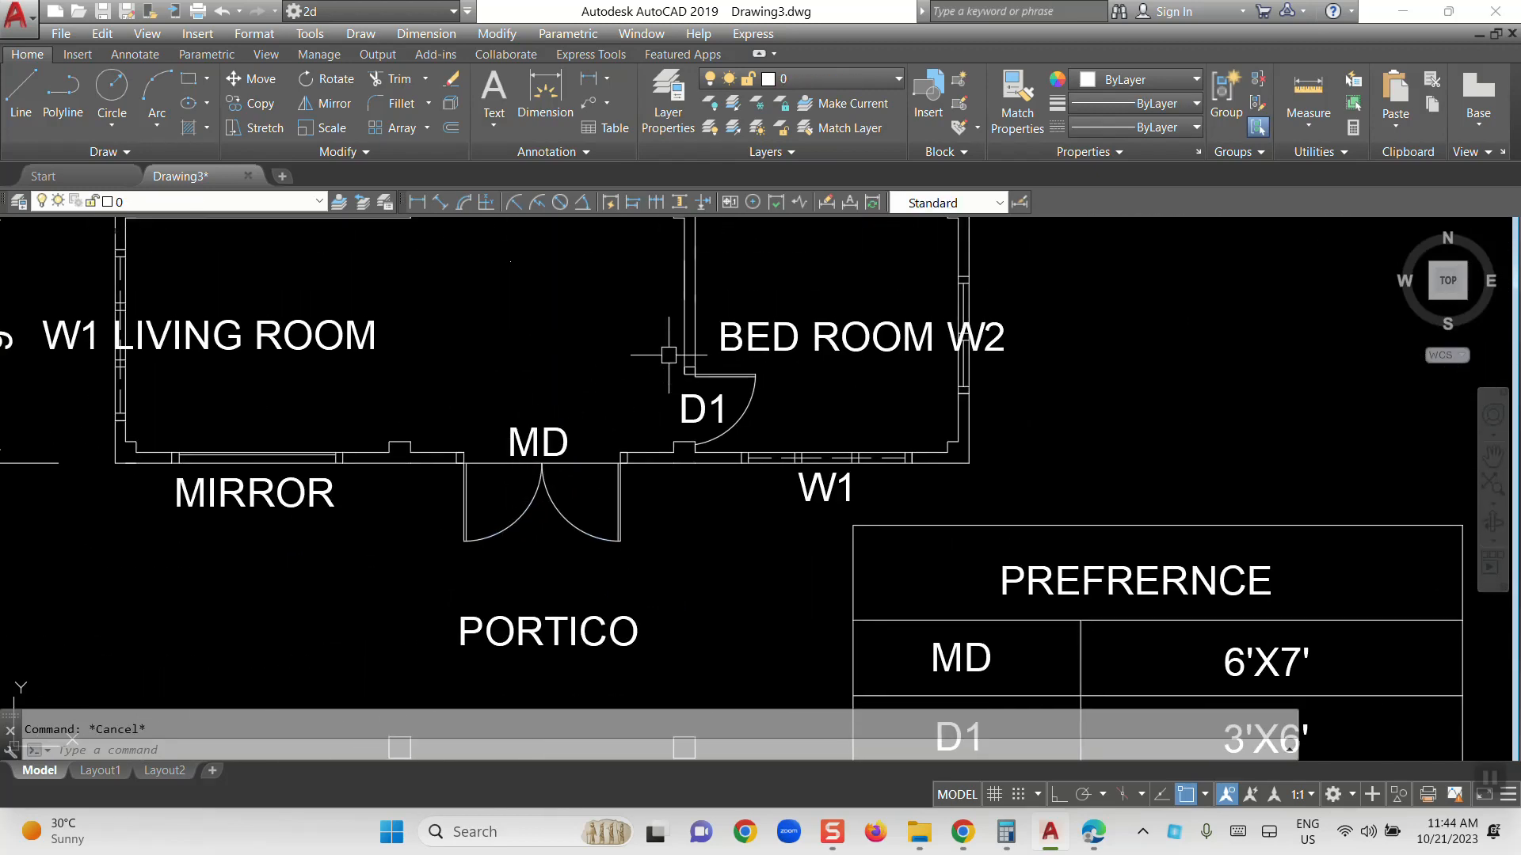
# Select the inner wall line around the ground floor staircase to examine how its segments are joined
pyautogui.scroll(-6, 676, 486)
pyautogui.scroll(10, 689, 422)
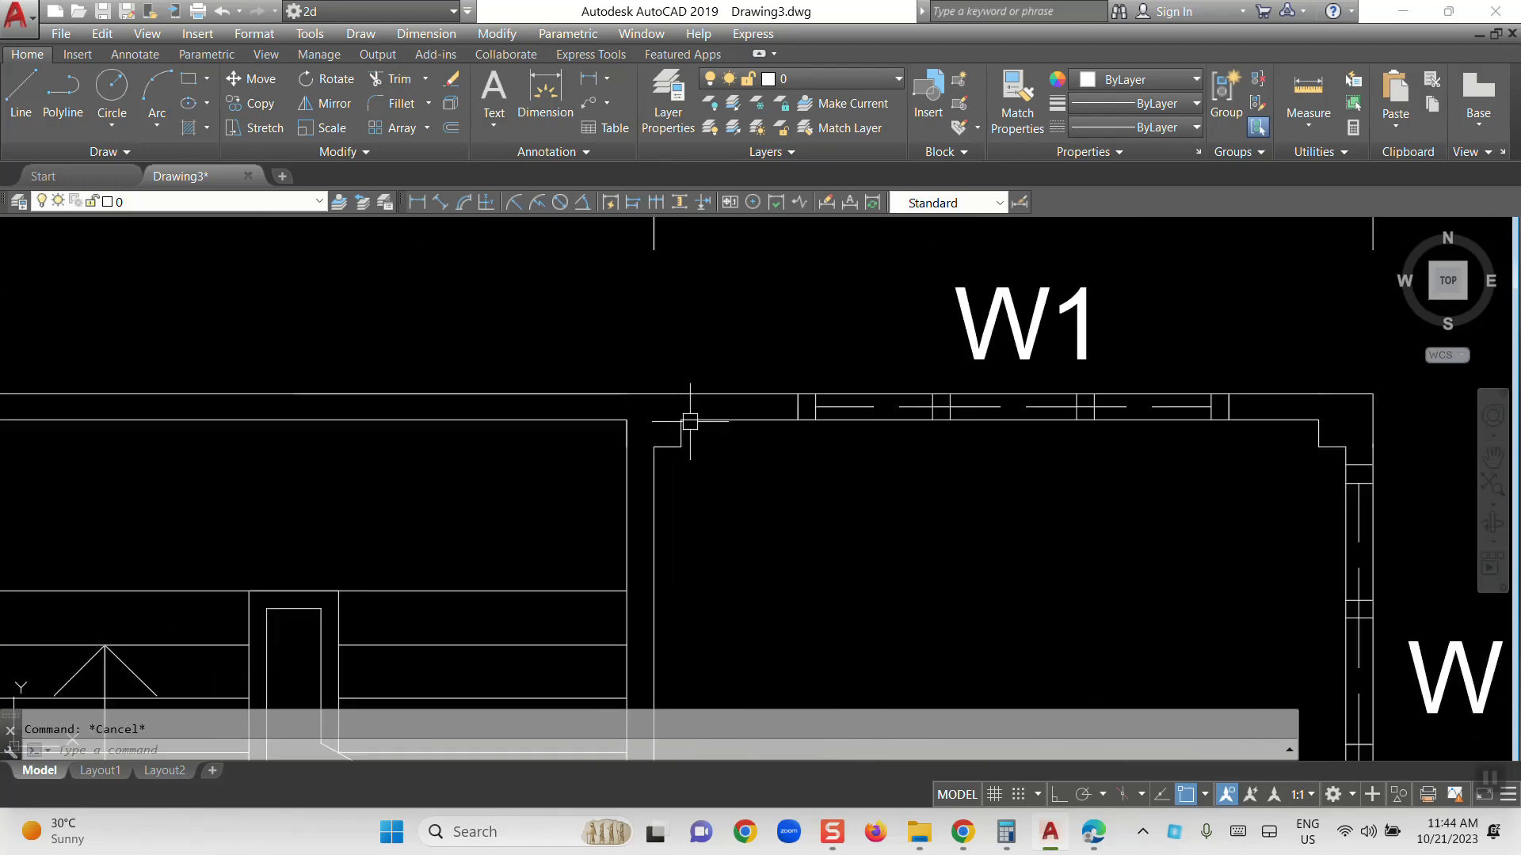
pyautogui.click(583, 419)
pyautogui.scroll(-8, 697, 419)
pyautogui.moveTo(674, 491); pyautogui.dragTo(664, 370, button='middle')
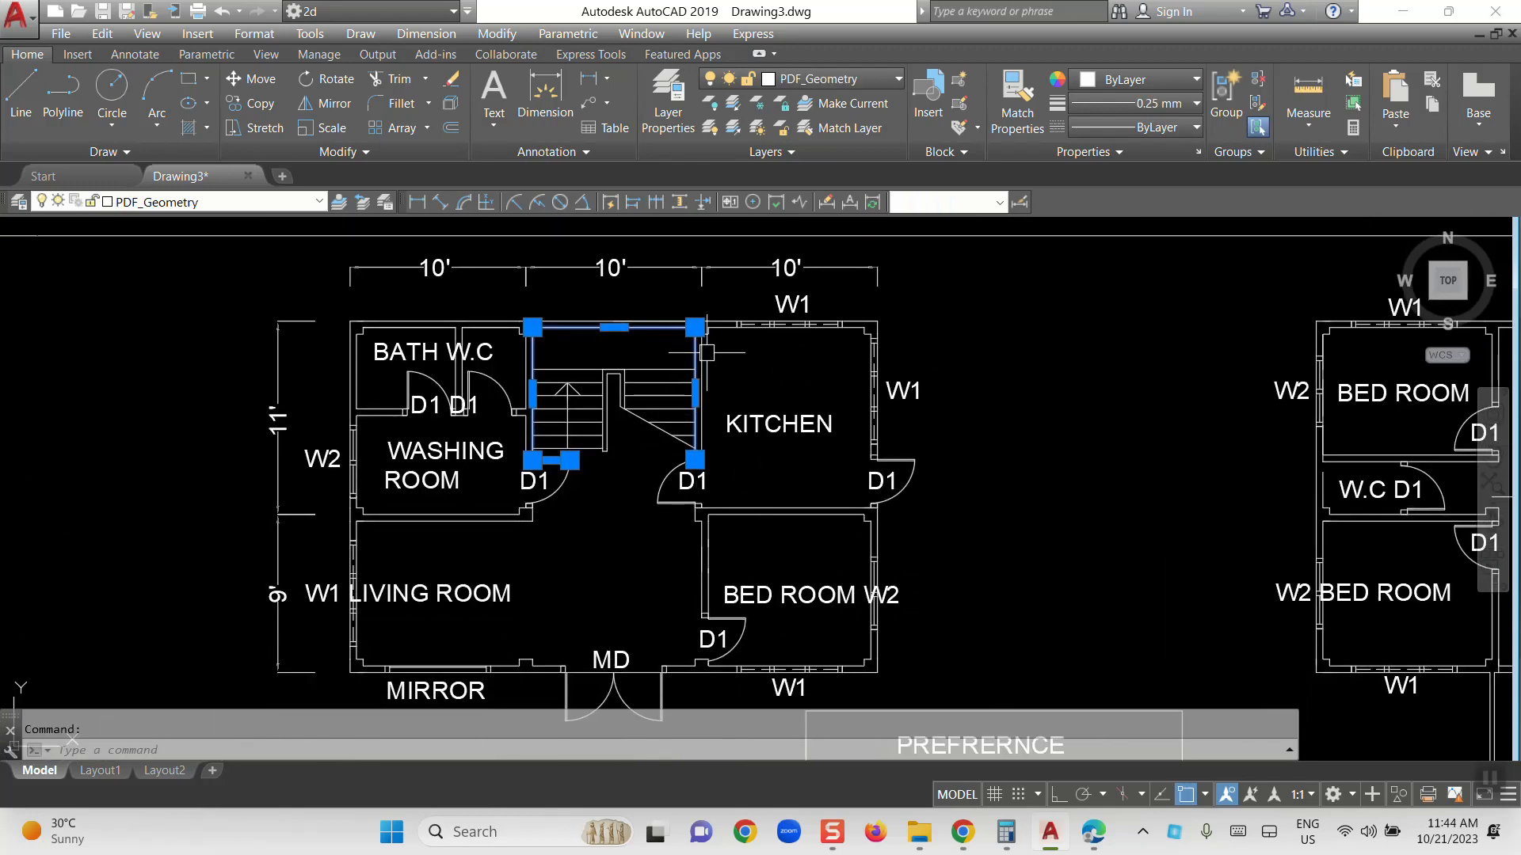
pyautogui.moveTo(743, 542); pyautogui.dragTo(702, 374, button='middle')
pyautogui.press('Escape')
# Select the PREFRERNCE table heading and the ground floor BED ROOM label to check whether they are text objects
pyautogui.moveTo(913, 548); pyautogui.dragTo(704, 432, button='middle')
pyautogui.moveTo(838, 521); pyautogui.dragTo(746, 487, button='middle')
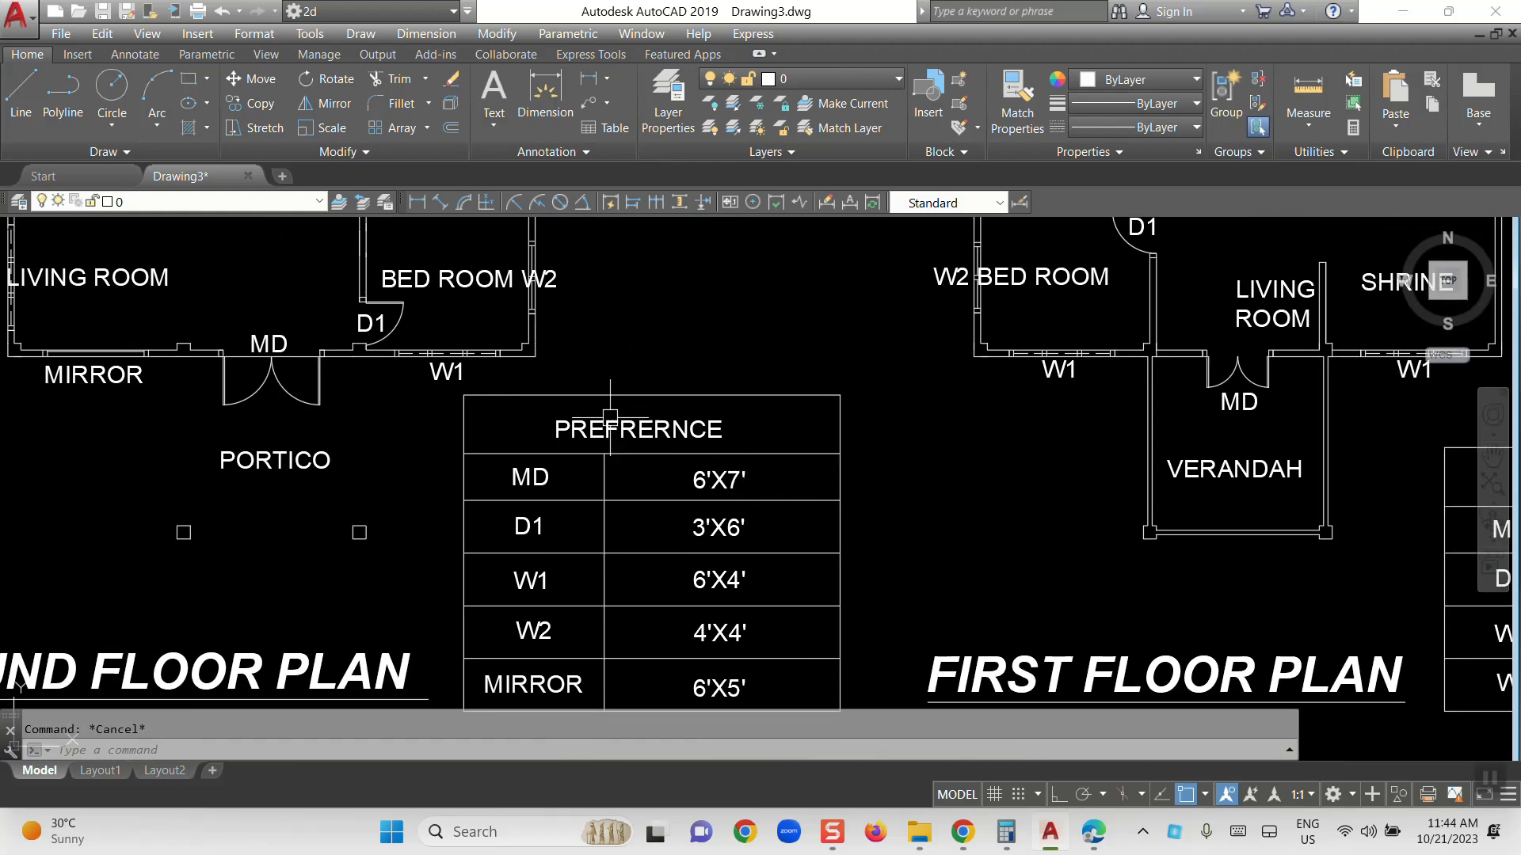
pyautogui.scroll(5, 640, 438)
pyautogui.click(689, 403)
pyautogui.moveTo(626, 445); pyautogui.dragTo(907, 445, button='middle')
pyautogui.scroll(-5, 800, 438)
pyautogui.moveTo(661, 269); pyautogui.dragTo(748, 434, button='middle')
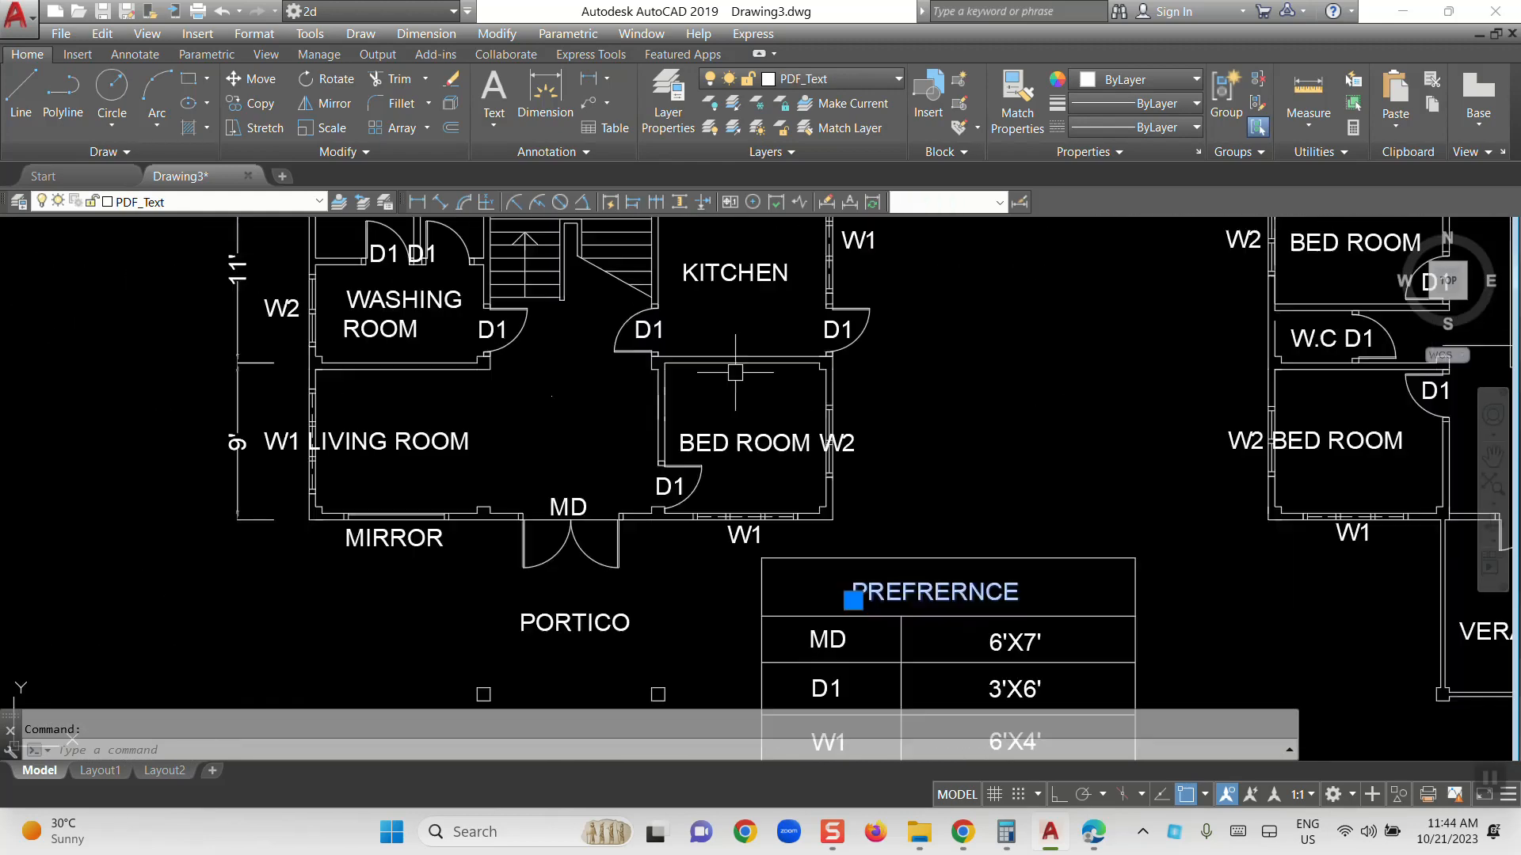
pyautogui.click(734, 445)
pyautogui.moveTo(839, 475); pyautogui.dragTo(568, 320, button='middle')
pyautogui.scroll(-5, 602, 328)
pyautogui.press('Escape')
# Open the FIRST FLOOR PLAN title in the text editor to check that it is editable, and close it unchanged
pyautogui.moveTo(939, 533); pyautogui.dragTo(924, 455, button='middle')
pyautogui.scroll(4, 747, 367)
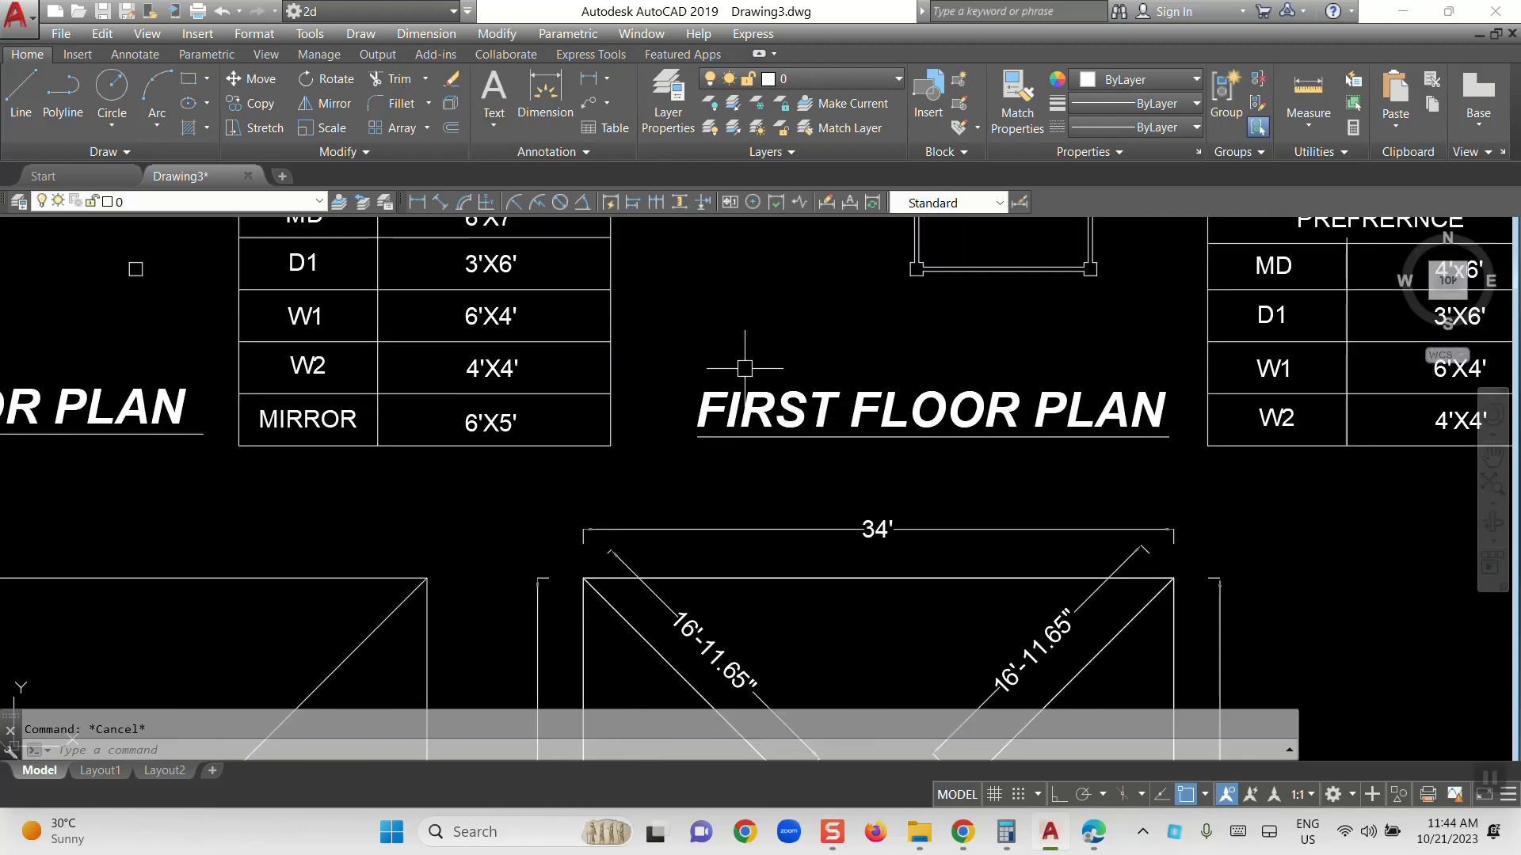
pyautogui.click(760, 422)
pyautogui.scroll(6, 758, 434)
pyautogui.scroll(-8, 781, 424)
pyautogui.moveTo(684, 429); pyautogui.dragTo(873, 406, button='middle')
pyautogui.scroll(6, 929, 401)
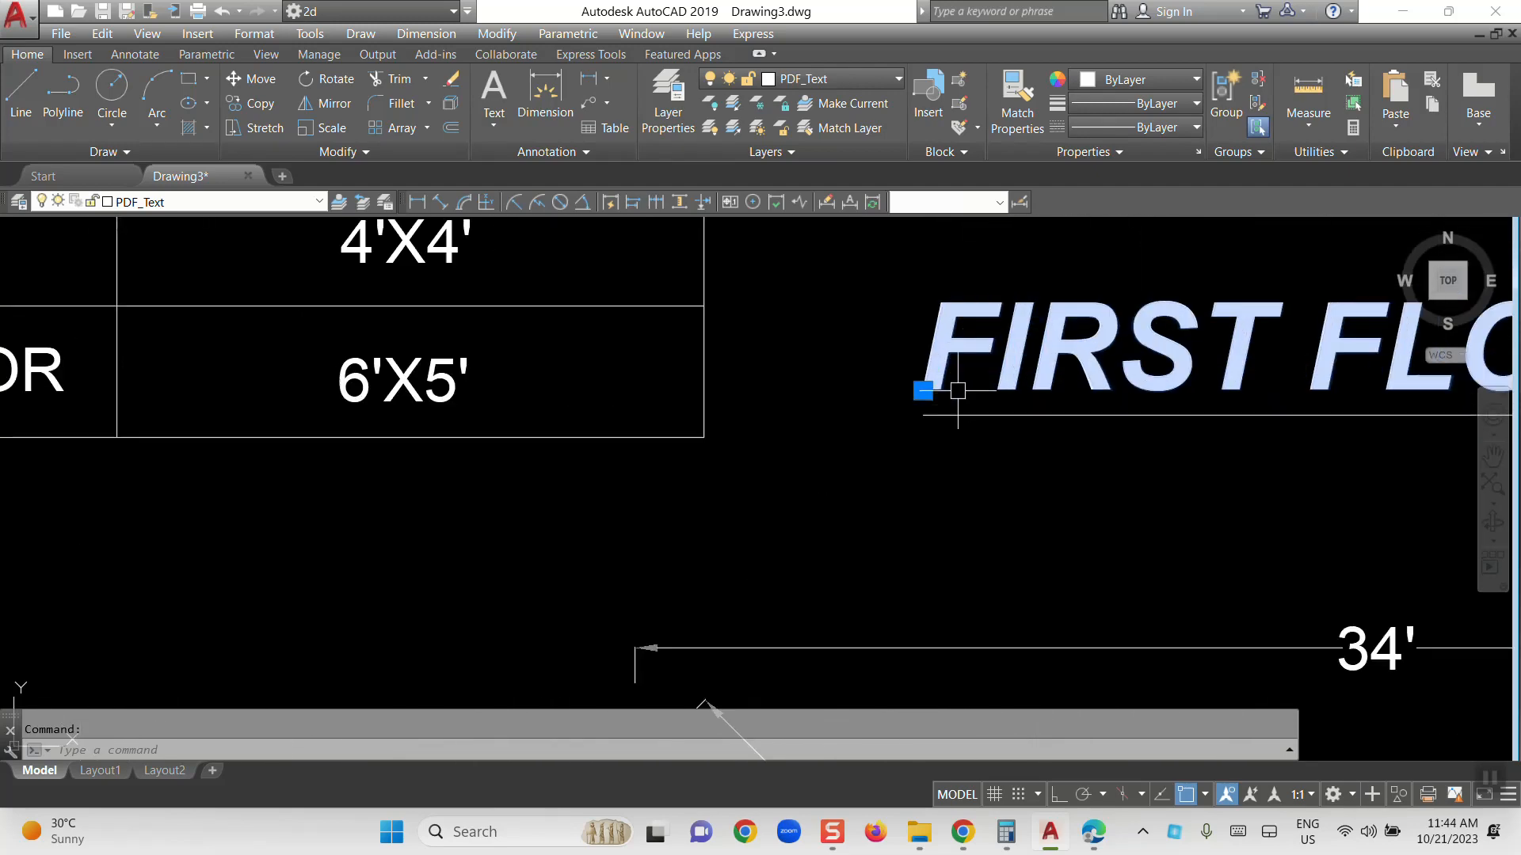
pyautogui.doubleClick(1021, 400)
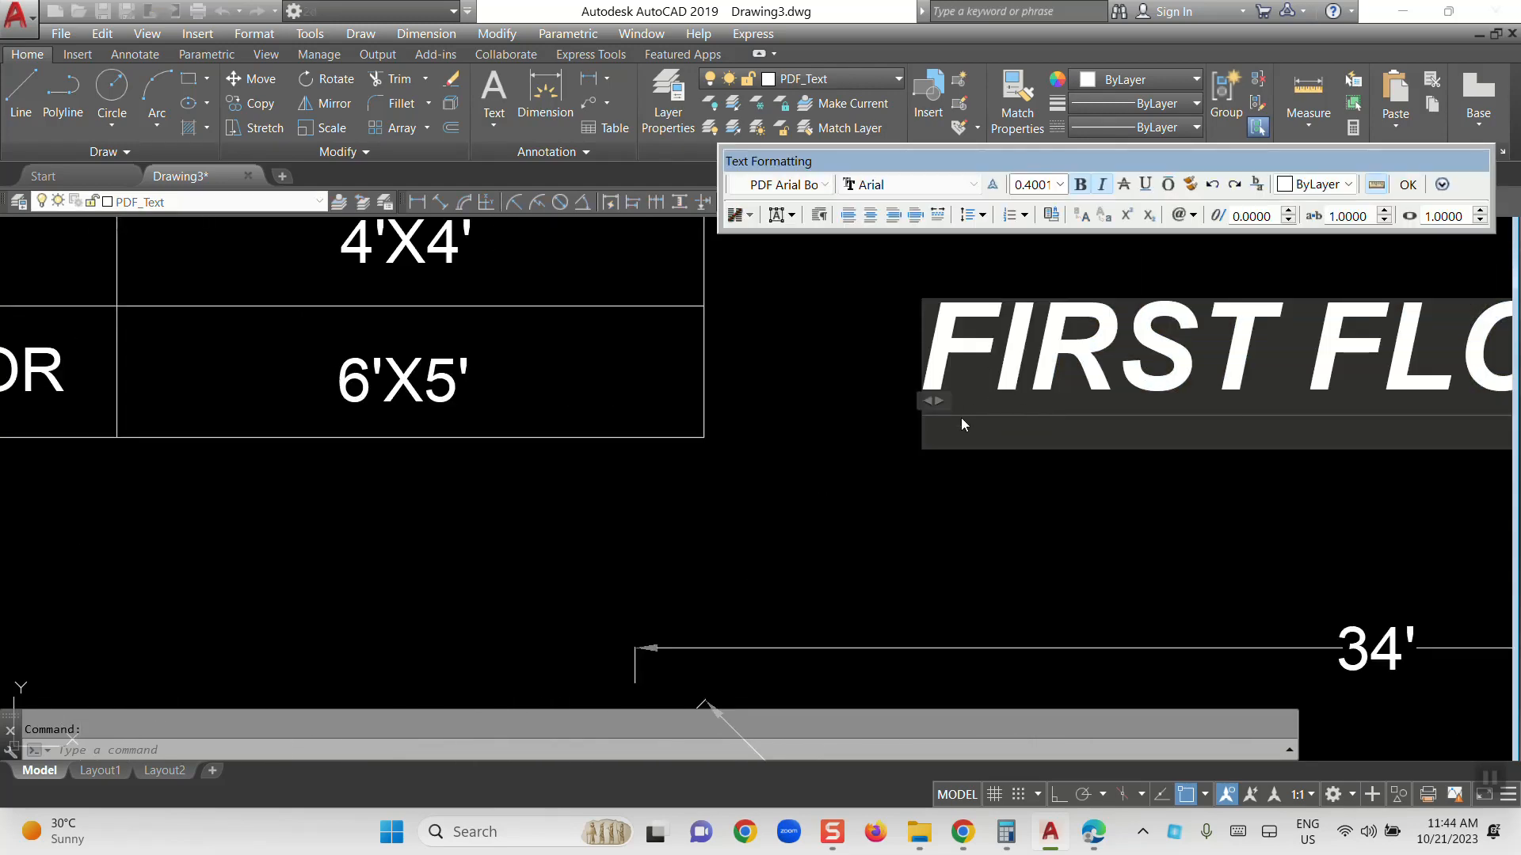
pyautogui.scroll(-2, 875, 481)
pyautogui.click(849, 481)
pyautogui.scroll(-4, 837, 477)
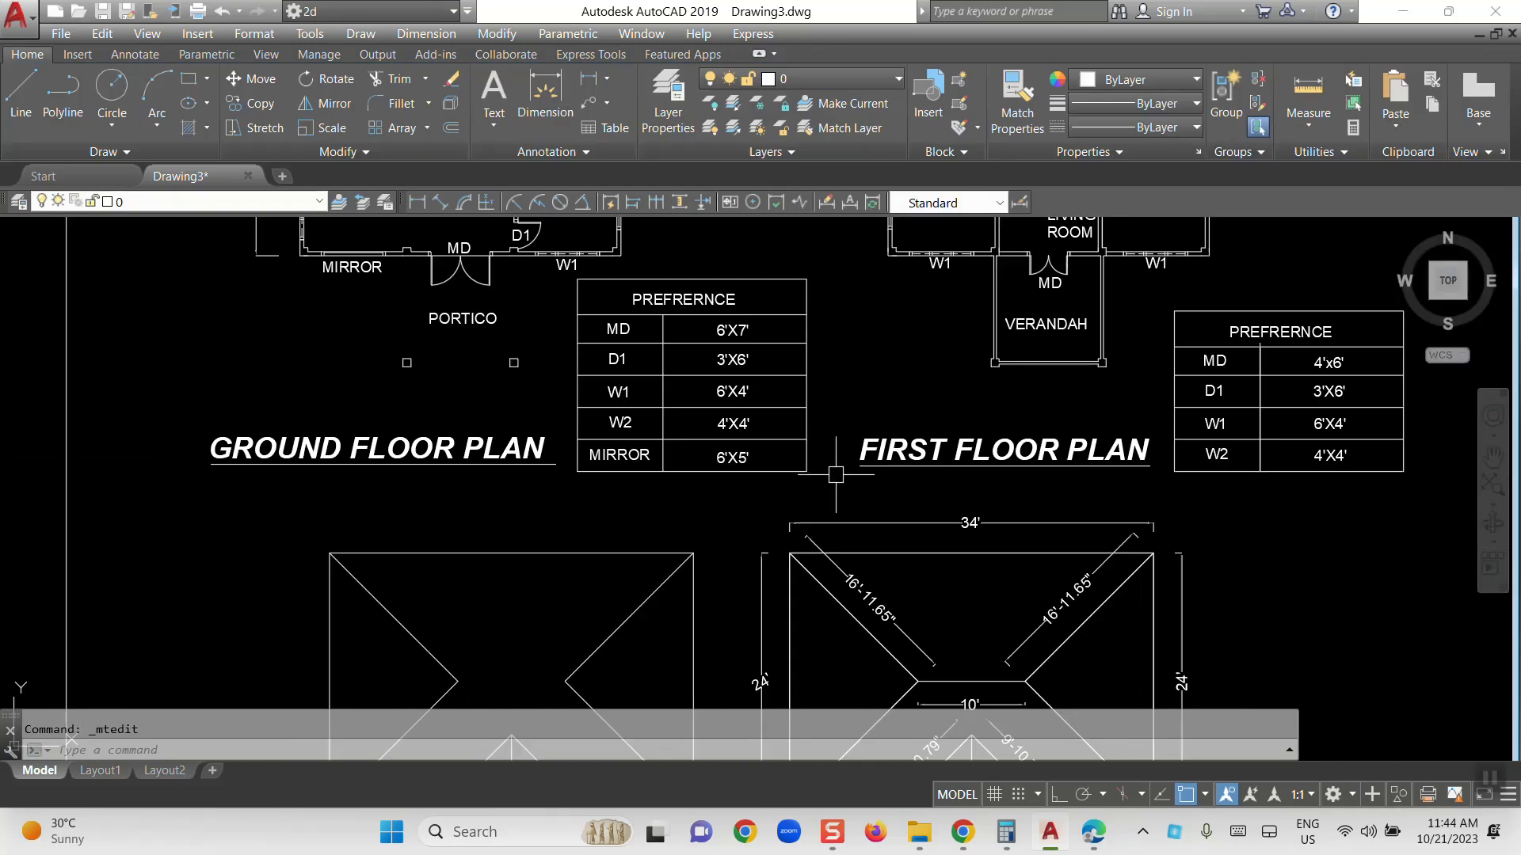
# Open the SUCCESS text in the title block's company name cell for editing, and close it unchanged
pyautogui.scroll(-2, 907, 502)
pyautogui.moveTo(934, 511); pyautogui.dragTo(815, 380, button='middle')
pyautogui.moveTo(711, 680); pyautogui.dragTo(693, 527, button='middle')
pyautogui.scroll(5, 678, 515)
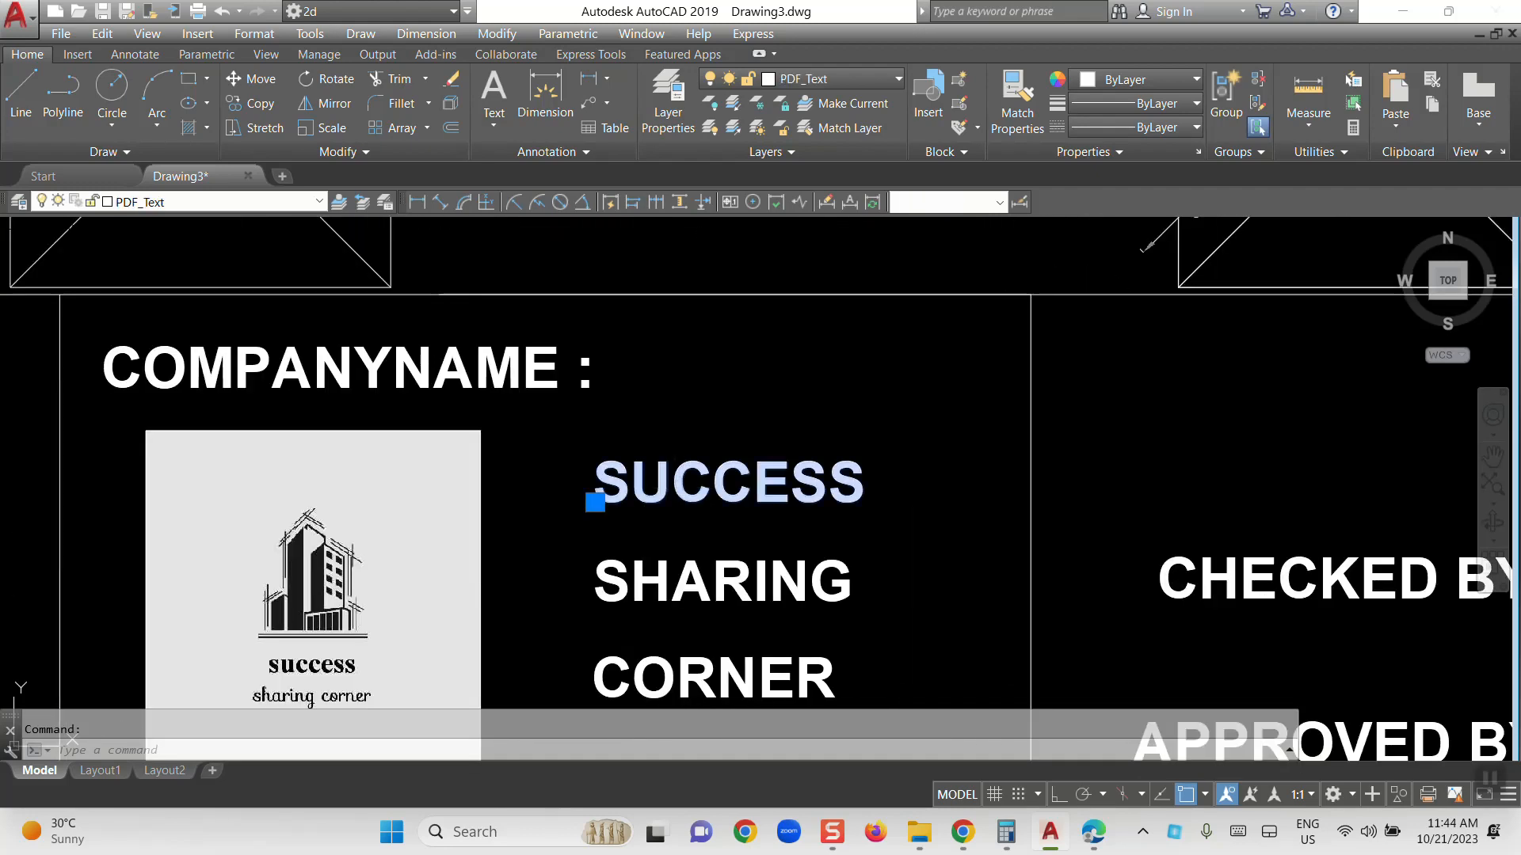
pyautogui.doubleClick(622, 526)
pyautogui.click(880, 526)
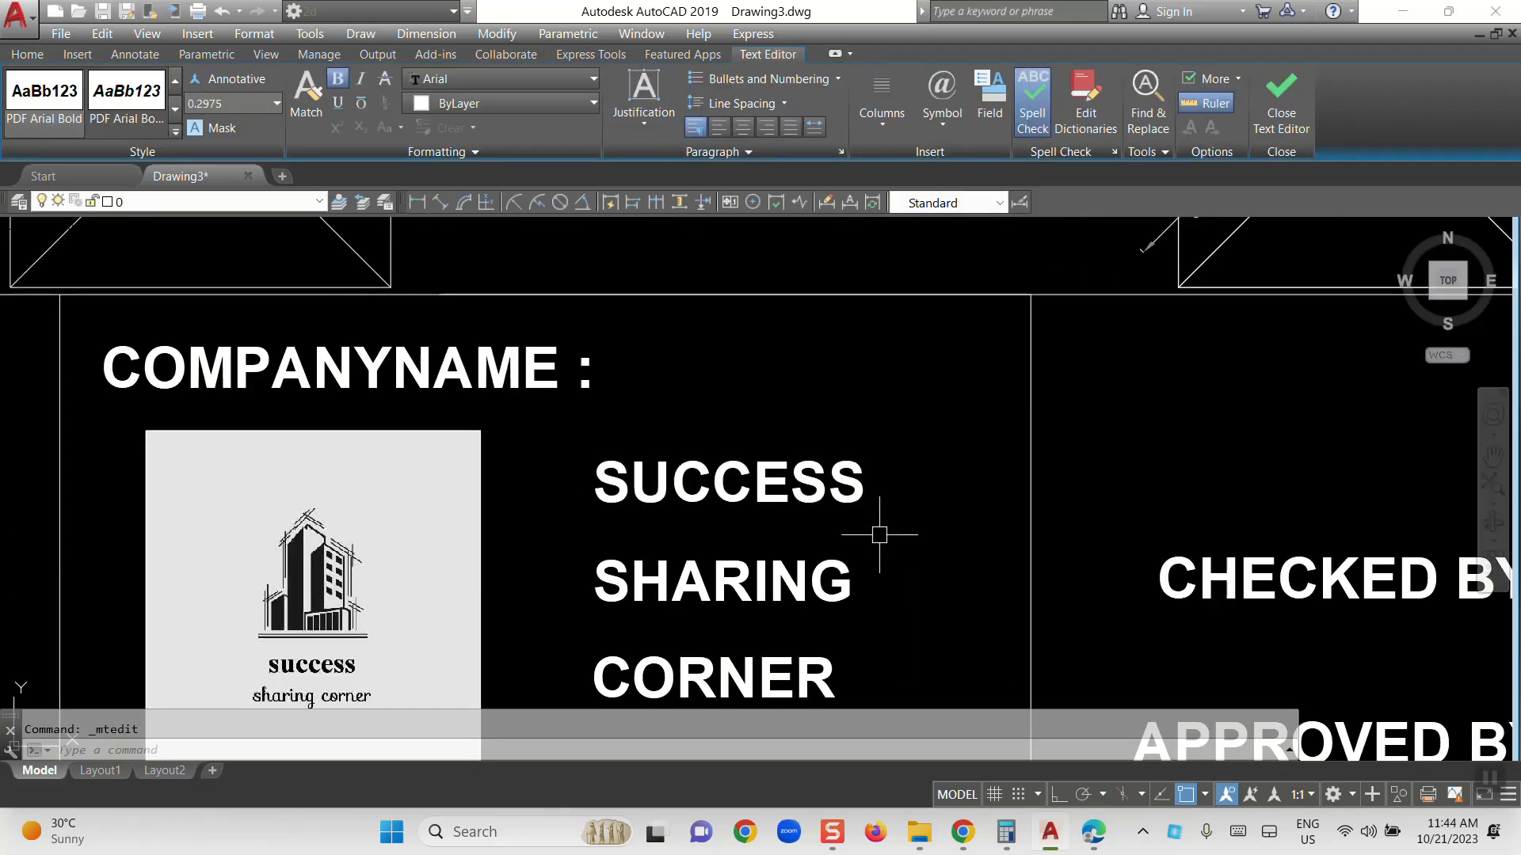
pyautogui.scroll(-4, 879, 526)
pyautogui.moveTo(940, 536); pyautogui.dragTo(834, 523, button='middle')
pyautogui.click(834, 523)
pyautogui.press('Escape')
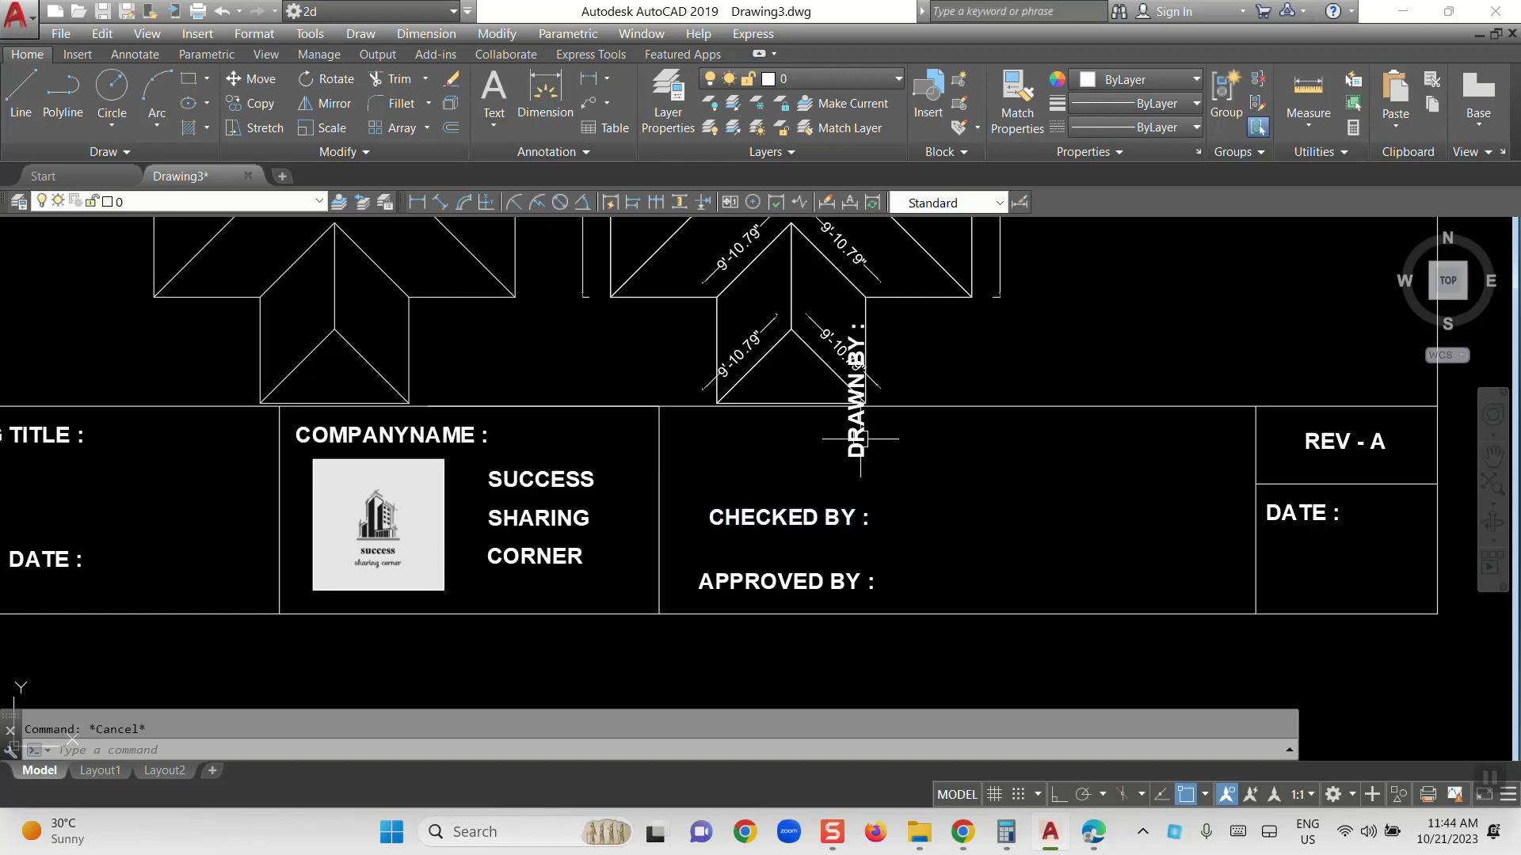
# Rotate the vertical DRAWN BY text above the title block by 90 degrees about a point beside it
pyautogui.click(859, 444)
pyautogui.write('ro')
pyautogui.press('Return')
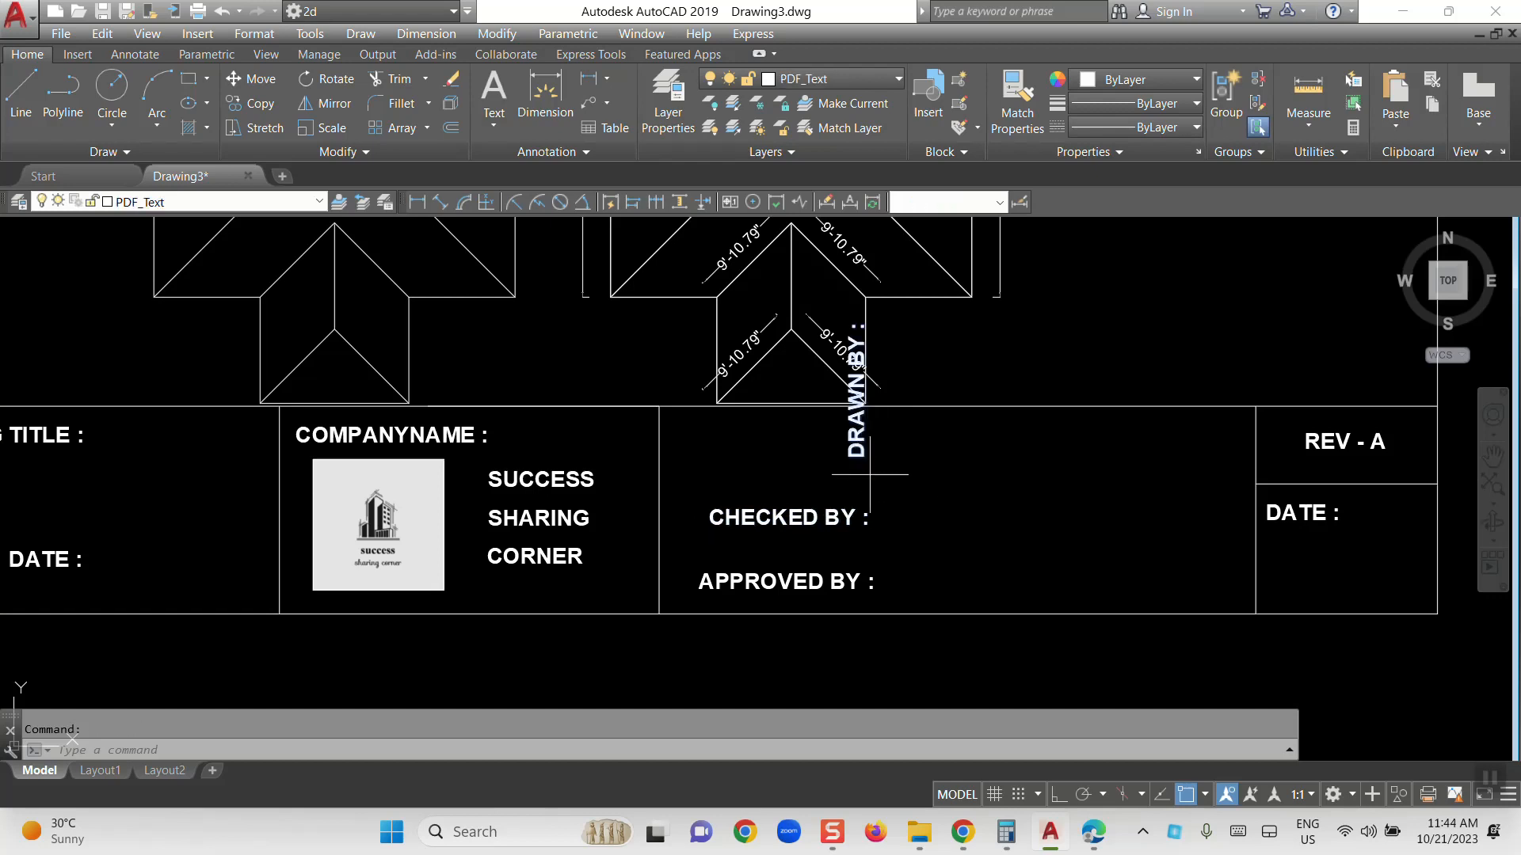
pyautogui.click(967, 455)
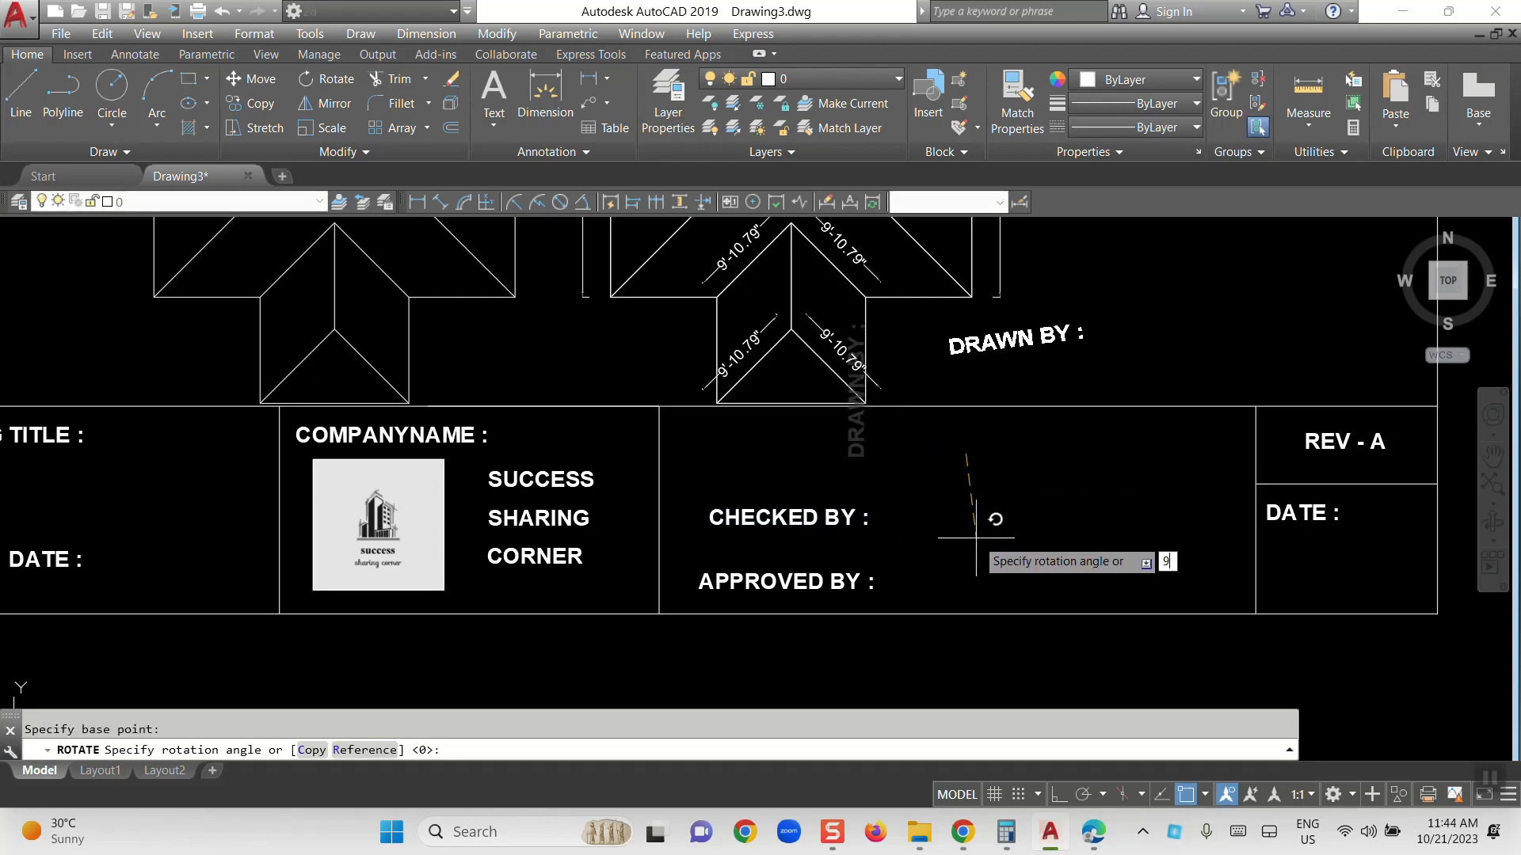
pyautogui.press('Return')
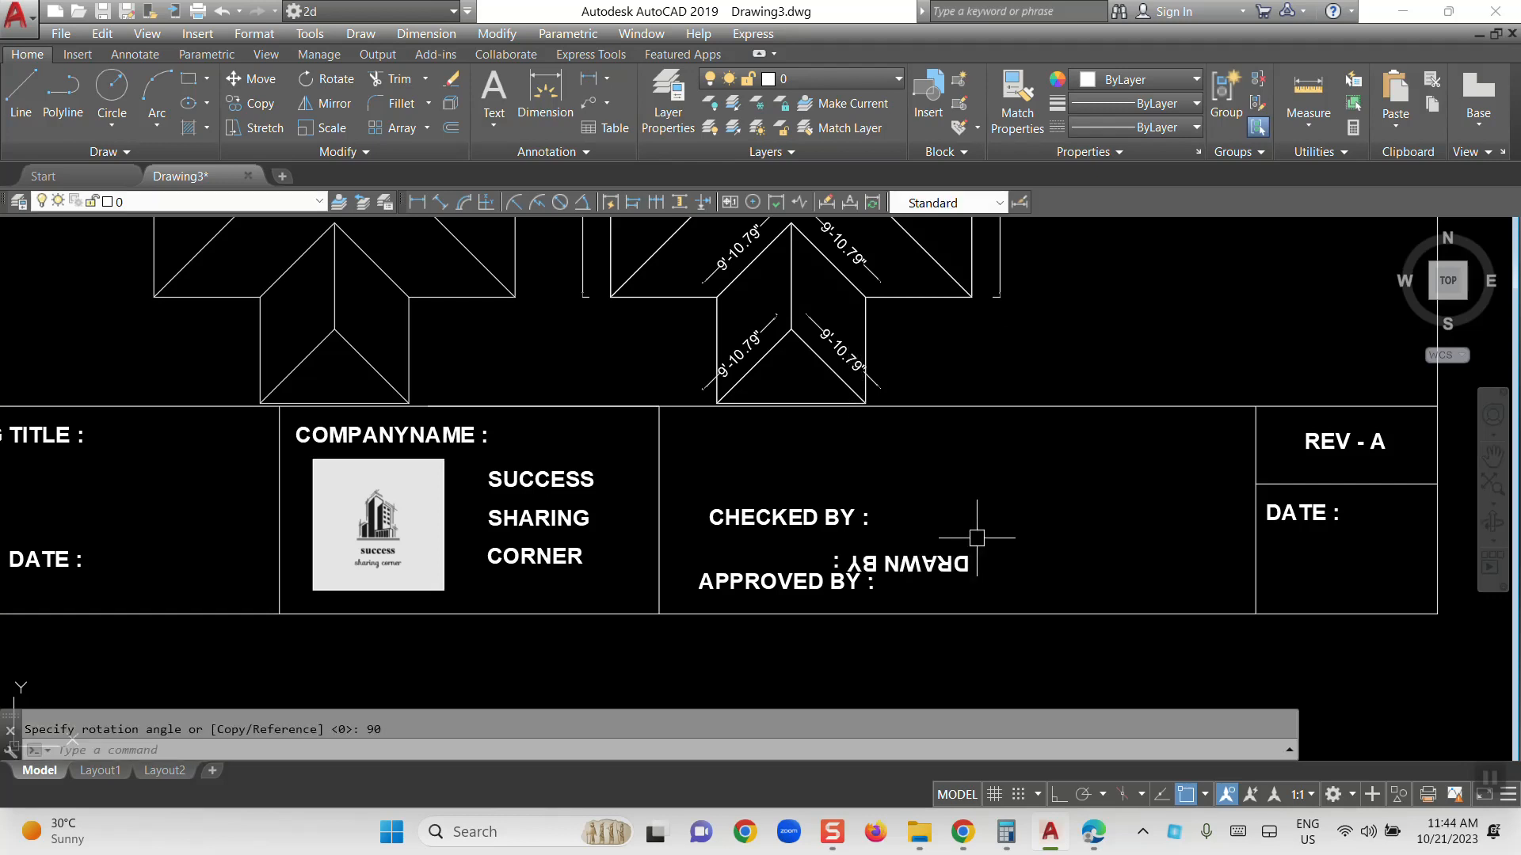
# Rotate the upside-down DRAWN BY text by 180 degrees
pyautogui.click(951, 562)
pyautogui.write('180')
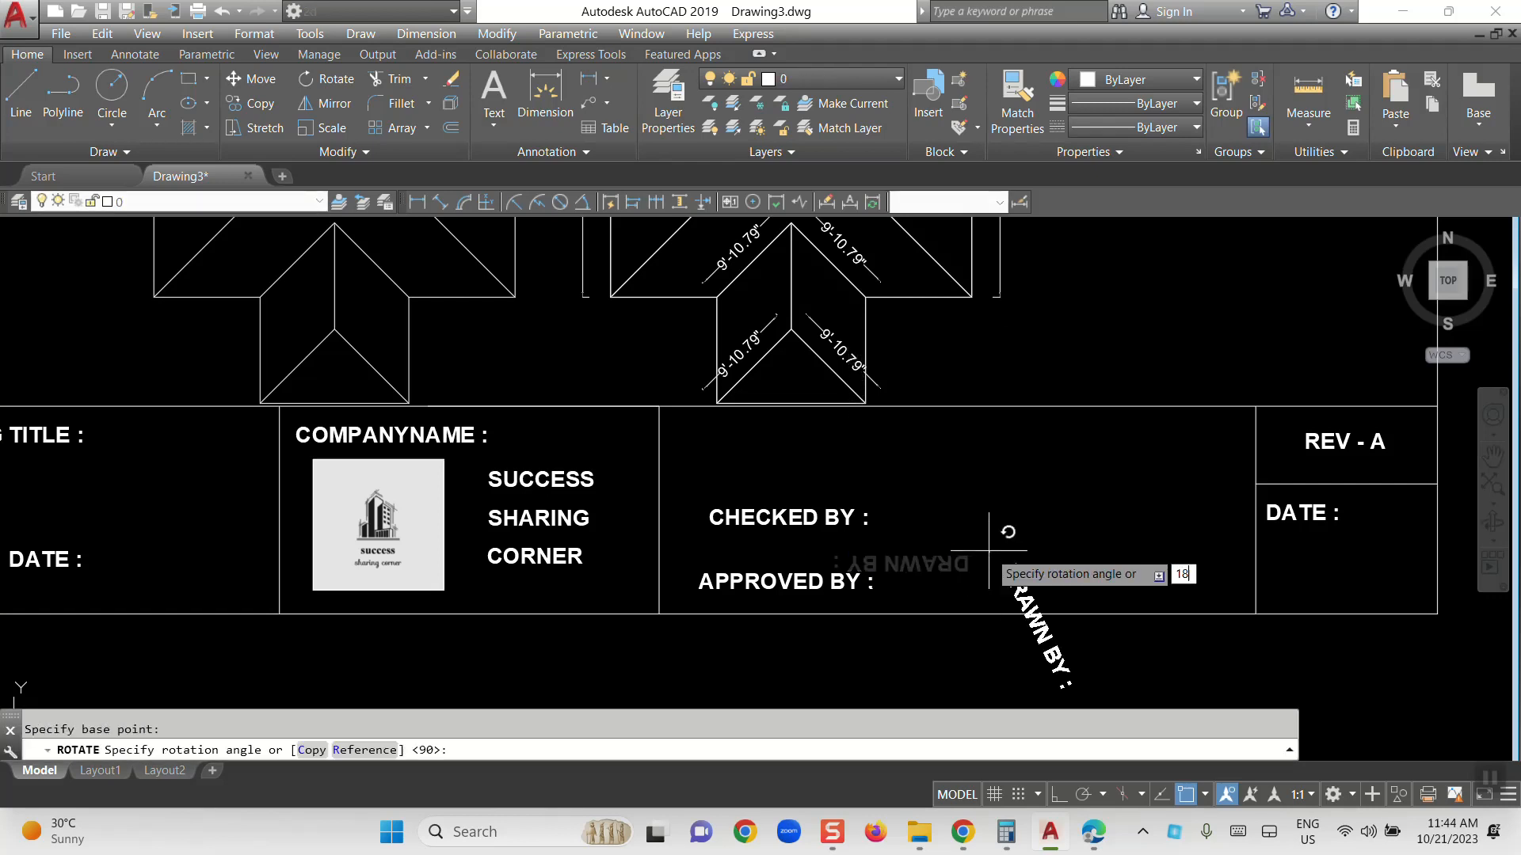
pyautogui.press('Return')
# Move the DRAWN BY text into the title block, directly above CHECKED BY
pyautogui.click(1030, 546)
pyautogui.write('m')
pyautogui.press('Return')
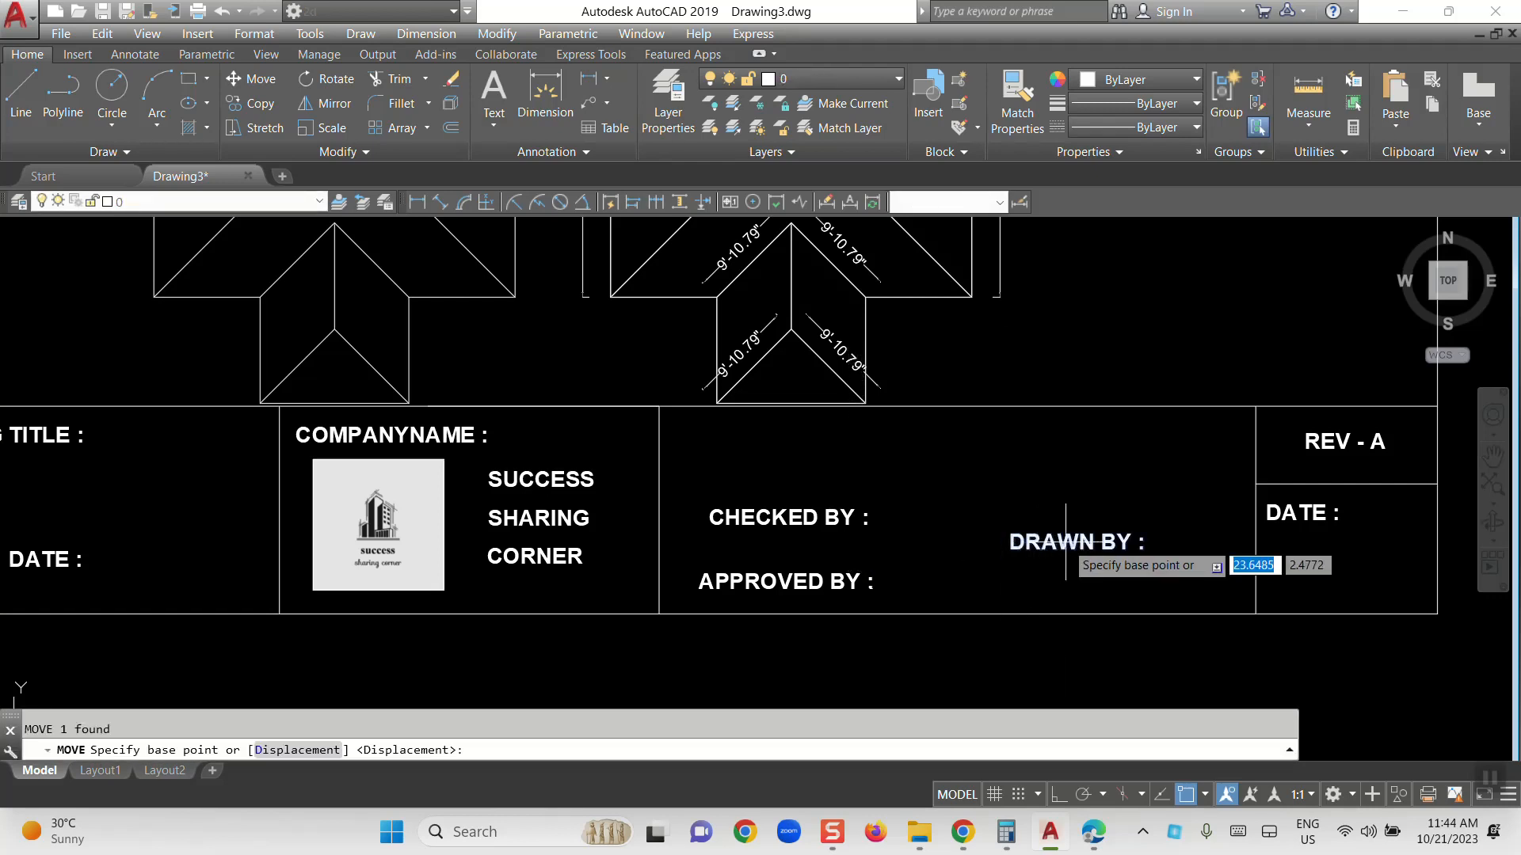
pyautogui.click(1064, 545)
pyautogui.press('F8')
pyautogui.press('F8')
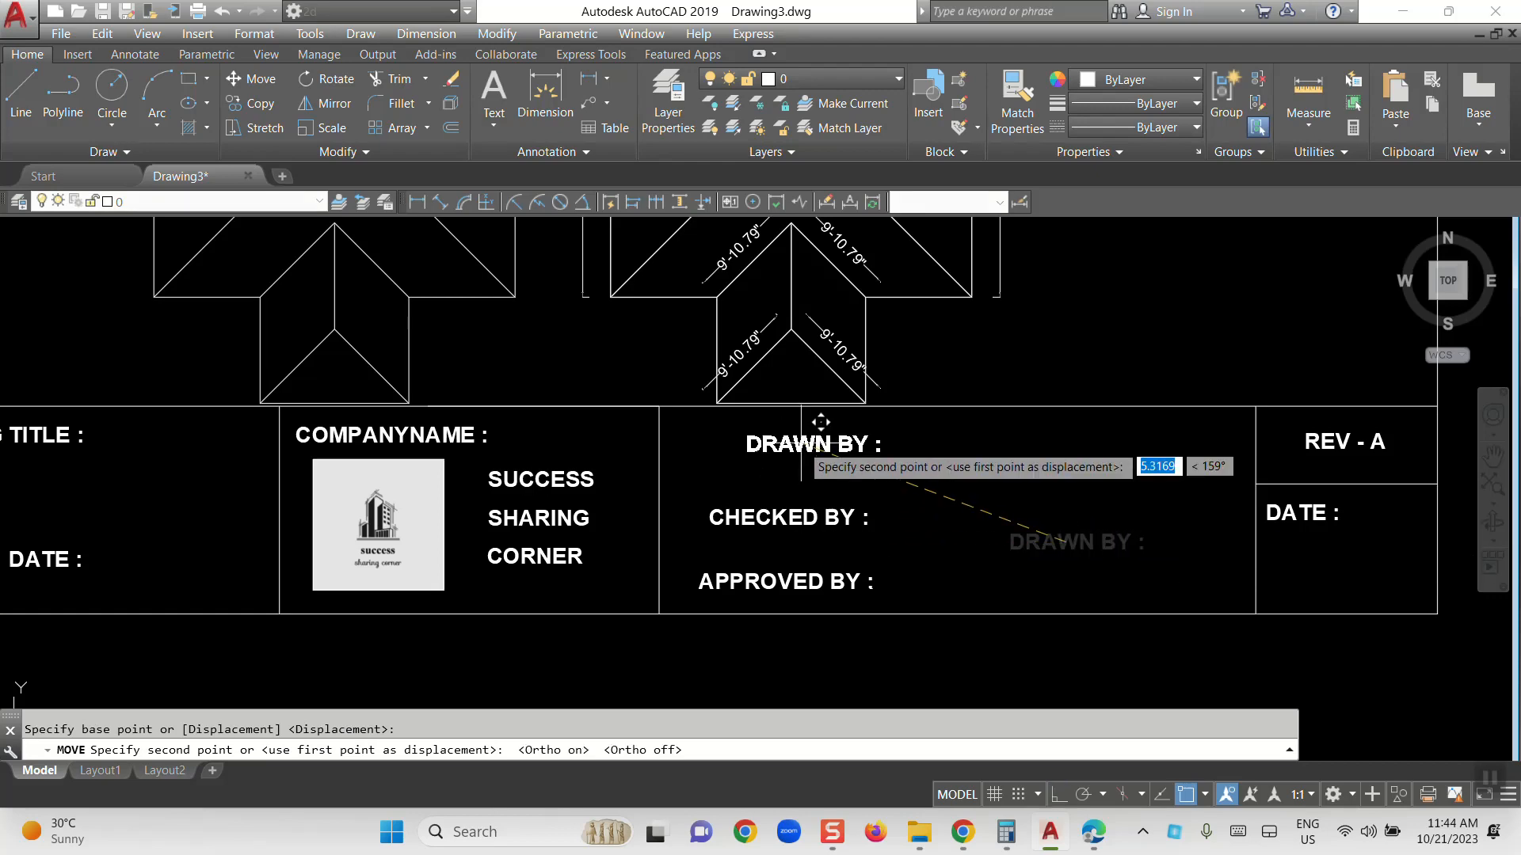
pyautogui.click(793, 451)
pyautogui.scroll(-4, 793, 450)
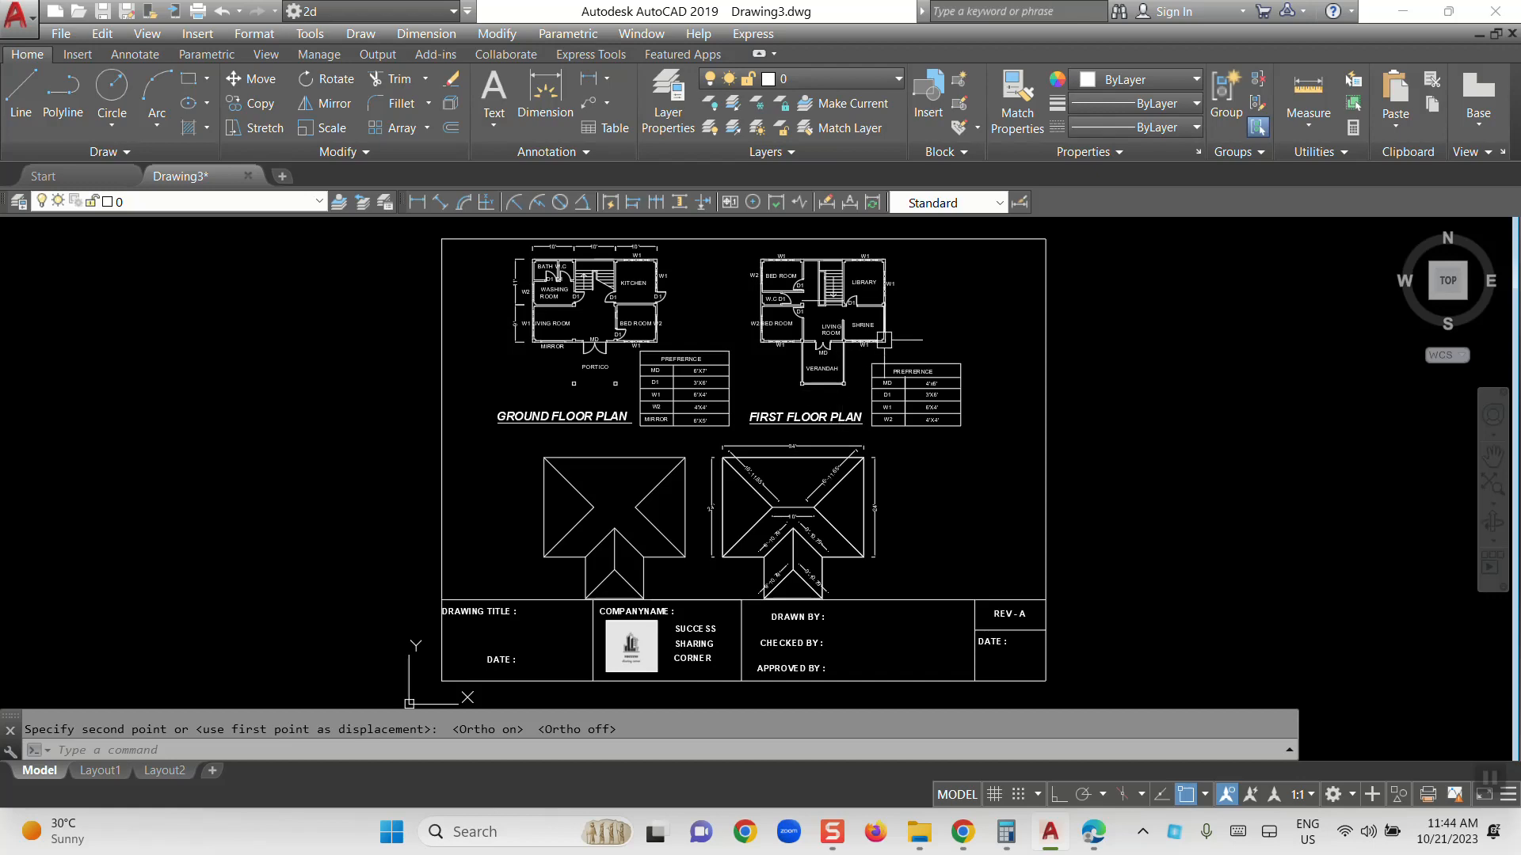
# Inspect the first floor plan up close and select the ground floor plan's upper wall lines to check the imported geometry
pyautogui.scroll(4, 839, 321)
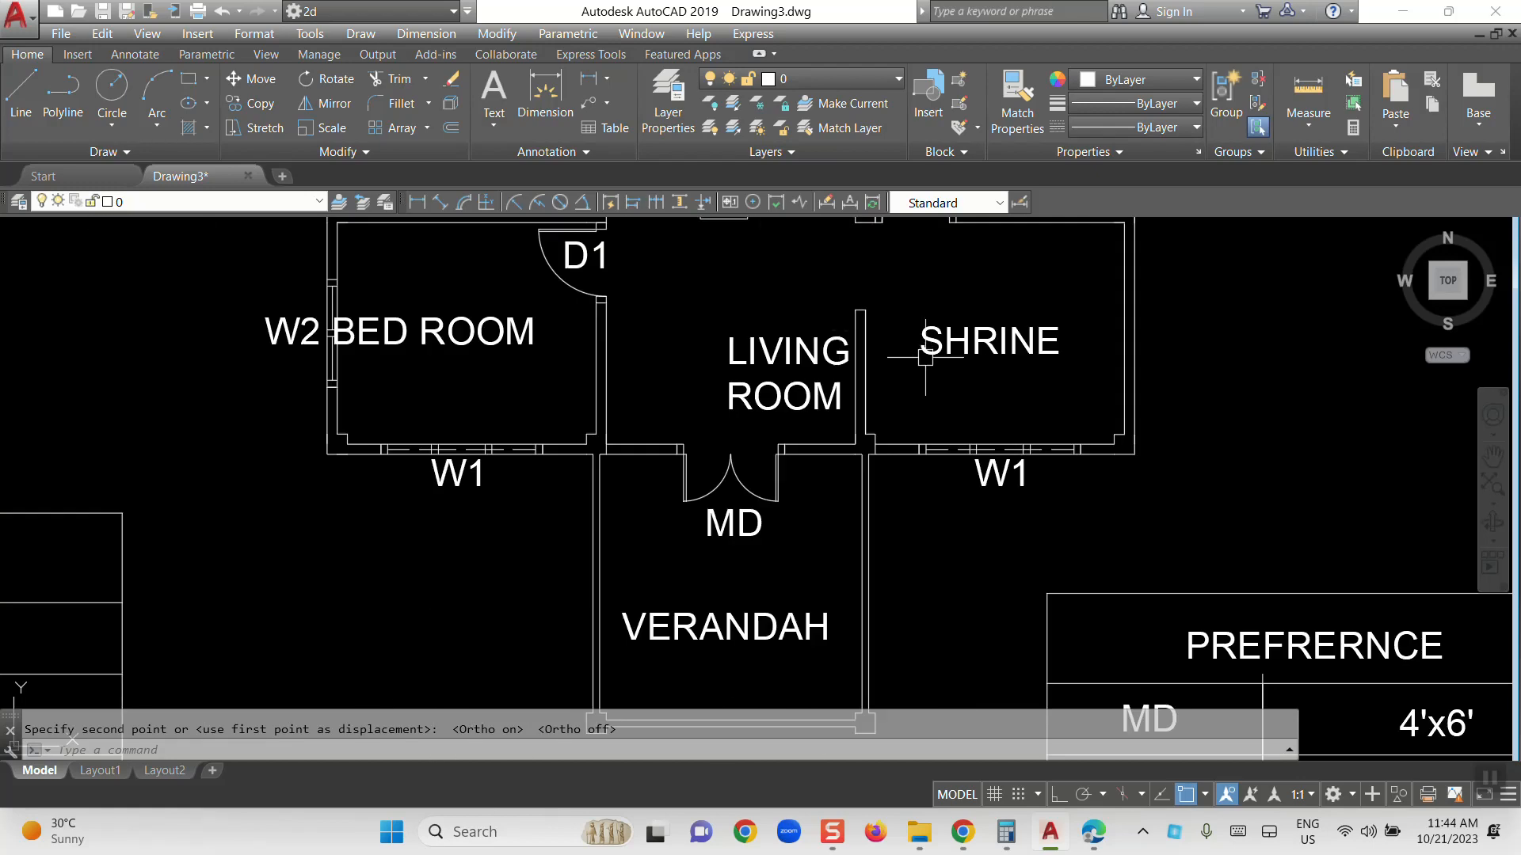
pyautogui.scroll(-1, 924, 363)
pyautogui.moveTo(937, 349); pyautogui.dragTo(869, 431, button='middle')
pyautogui.scroll(-1, 869, 431)
pyautogui.moveTo(909, 381); pyautogui.dragTo(878, 448, button='middle')
pyautogui.scroll(6, 708, 333)
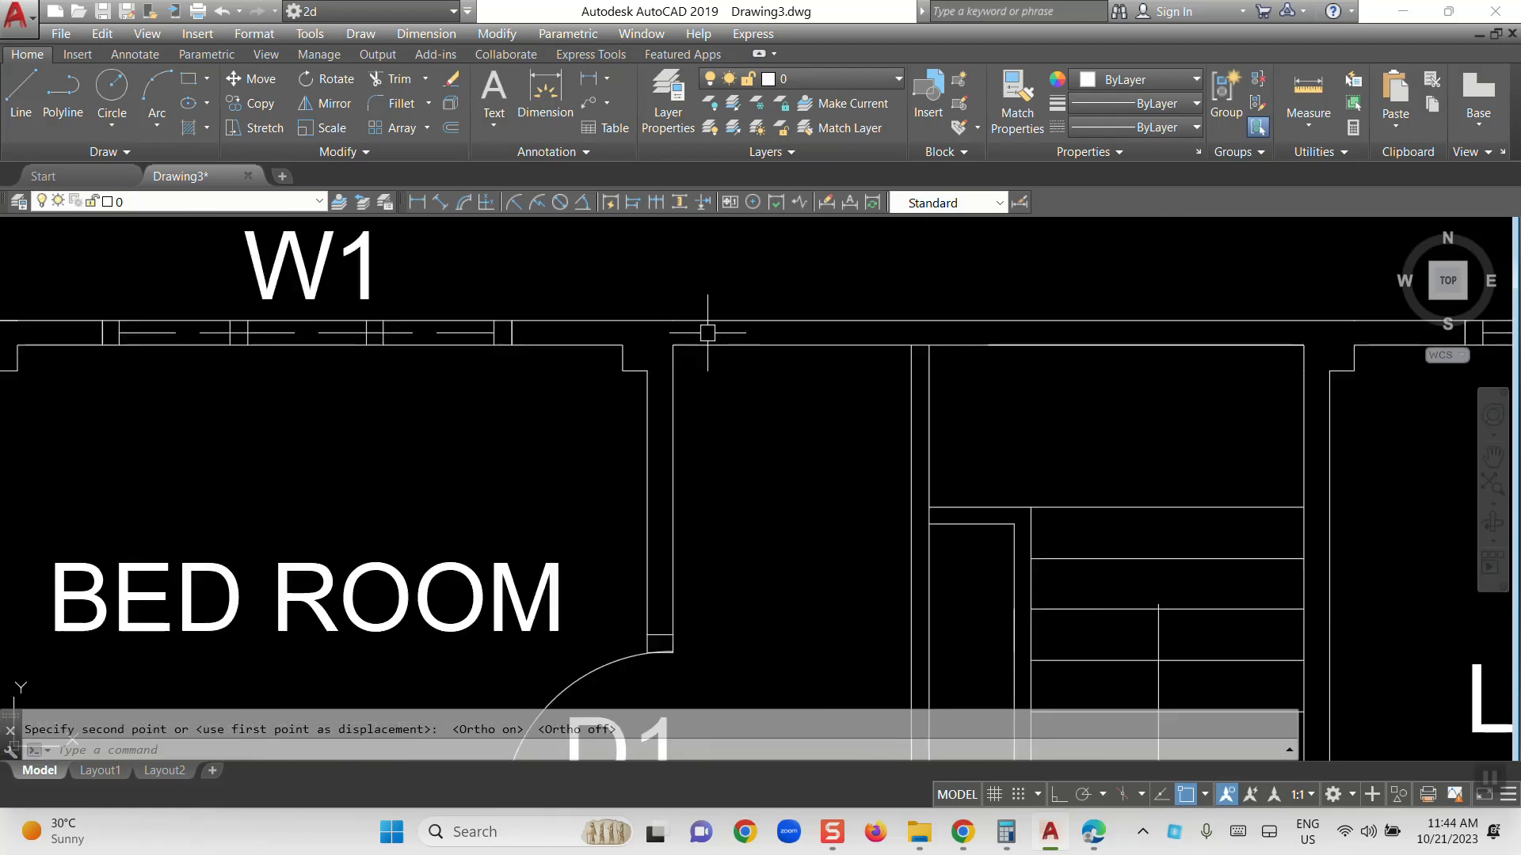
pyautogui.scroll(-6, 798, 344)
pyautogui.moveTo(190, 352)
pyautogui.mouseDown(button='middle')
pyautogui.moveTo(495, 360)
pyautogui.moveTo(421, 352)
pyautogui.mouseUp(button='middle')
pyautogui.scroll(6, 498, 343)
pyautogui.click(458, 316)
pyautogui.moveTo(552, 356); pyautogui.dragTo(229, 352, button='middle')
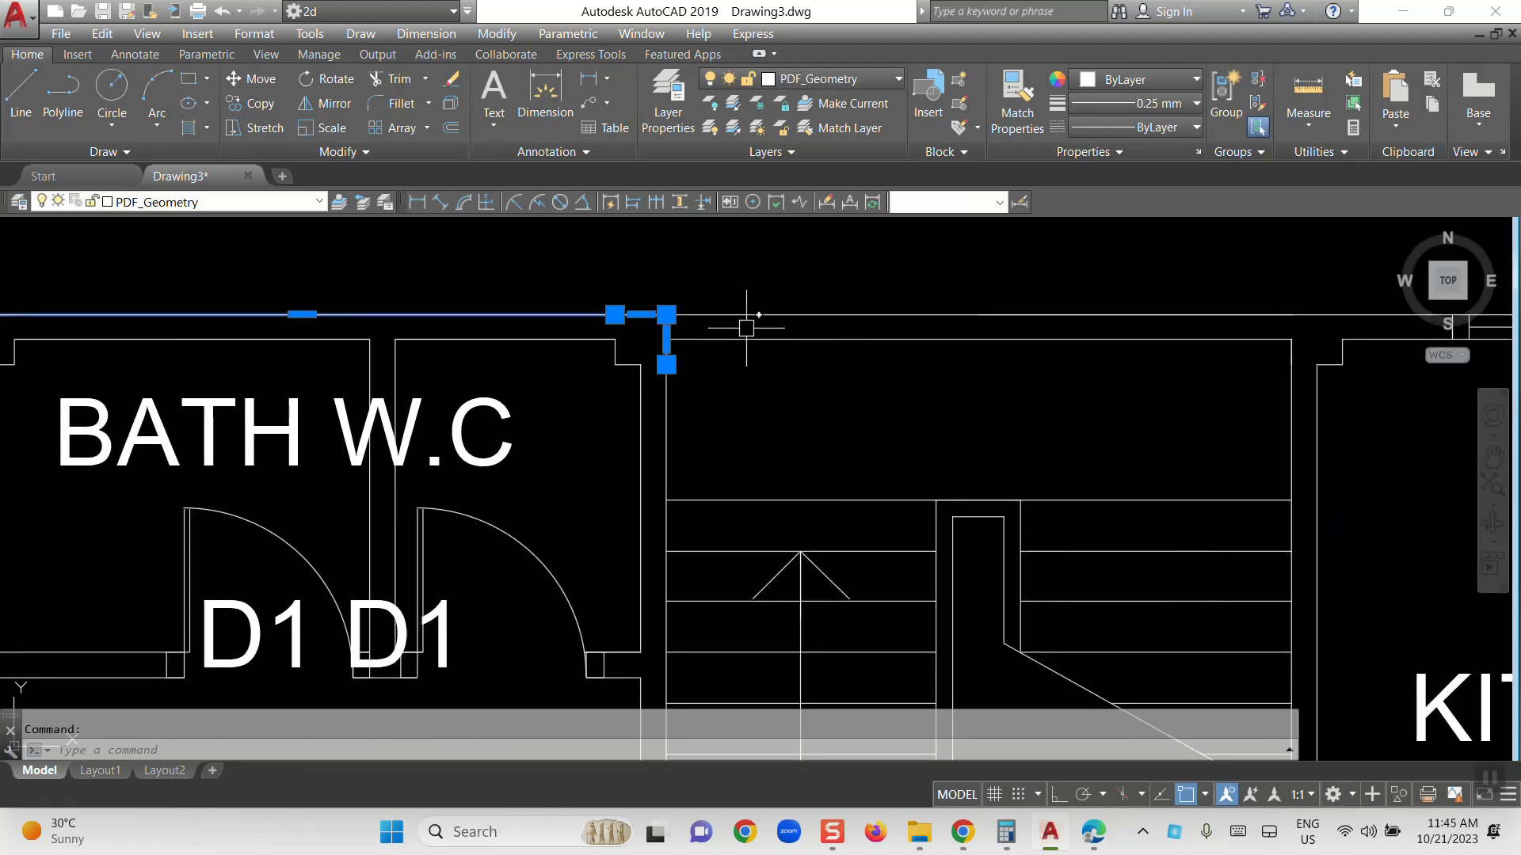
pyautogui.click(752, 316)
pyautogui.scroll(-6, 753, 316)
pyautogui.moveTo(871, 340); pyautogui.dragTo(647, 346, button='middle')
pyautogui.press('Escape')
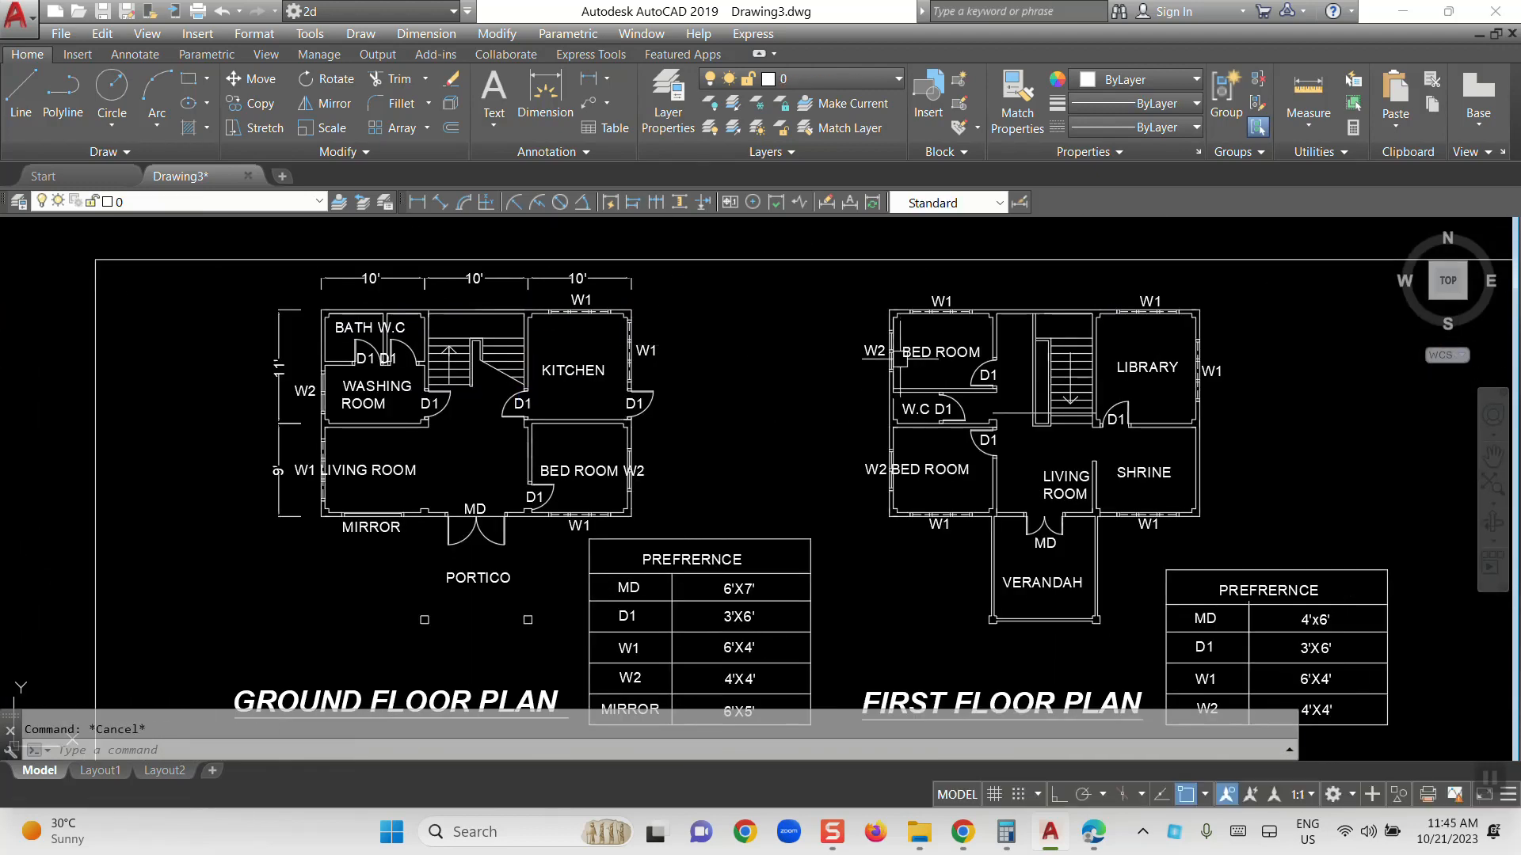
# Trace a rectangle over the sheet border from corner to opposite corner, and erase it again
pyautogui.scroll(-2, 789, 351)
pyautogui.scroll(-2, 753, 444)
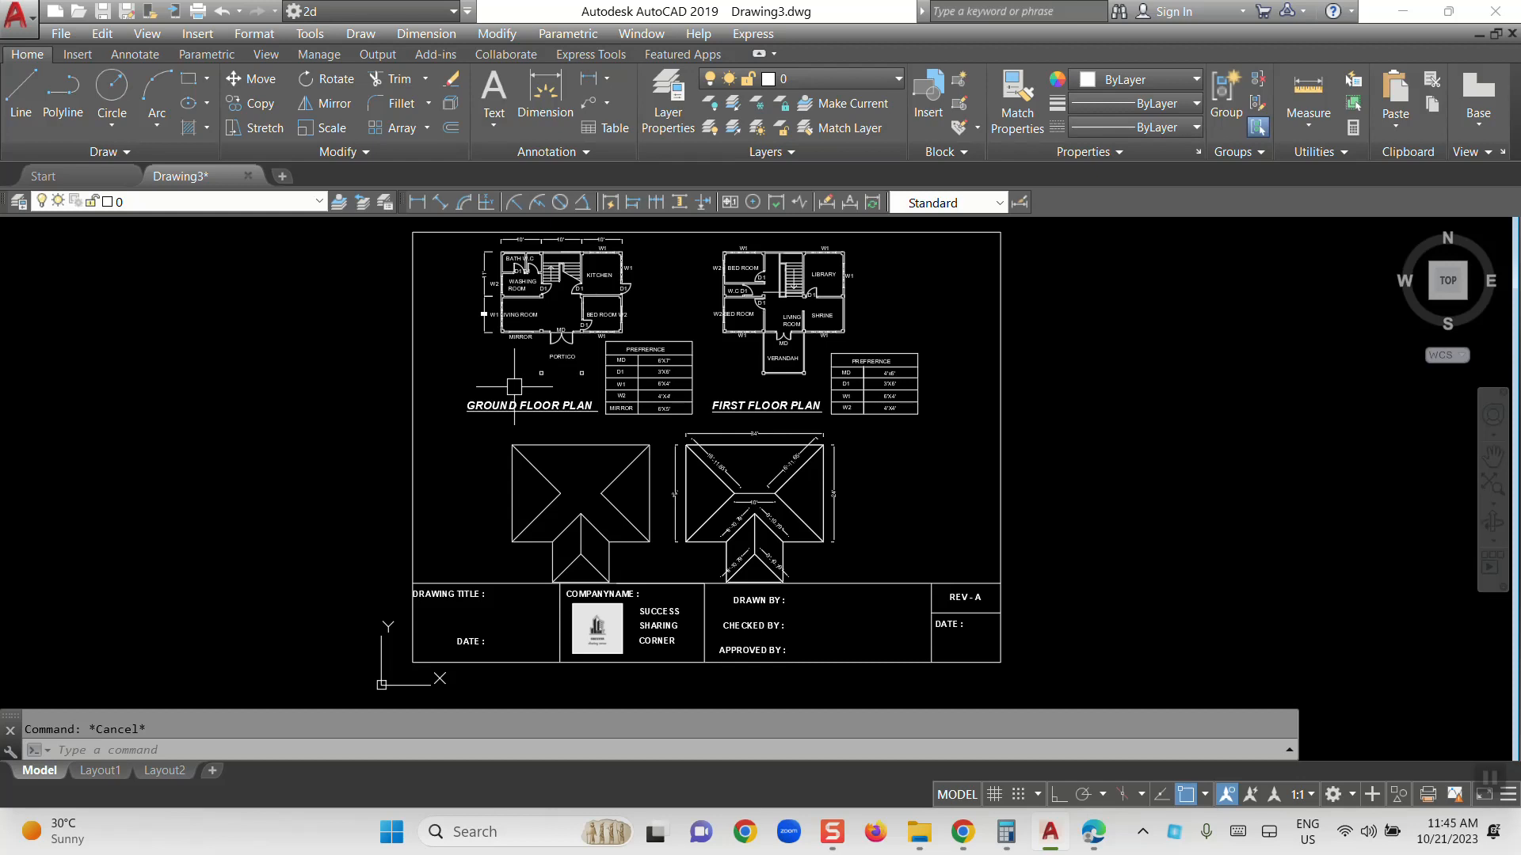
pyautogui.write('REC')
pyautogui.press('Return')
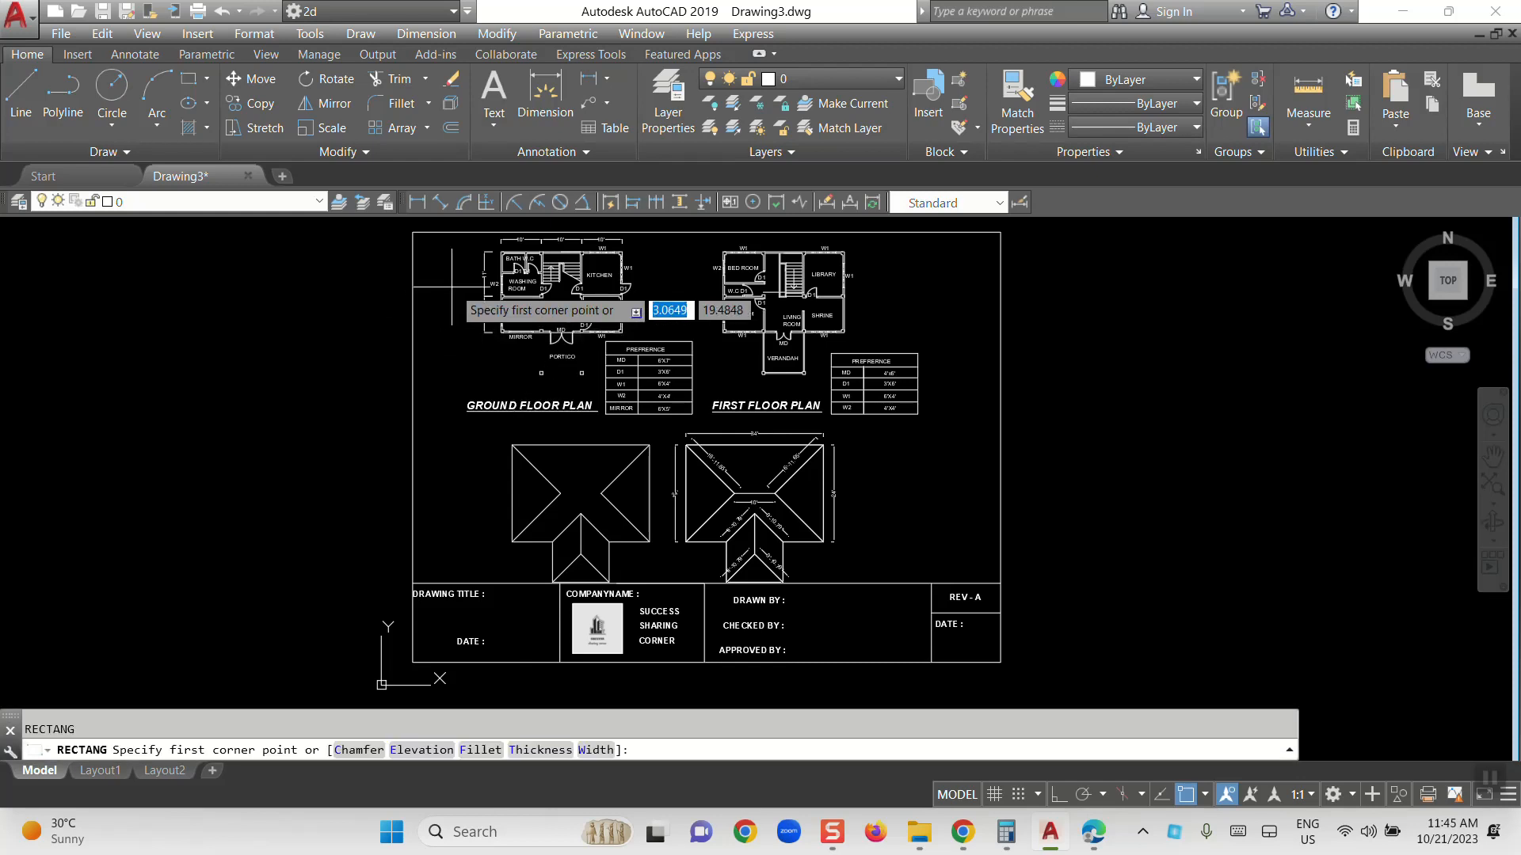
pyautogui.click(412, 232)
pyautogui.click(999, 663)
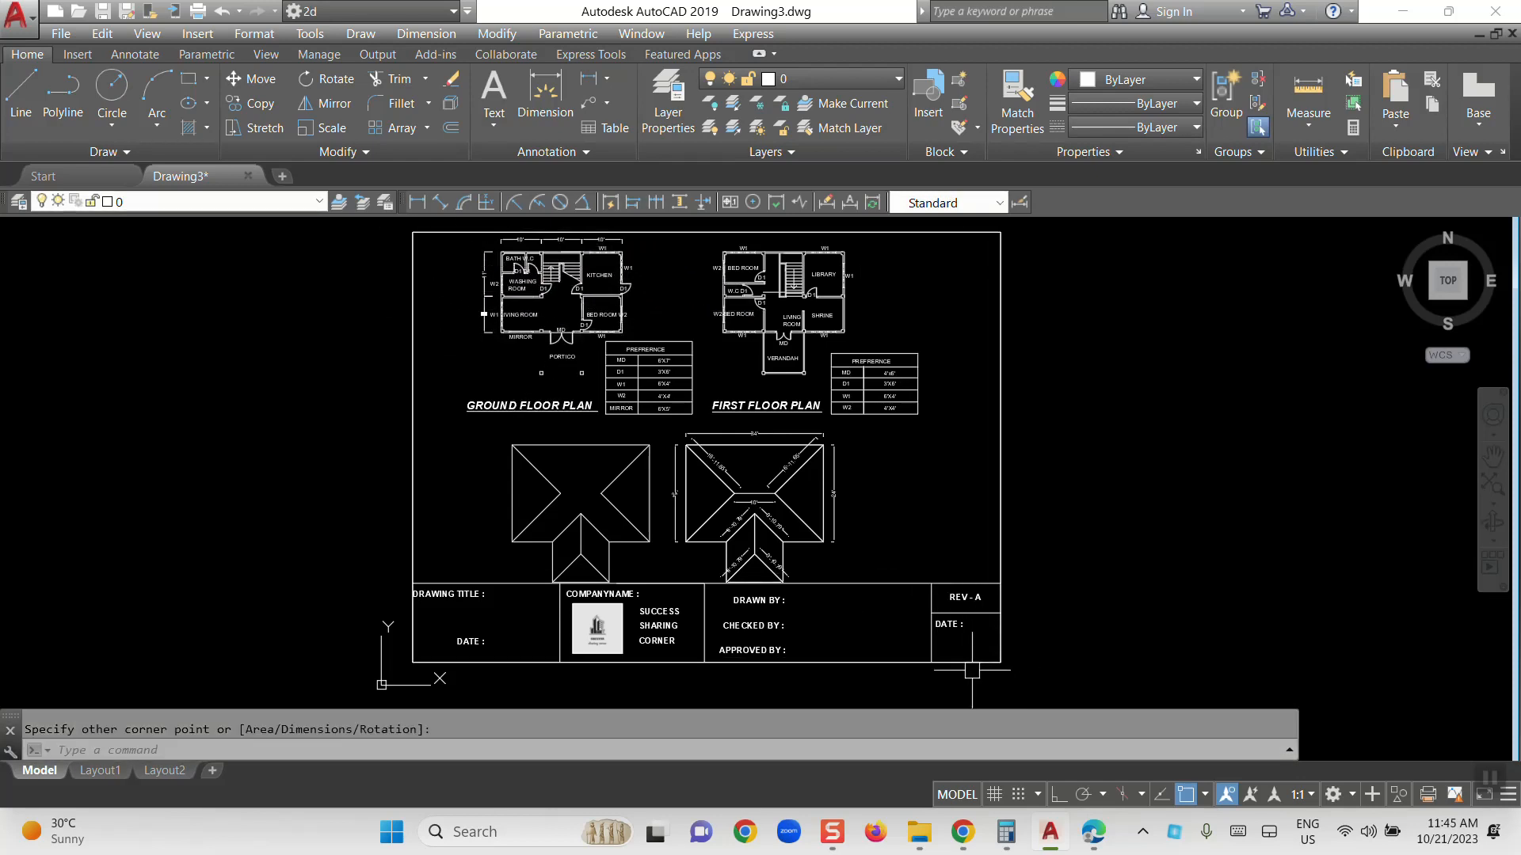
pyautogui.click(1000, 663)
pyautogui.click(884, 664)
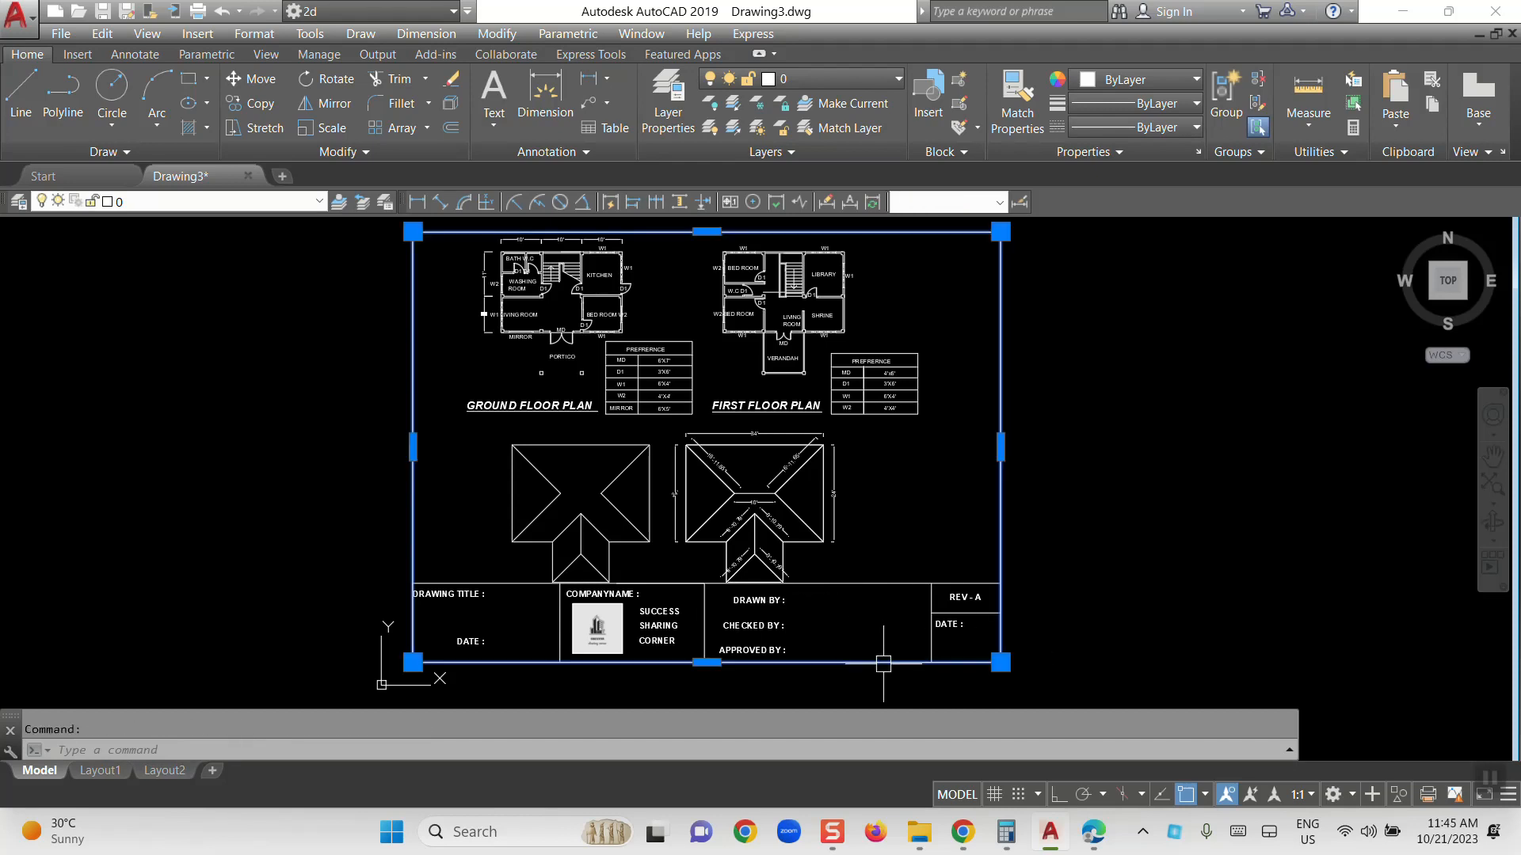
pyautogui.press('Return')
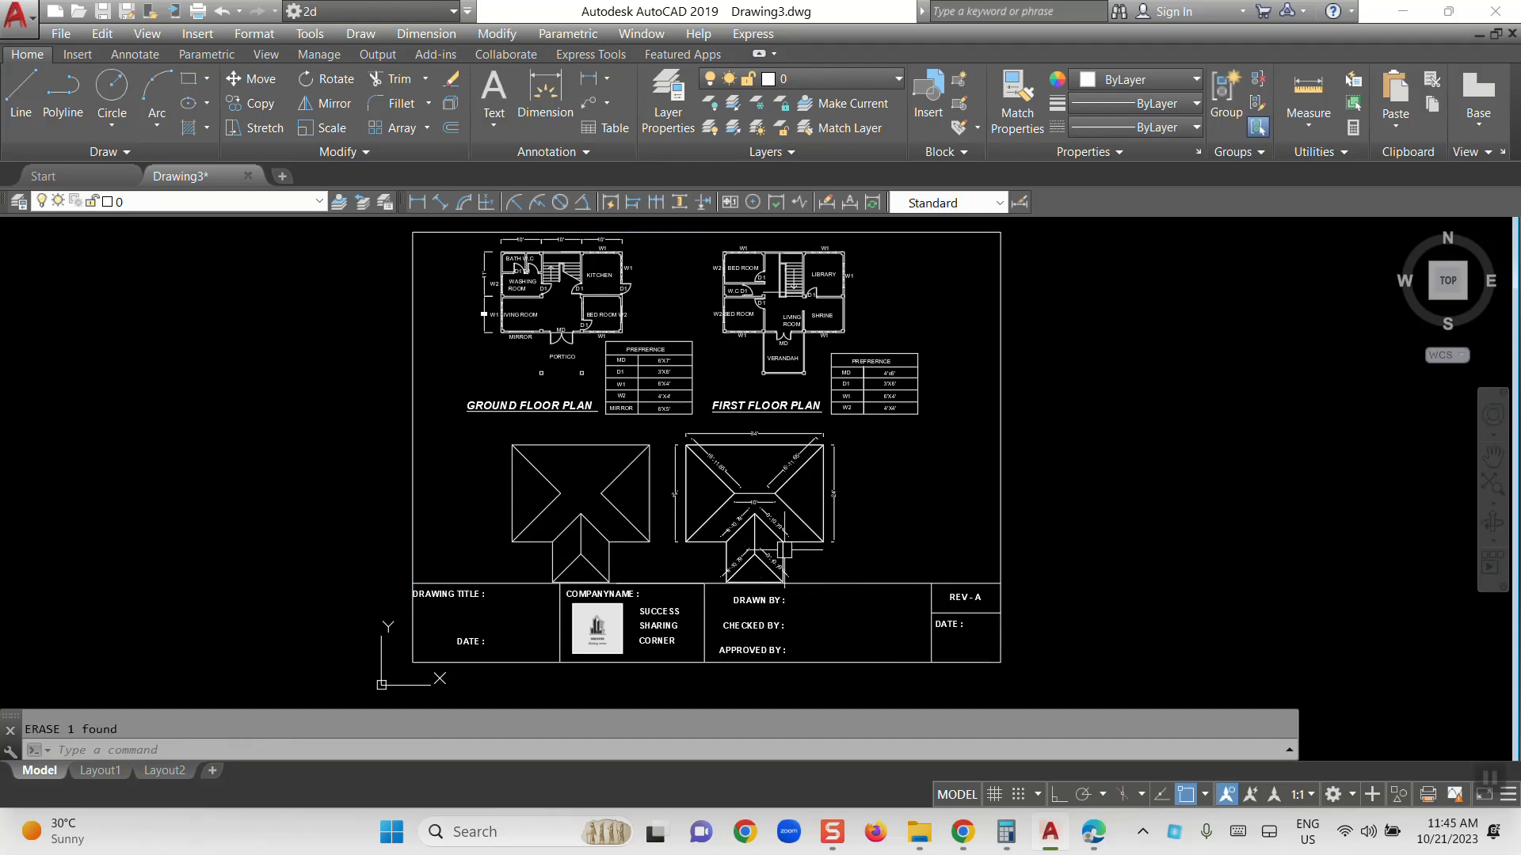
# Copy the entire drawing sheet with its title block horizontally about 56 units to the right, with Ortho on
pyautogui.write('CO')
pyautogui.scroll(-4, 787, 552)
pyautogui.press('Return')
pyautogui.click(496, 390)
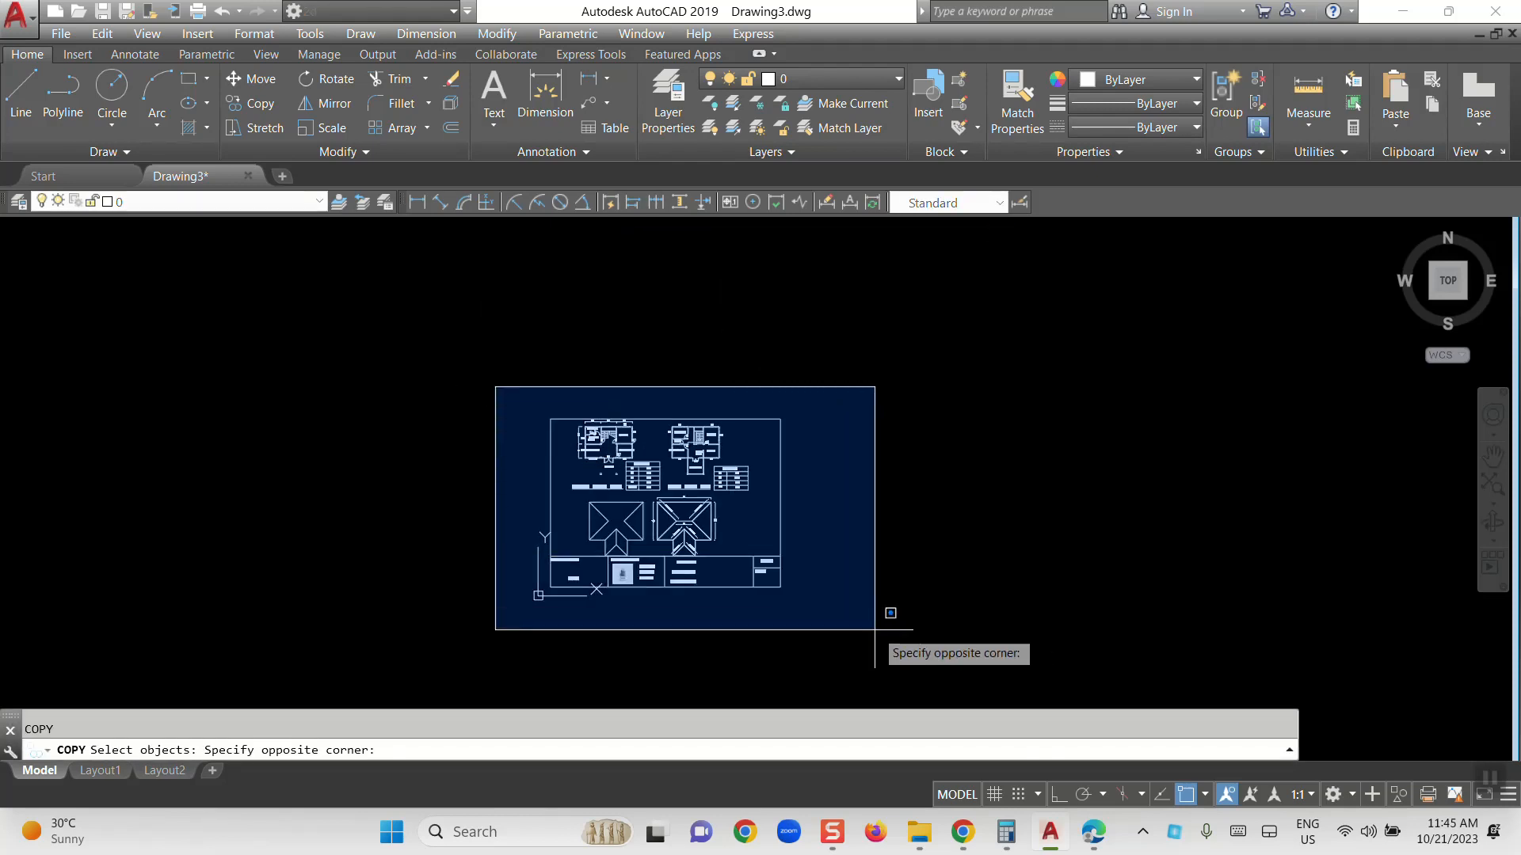
pyautogui.click(879, 648)
pyautogui.press('Return')
pyautogui.click(628, 635)
pyautogui.moveTo(879, 634); pyautogui.dragTo(603, 604, button='middle')
pyautogui.press('F8')
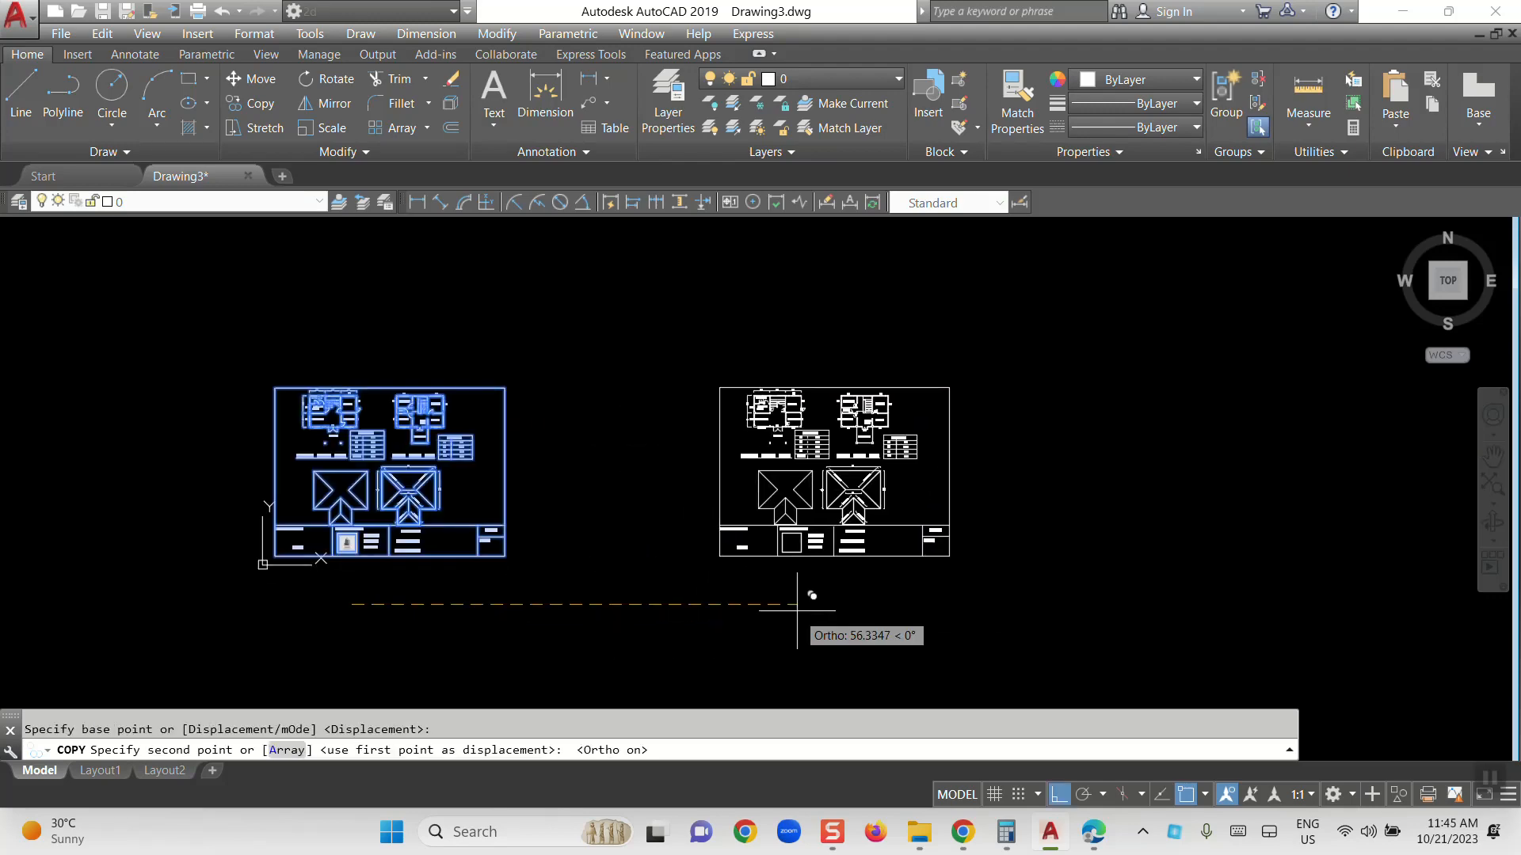
pyautogui.press('Return')
# Erase both floor plans, the preference tables, the plan titles and most of the roof plans from the copied sheet
pyautogui.scroll(5, 911, 474)
pyautogui.click(959, 576)
pyautogui.scroll(-2, 892, 529)
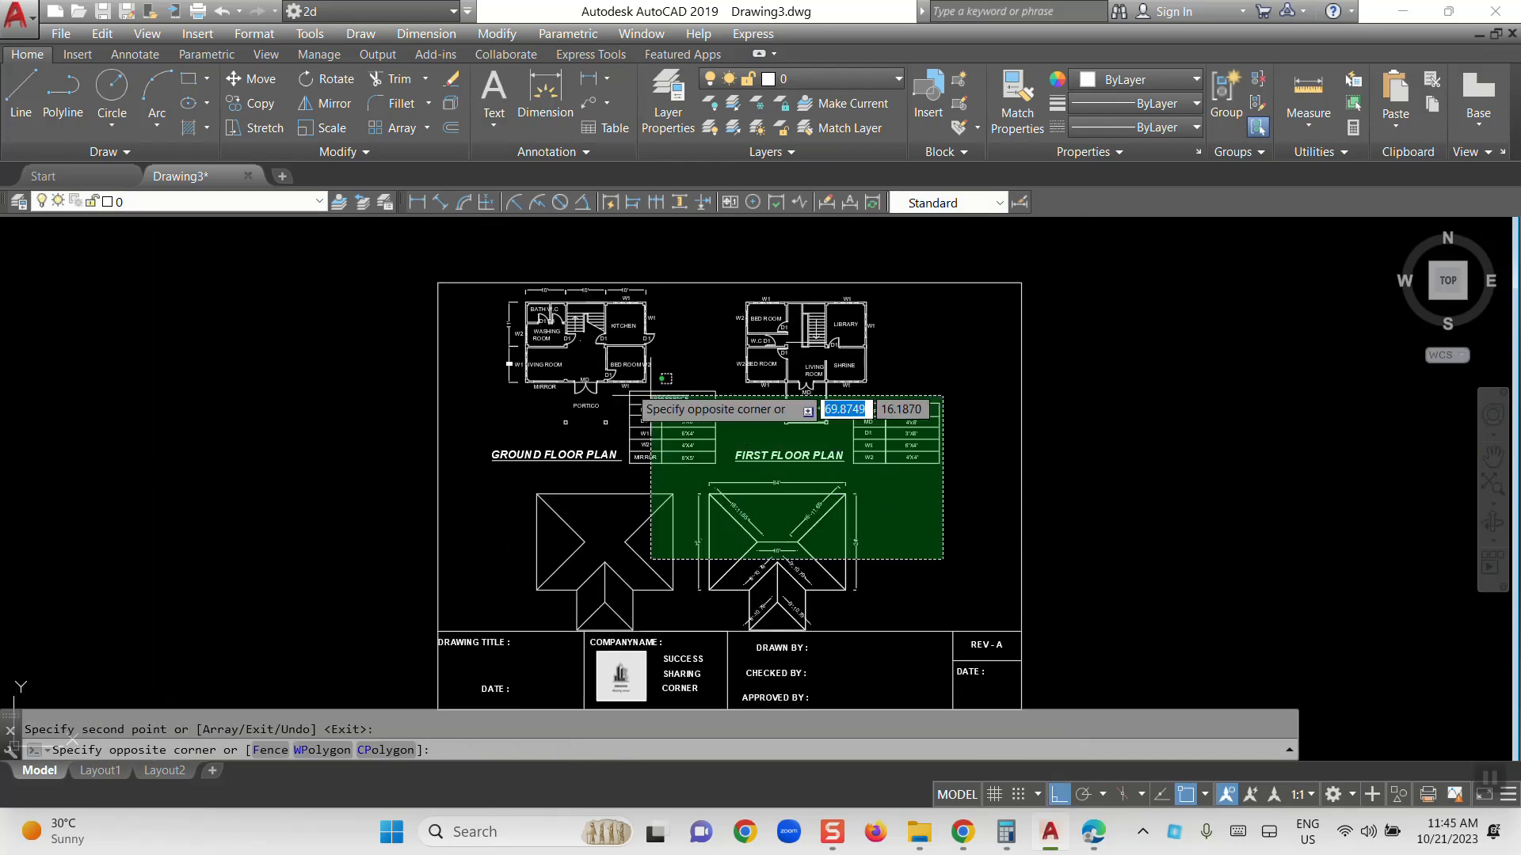
pyautogui.click(521, 338)
pyautogui.press('Return')
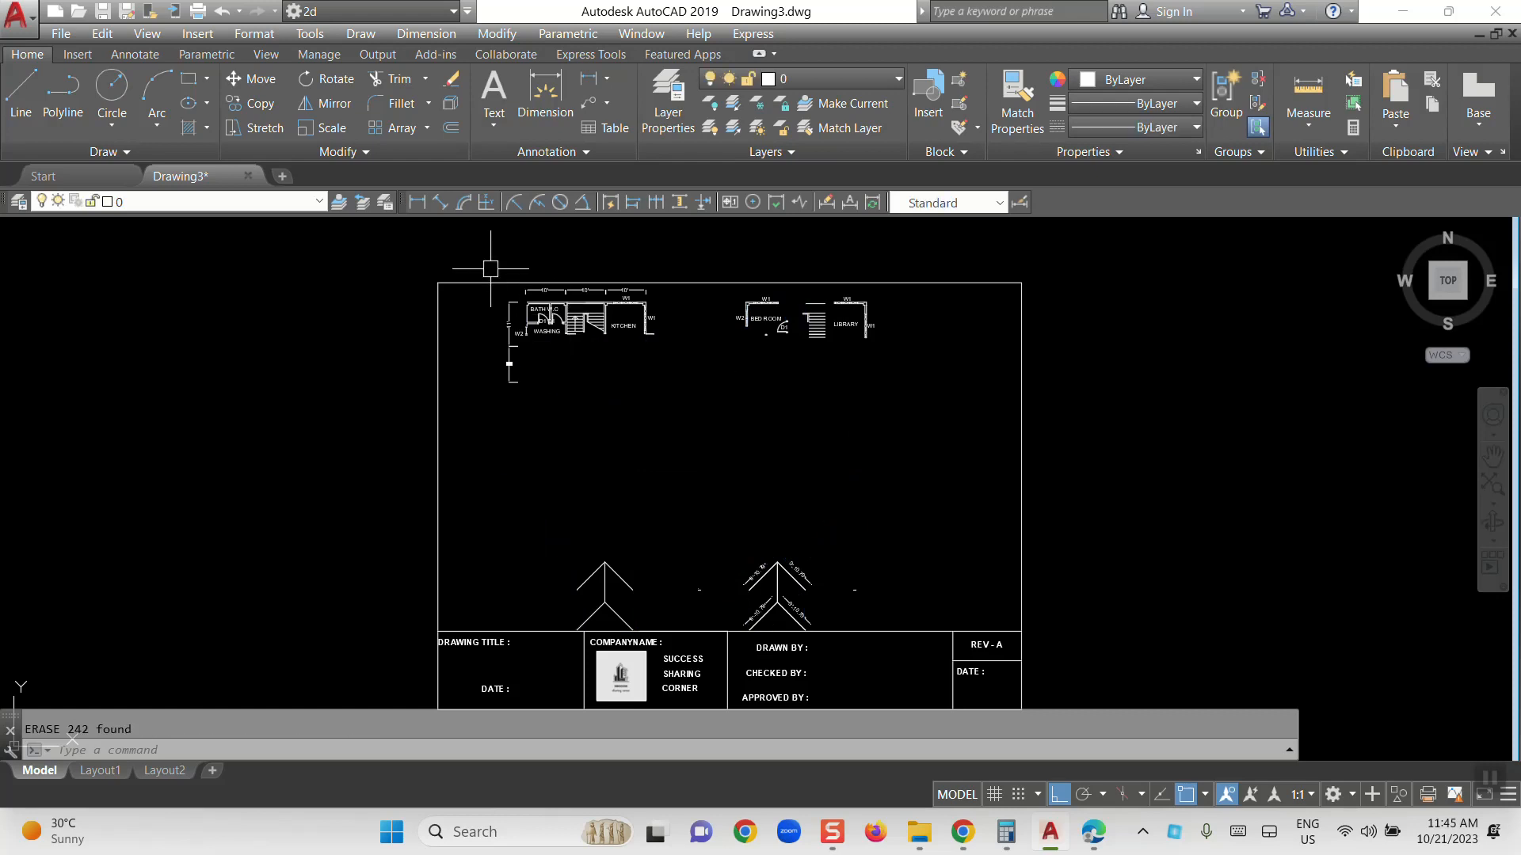
pyautogui.click(478, 254)
pyautogui.click(1052, 476)
pyautogui.press('Delete')
# Erase the leftover roof lines and dimensions above the copied title block, leaving only the border and title block
pyautogui.click(551, 496)
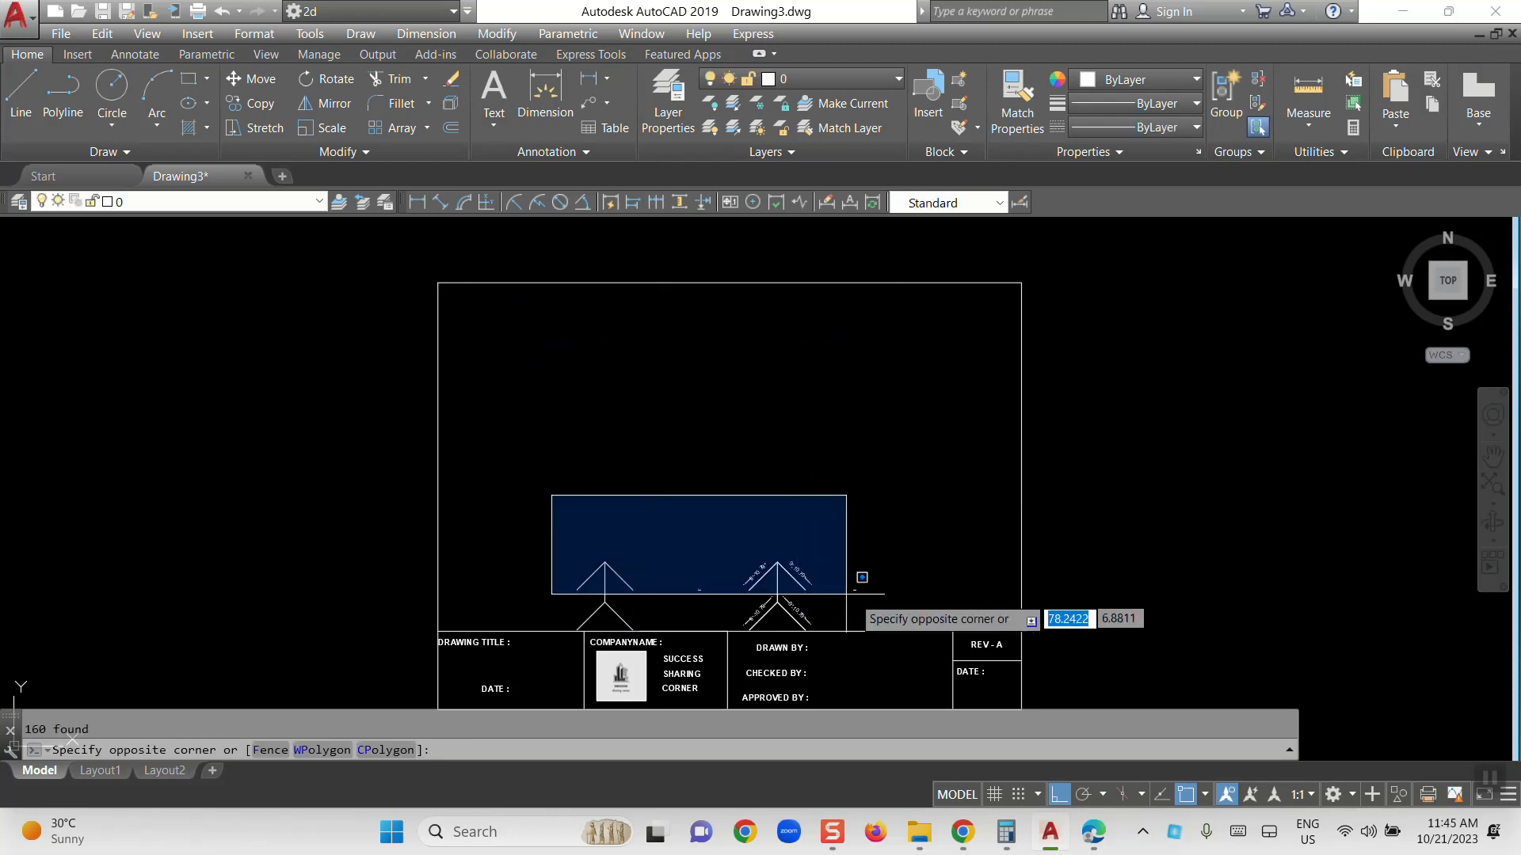
pyautogui.click(903, 604)
pyautogui.click(909, 609)
pyautogui.click(584, 594)
pyautogui.press('Delete')
pyautogui.moveTo(746, 644); pyautogui.dragTo(737, 559, button='middle')
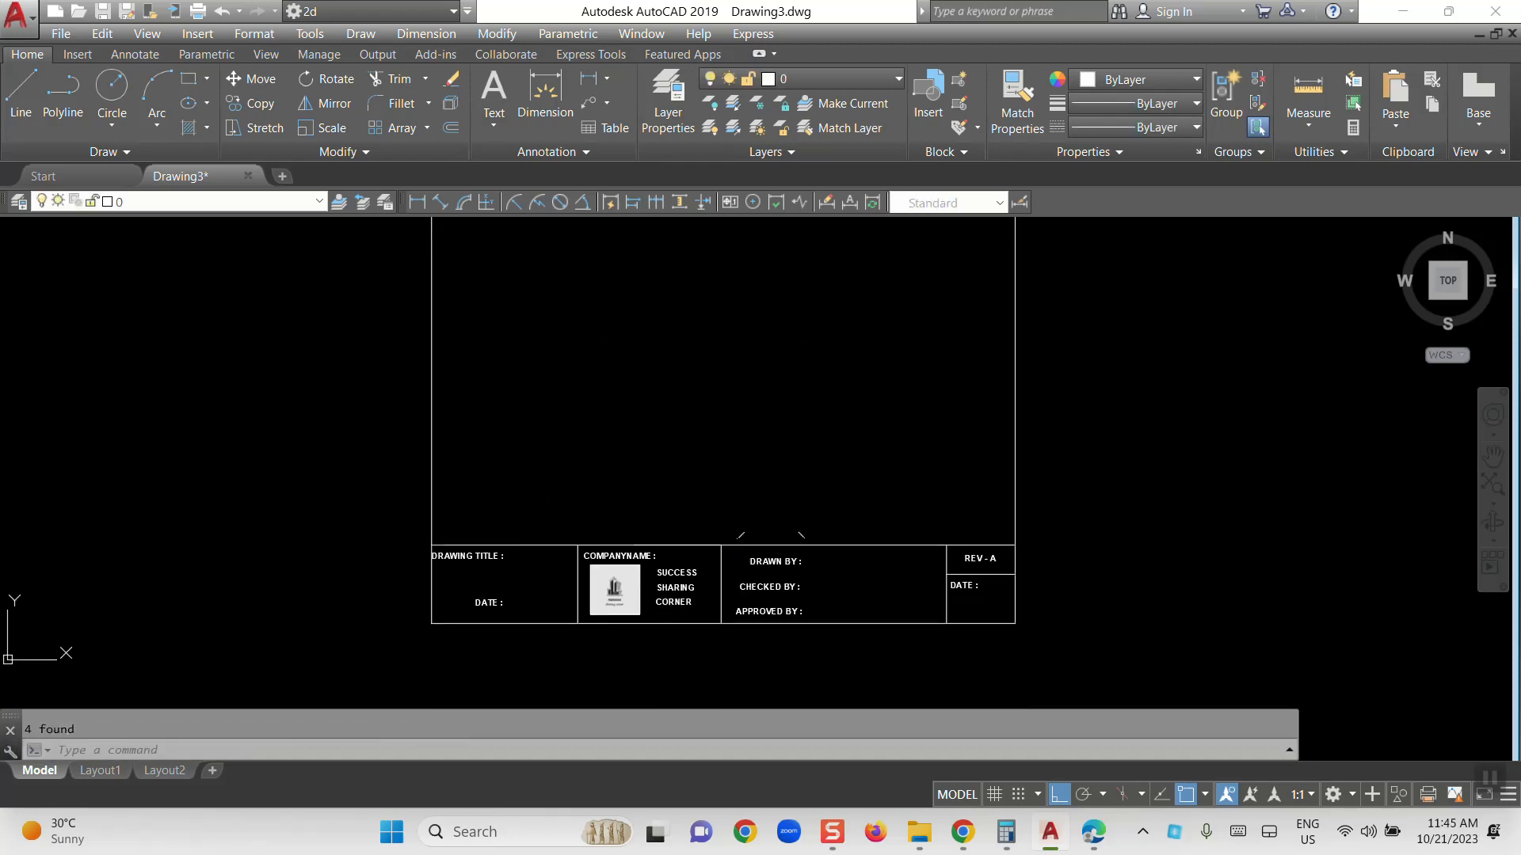
pyautogui.scroll(5, 737, 559)
pyautogui.click(961, 511)
pyautogui.click(729, 490)
pyautogui.press('Delete')
pyautogui.scroll(-5, 801, 428)
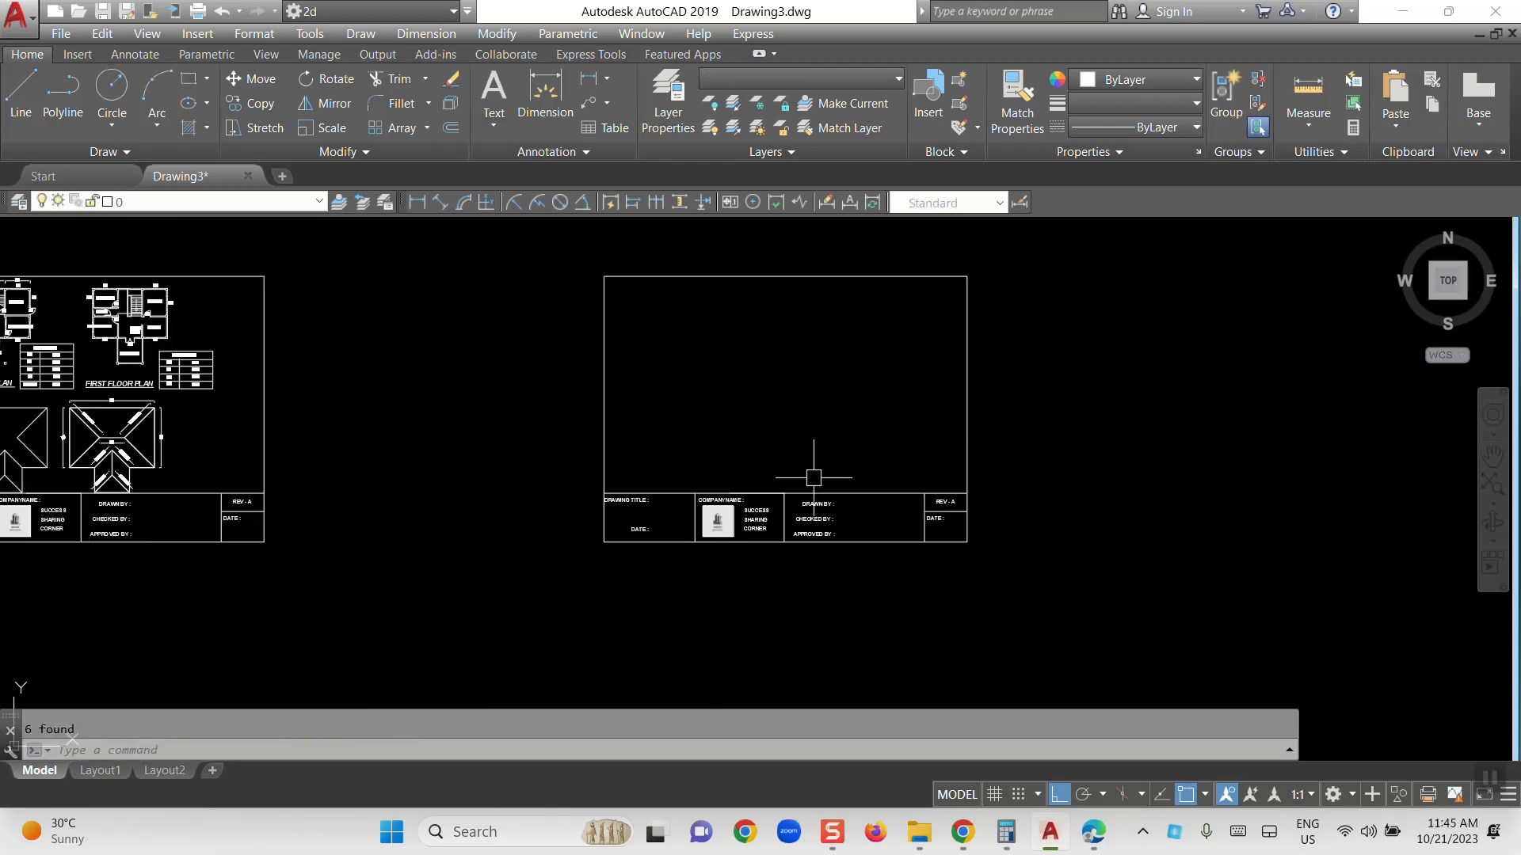
# Convert the emptied border and title block into a block named TITLEB, with its base point at the frame's lower-left corner
pyautogui.moveTo(808, 476); pyautogui.dragTo(781, 526, button='middle')
pyautogui.click(527, 276)
pyautogui.click(1017, 620)
pyautogui.write('B')
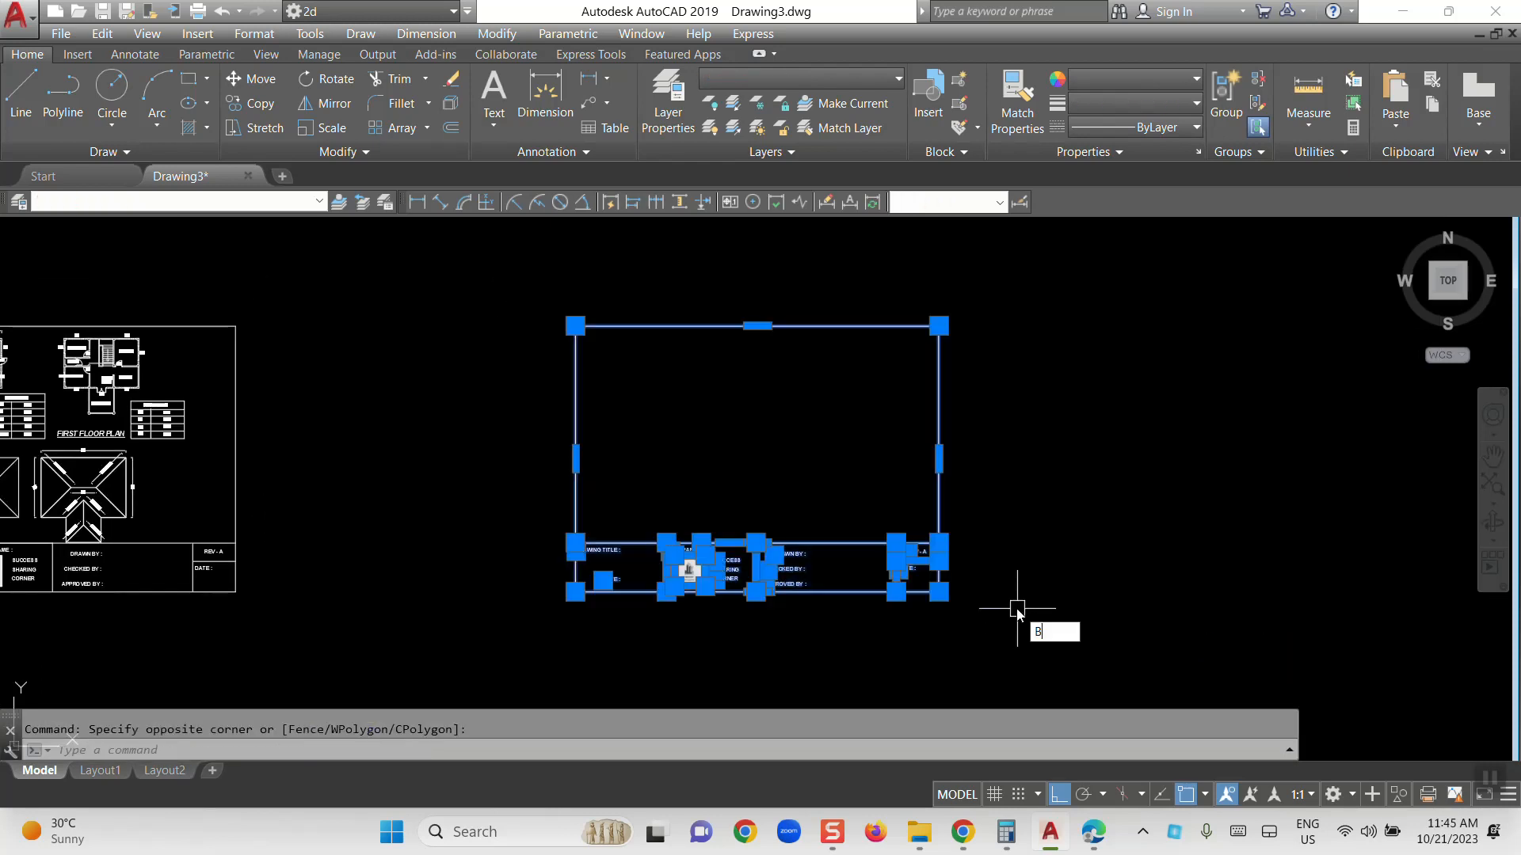
pyautogui.press('Return')
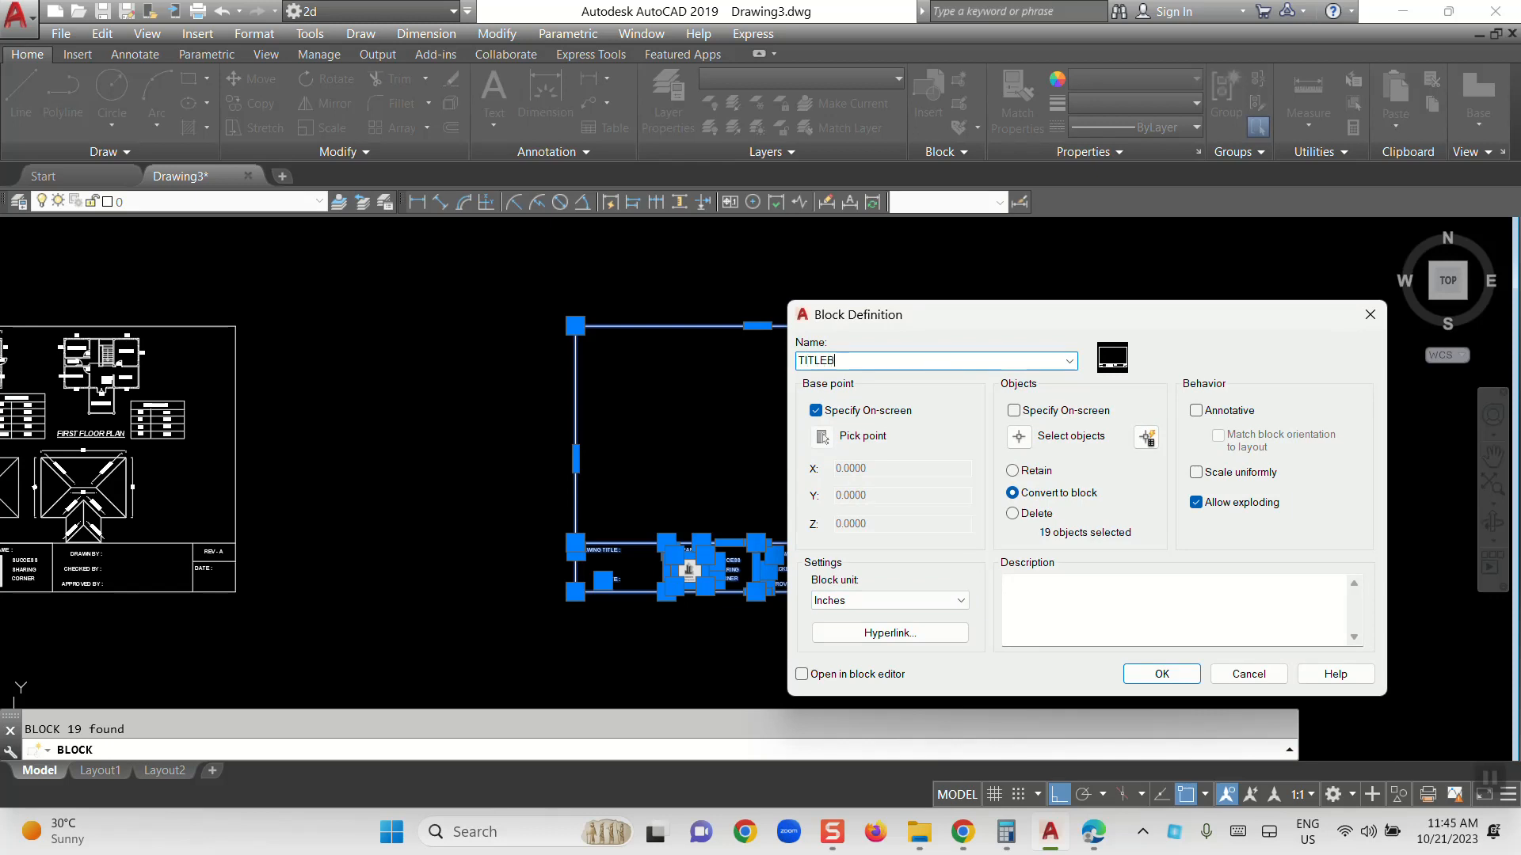
pyautogui.press('Return')
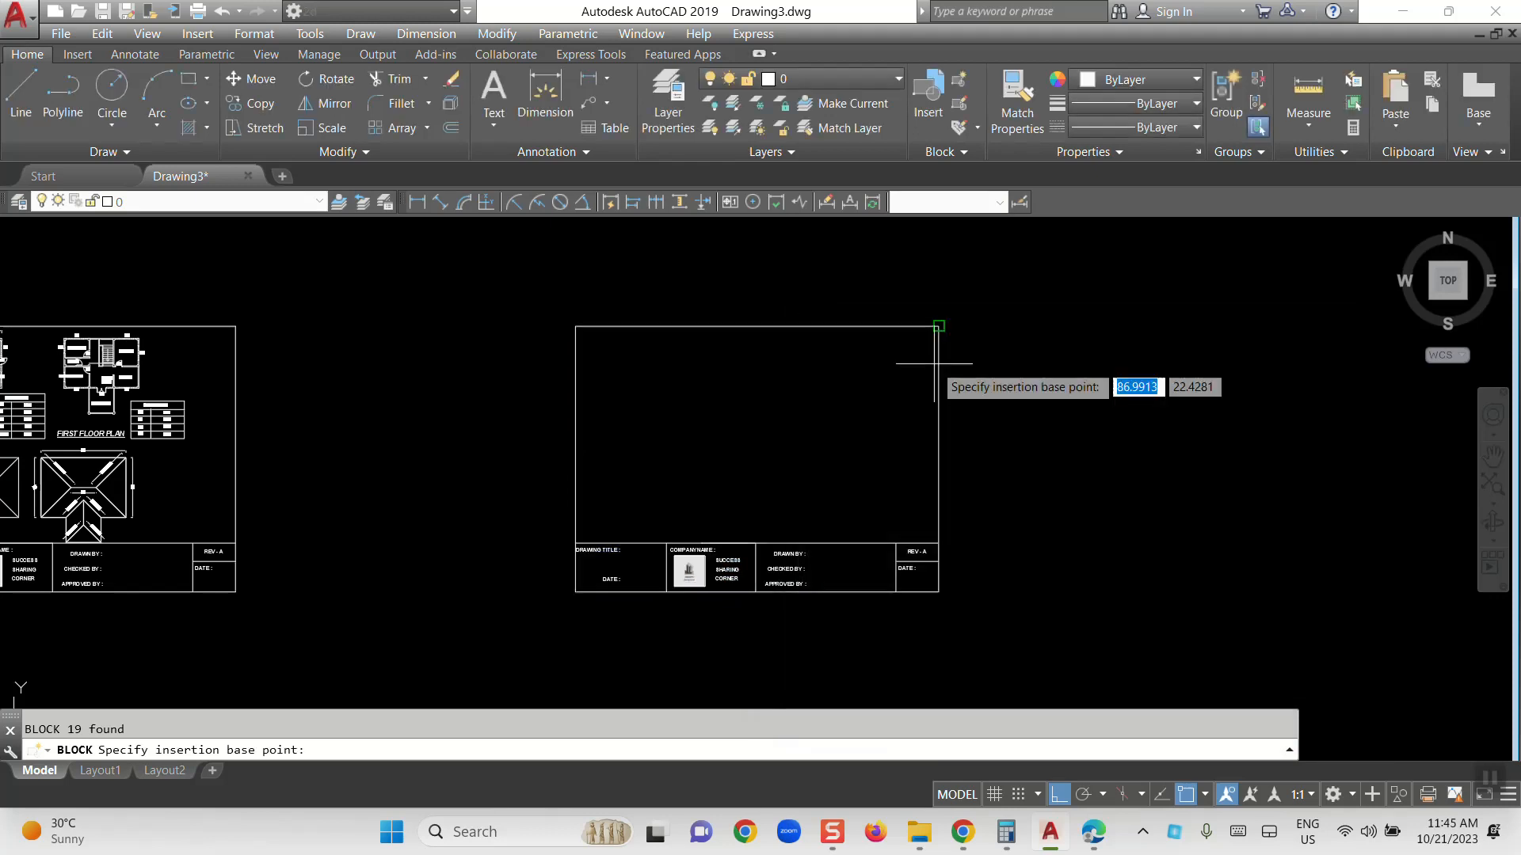
pyautogui.click(575, 593)
pyautogui.click(766, 541)
pyautogui.moveTo(845, 557); pyautogui.dragTo(770, 451, button='middle')
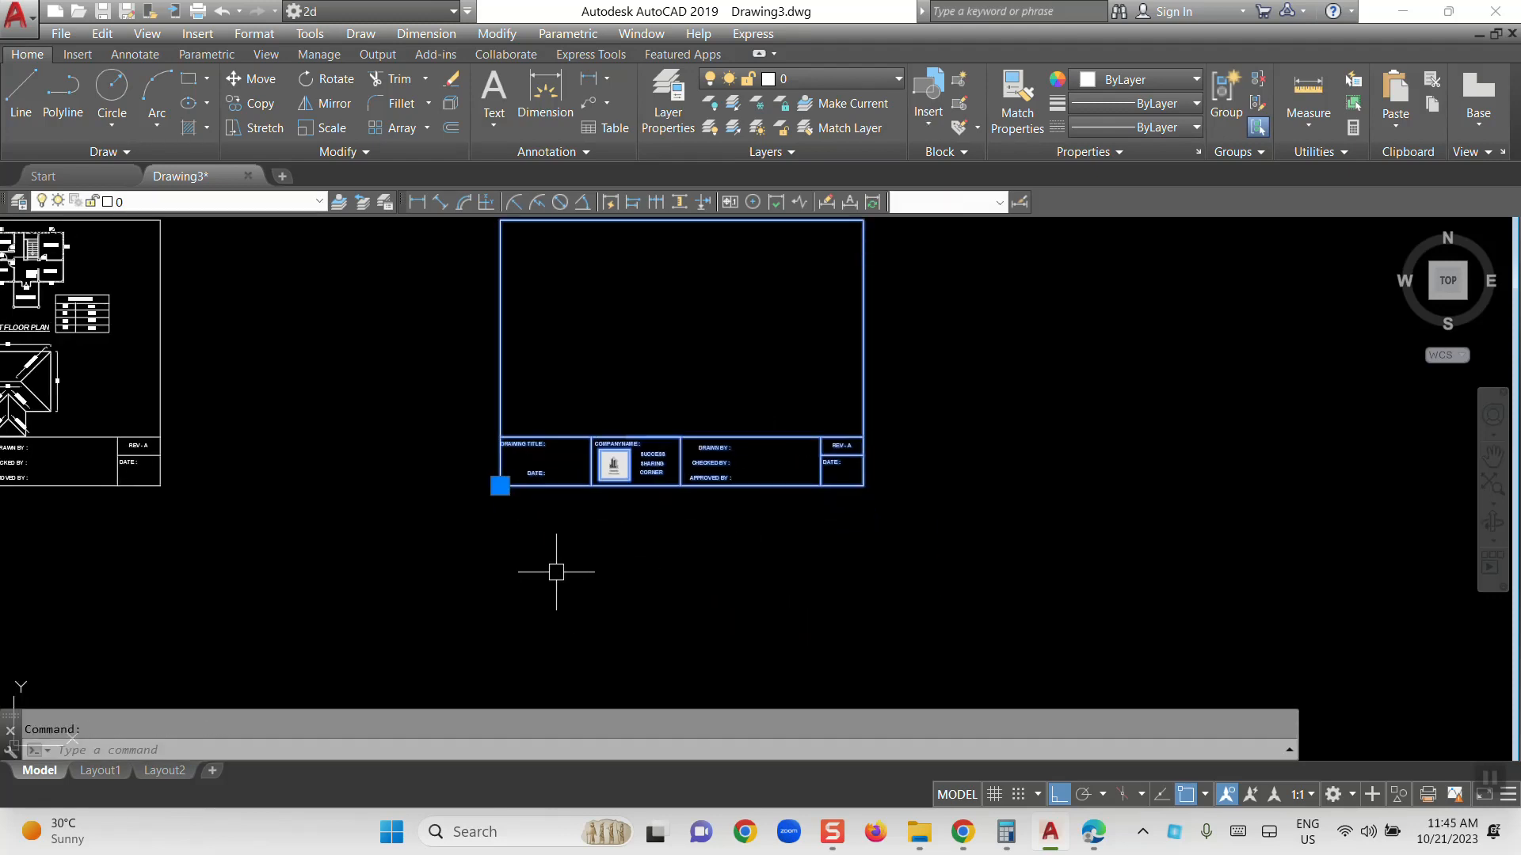
pyautogui.press('Escape')
# Copy the title block to the clipboard and paste it into Layout1 at the printable area's lower-left corner, leaving the page setup unchanged
pyautogui.moveTo(726, 499); pyautogui.dragTo(729, 554, button='middle')
pyautogui.click(750, 543)
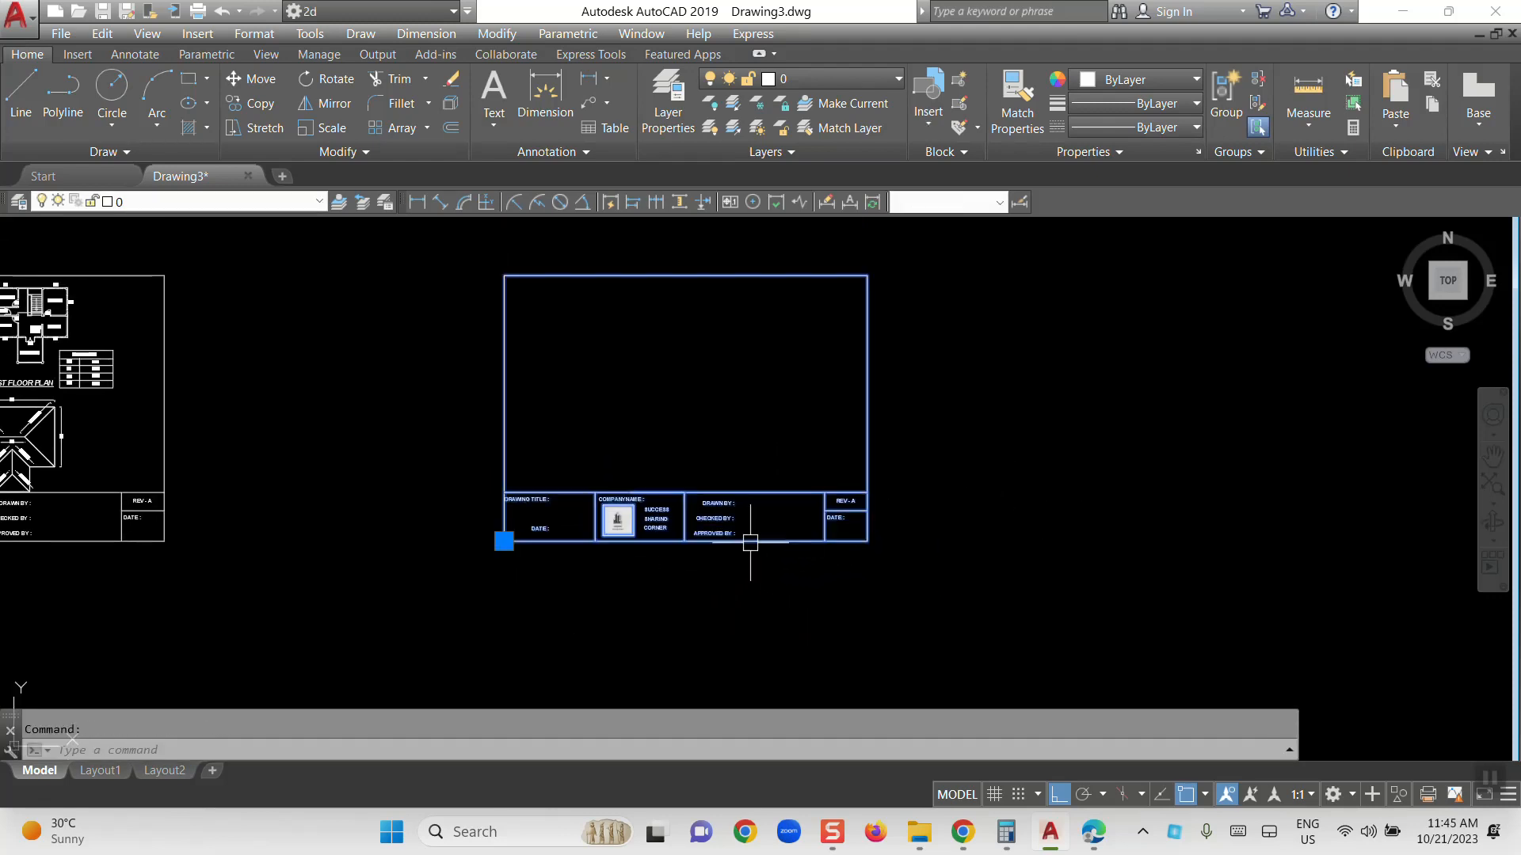
pyautogui.hotkey('ctrl', 'c')
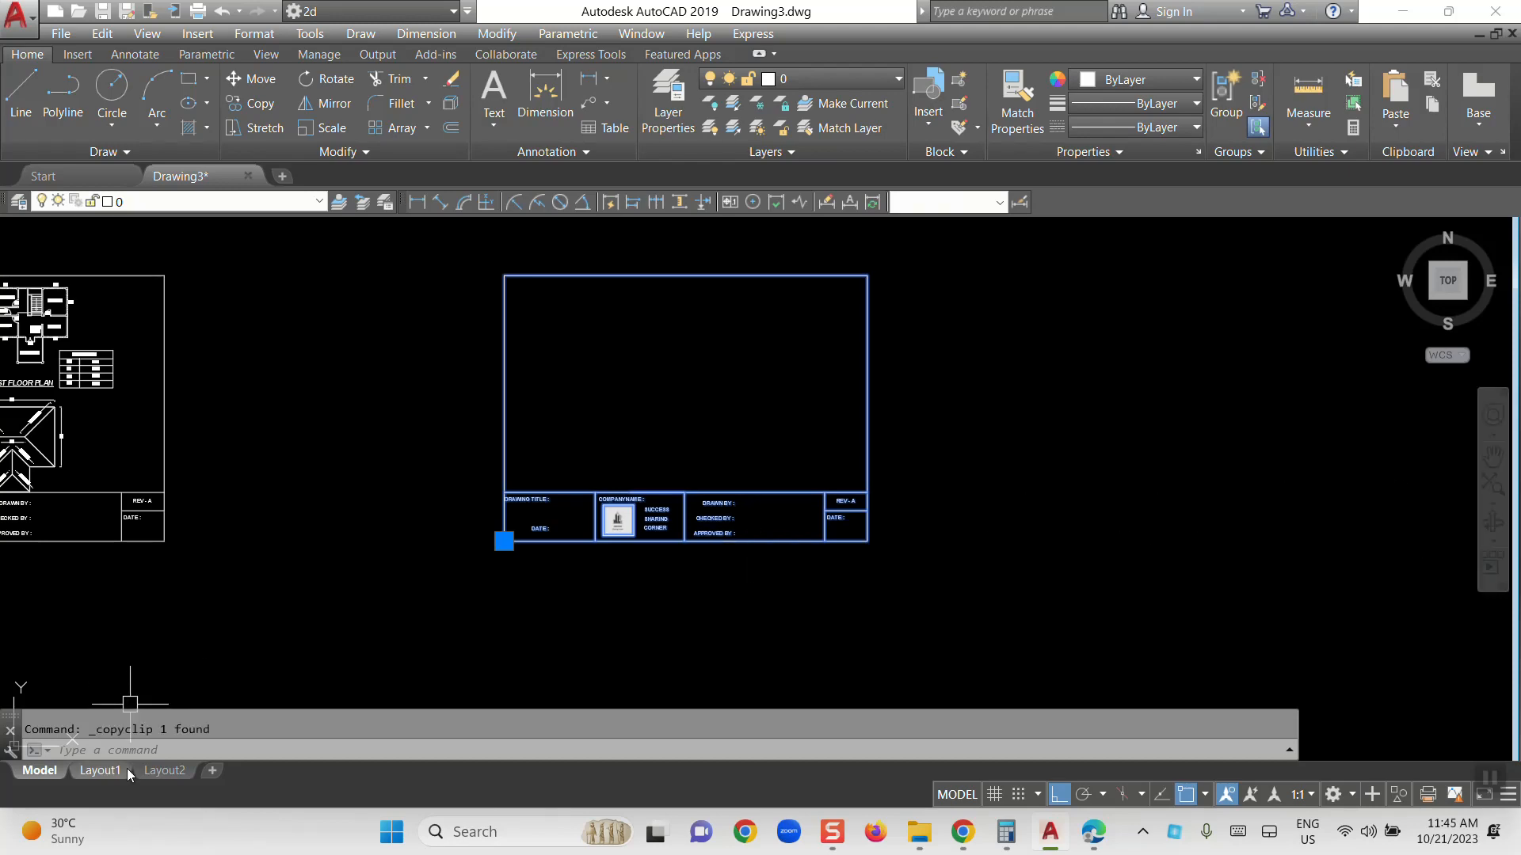
pyautogui.click(100, 771)
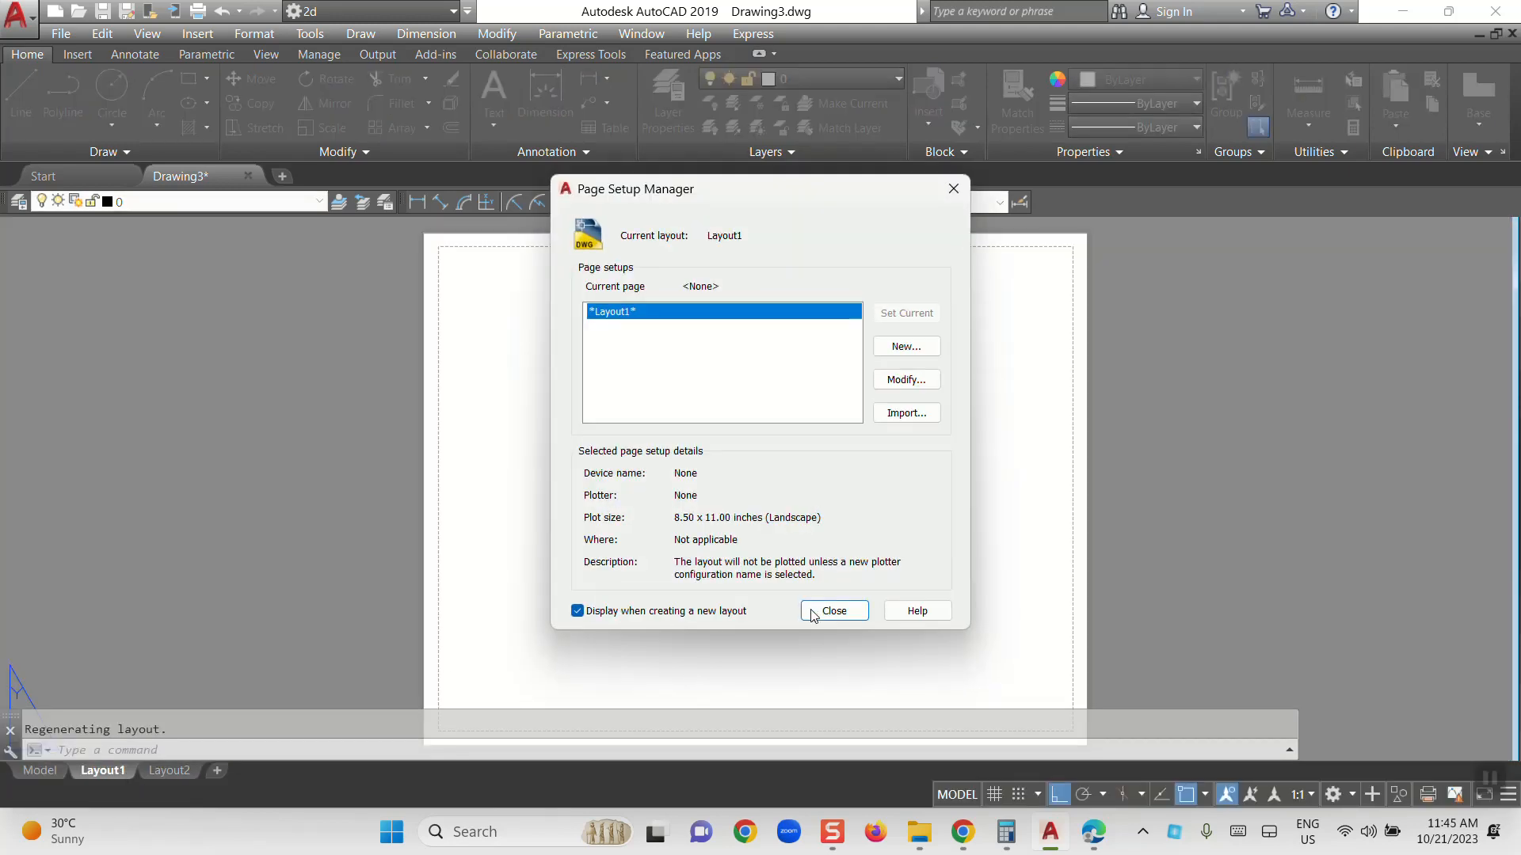
pyautogui.click(831, 611)
pyautogui.hotkey('ctrl', 'v')
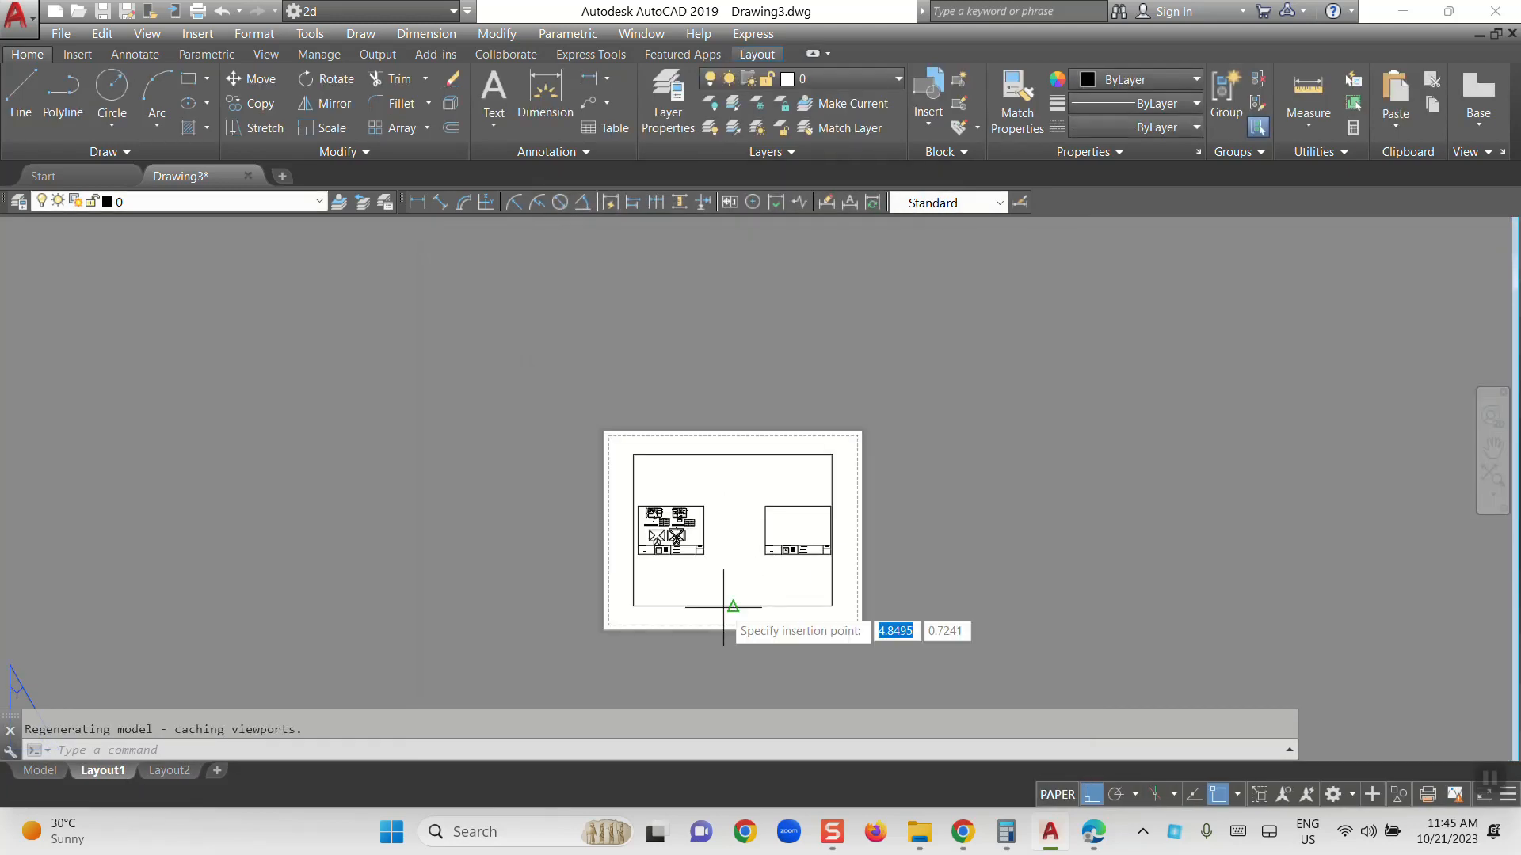
pyautogui.scroll(3, 592, 630)
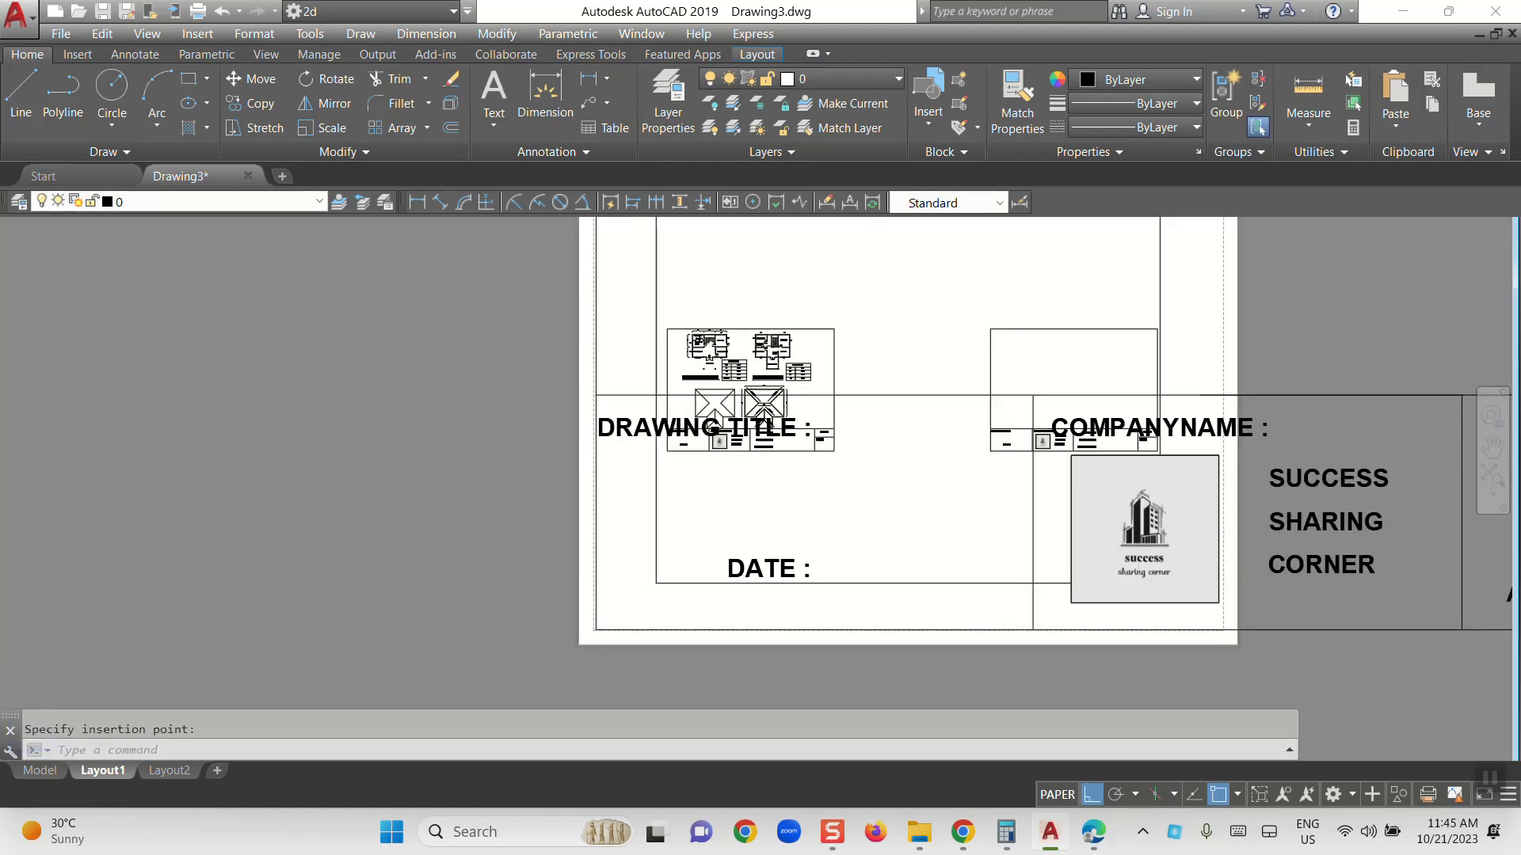
pyautogui.scroll(-5, 592, 630)
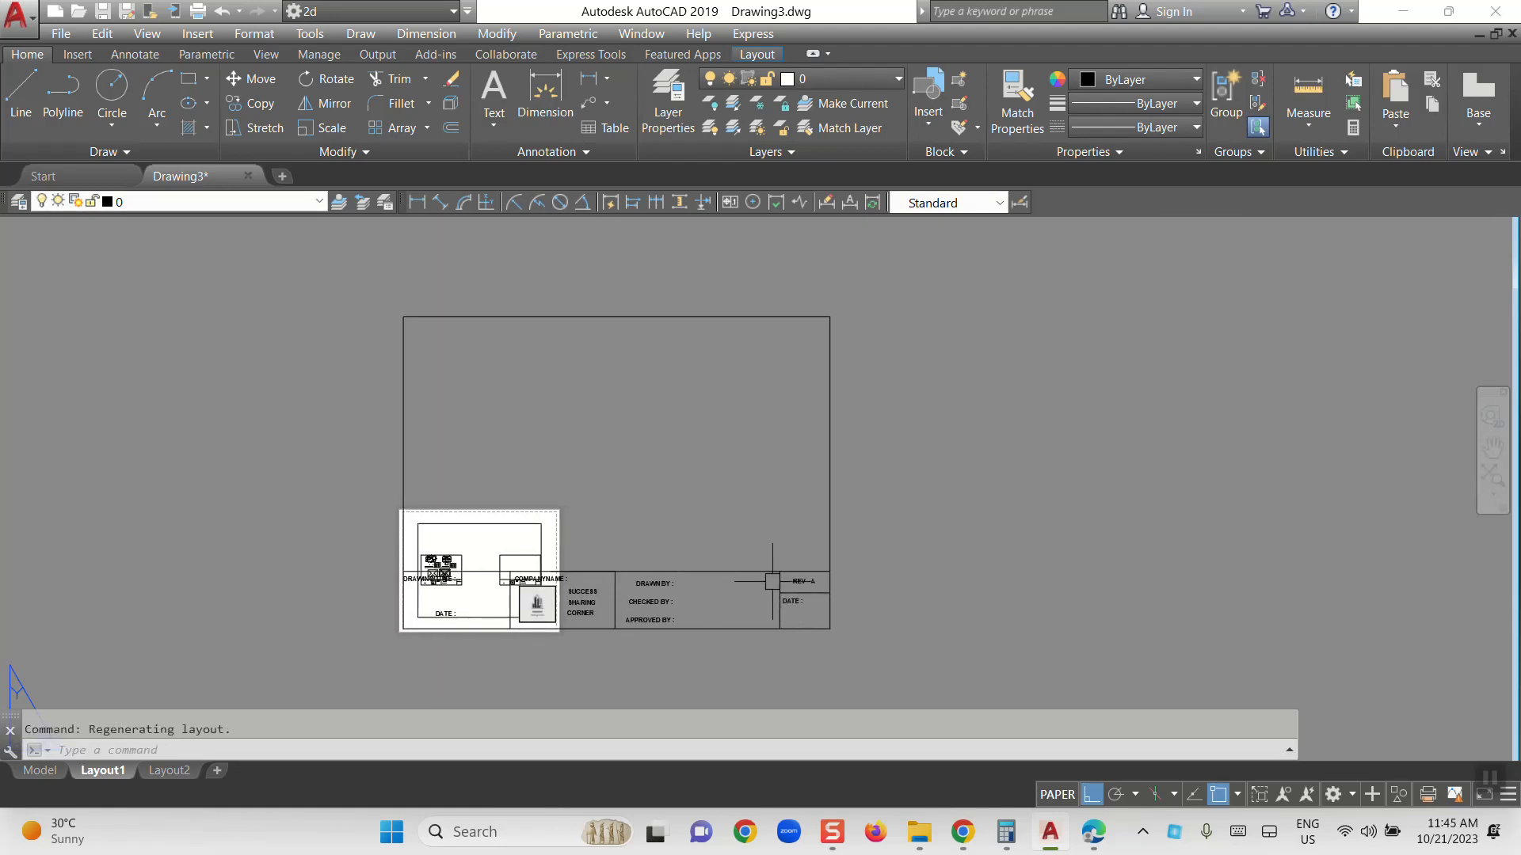
pyautogui.click(769, 580)
pyautogui.moveTo(757, 577); pyautogui.dragTo(1011, 565, button='middle')
# Return to model space and review the original drawing sheet alongside the empty title block
pyautogui.click(41, 768)
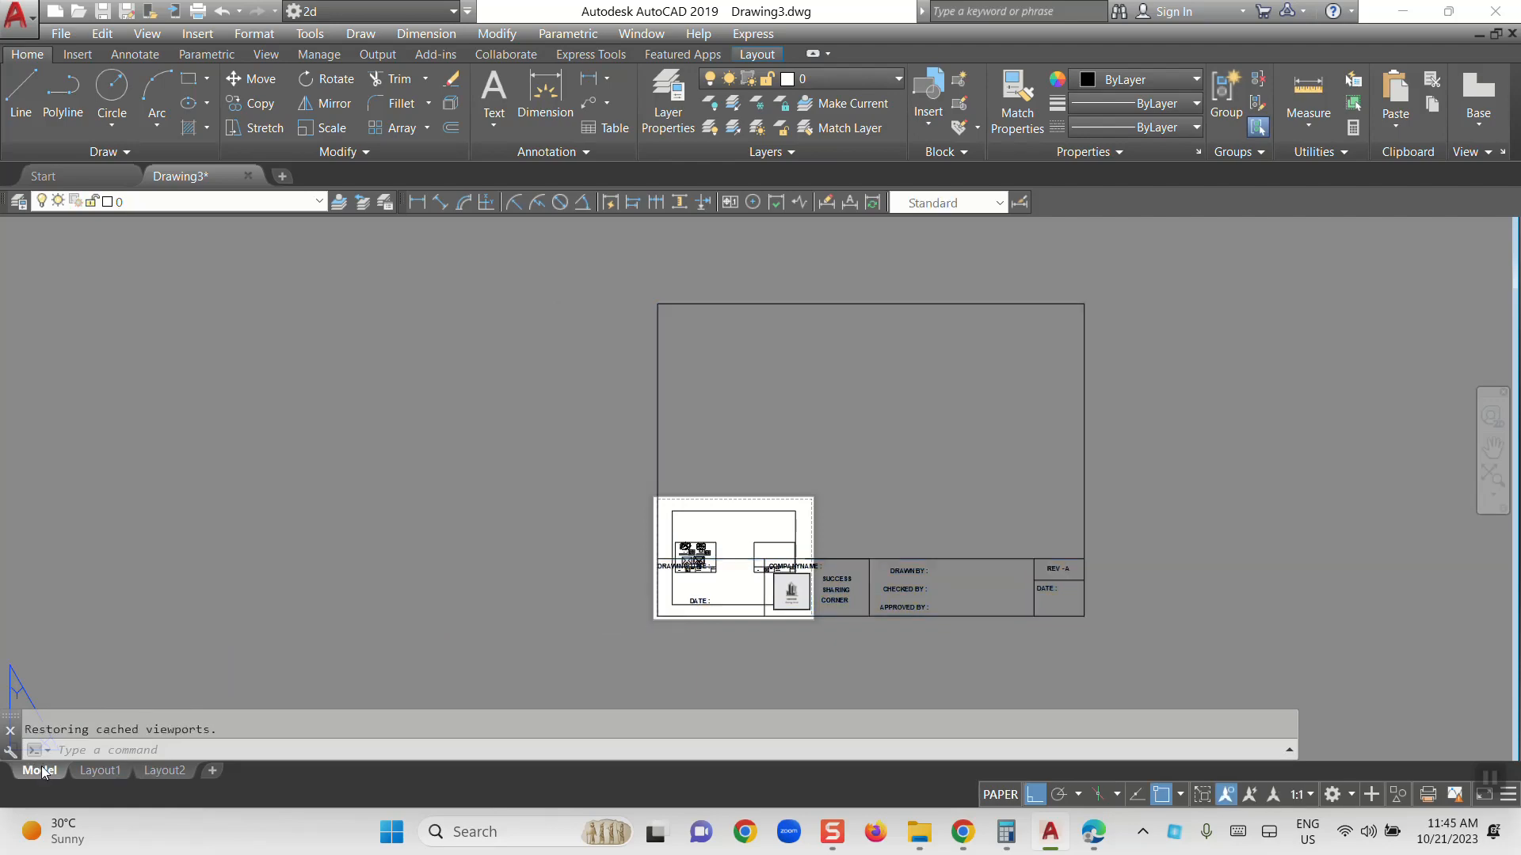
pyautogui.scroll(-4, 848, 495)
pyautogui.moveTo(626, 510); pyautogui.dragTo(817, 515, button='middle')
pyautogui.scroll(8, 652, 501)
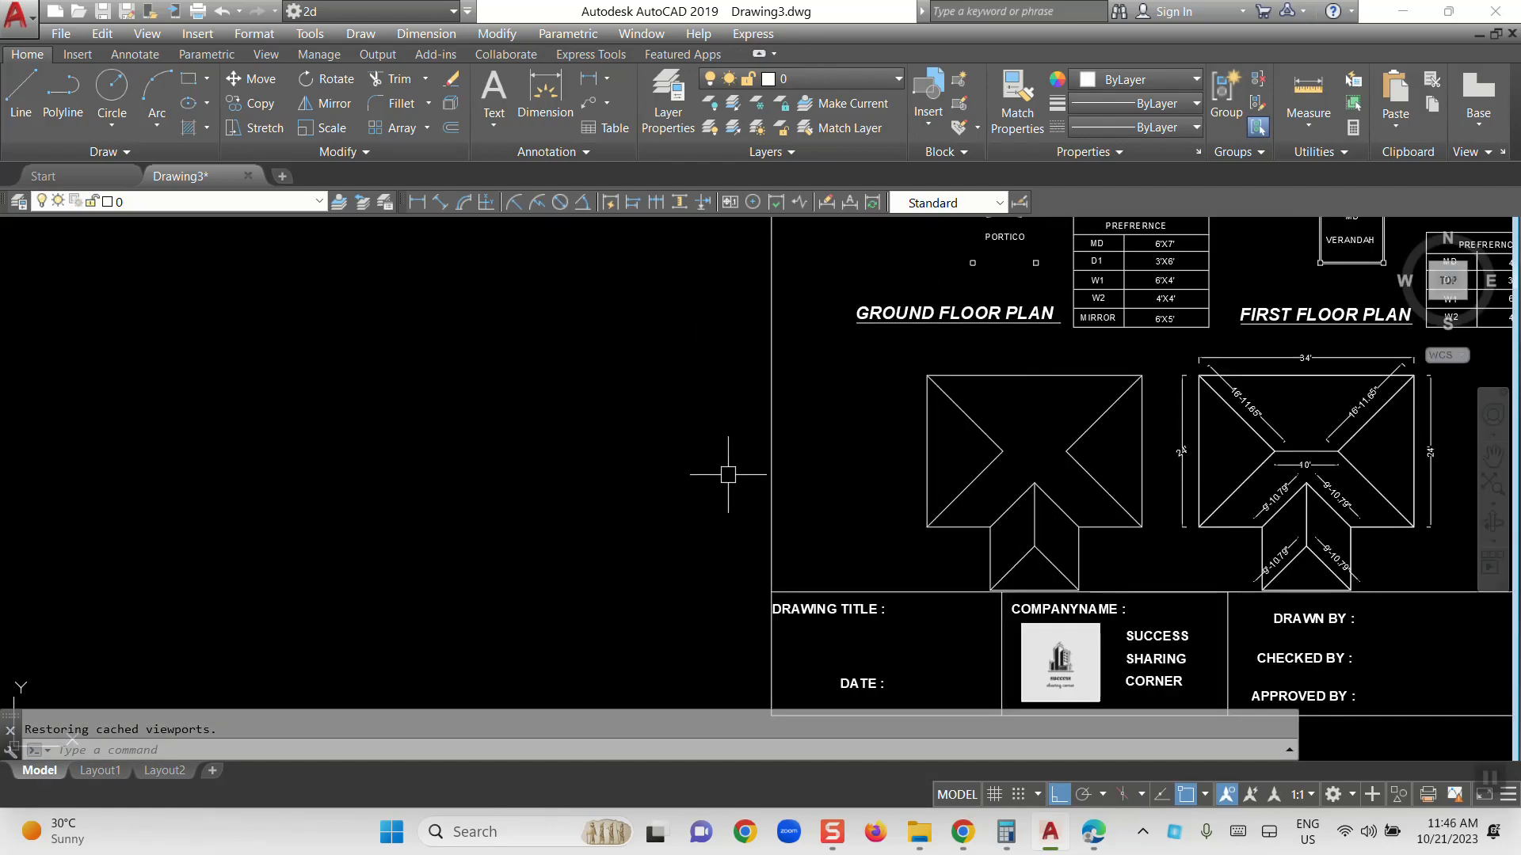
pyautogui.moveTo(784, 463); pyautogui.dragTo(588, 489, button='middle')
pyautogui.moveTo(739, 478); pyautogui.dragTo(528, 478, button='middle')
pyautogui.scroll(-2, 531, 478)
pyautogui.moveTo(849, 468); pyautogui.dragTo(588, 467, button='middle')
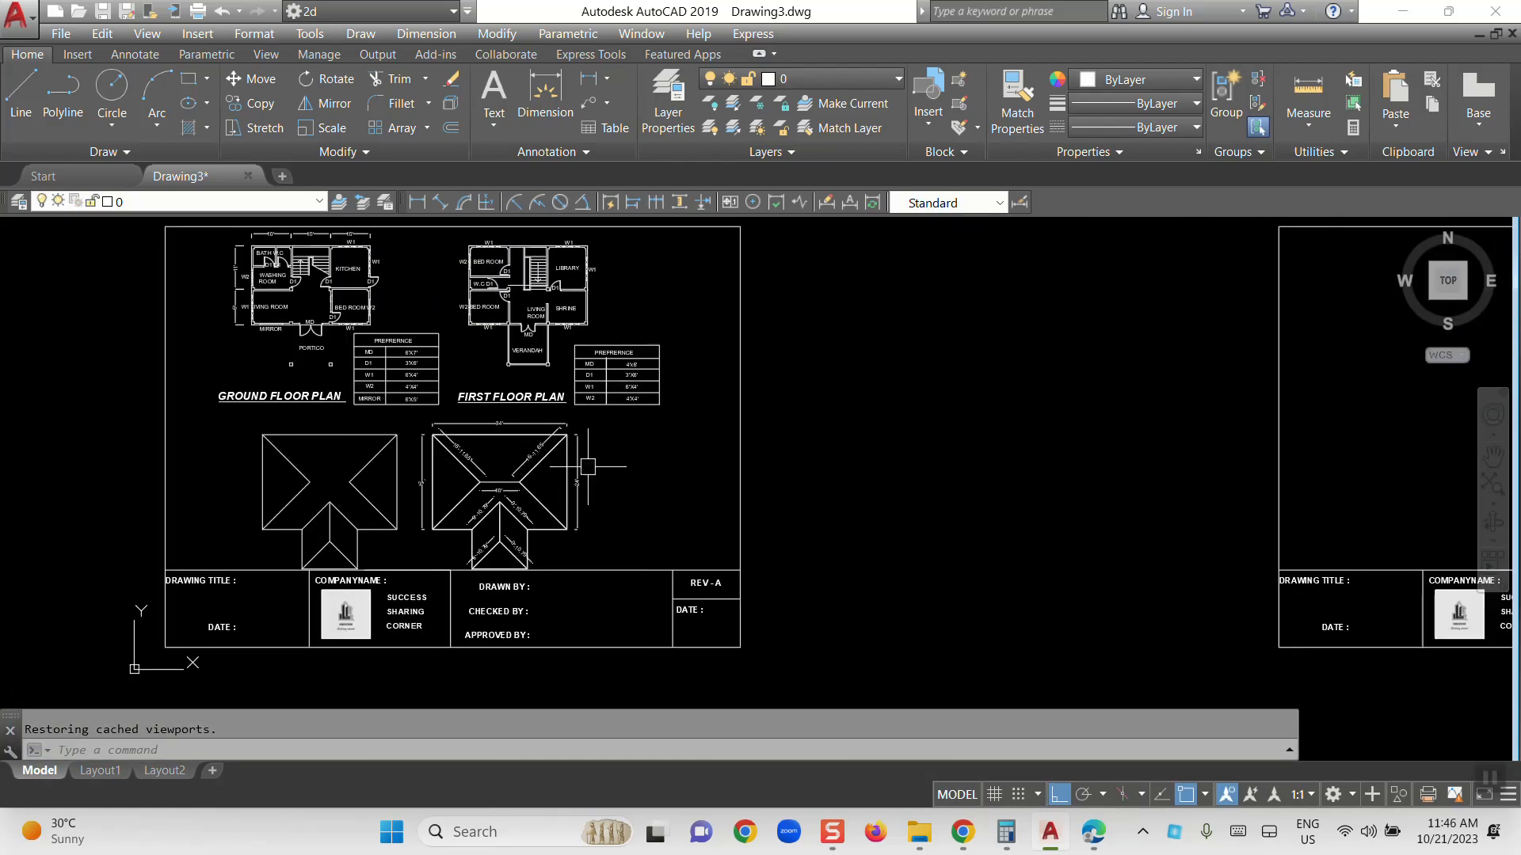
pyautogui.moveTo(921, 452); pyautogui.dragTo(740, 471, button='middle')
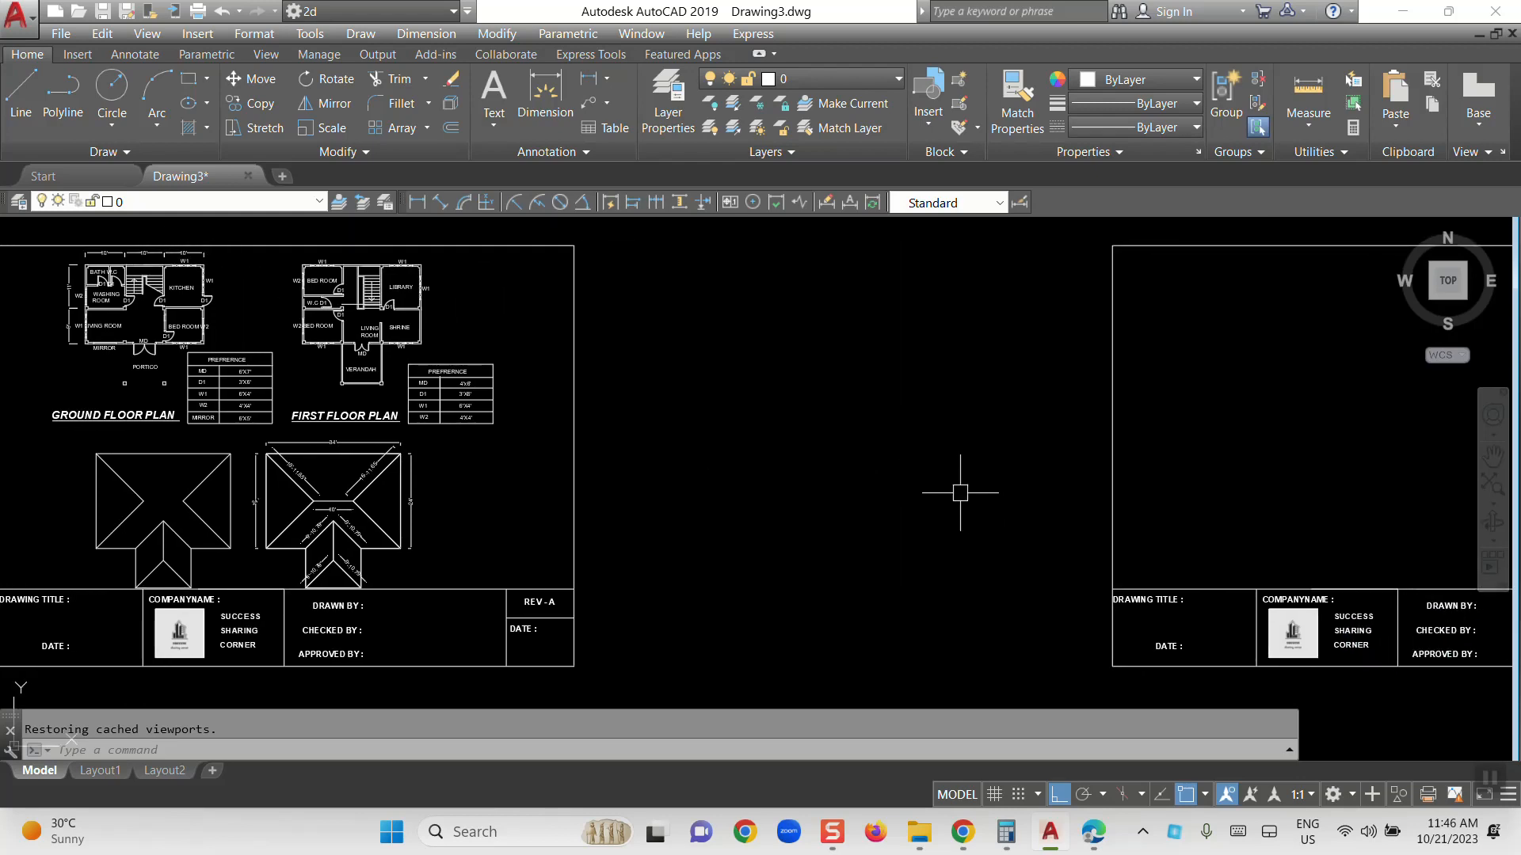
pyautogui.moveTo(720, 578); pyautogui.dragTo(883, 553, button='middle')
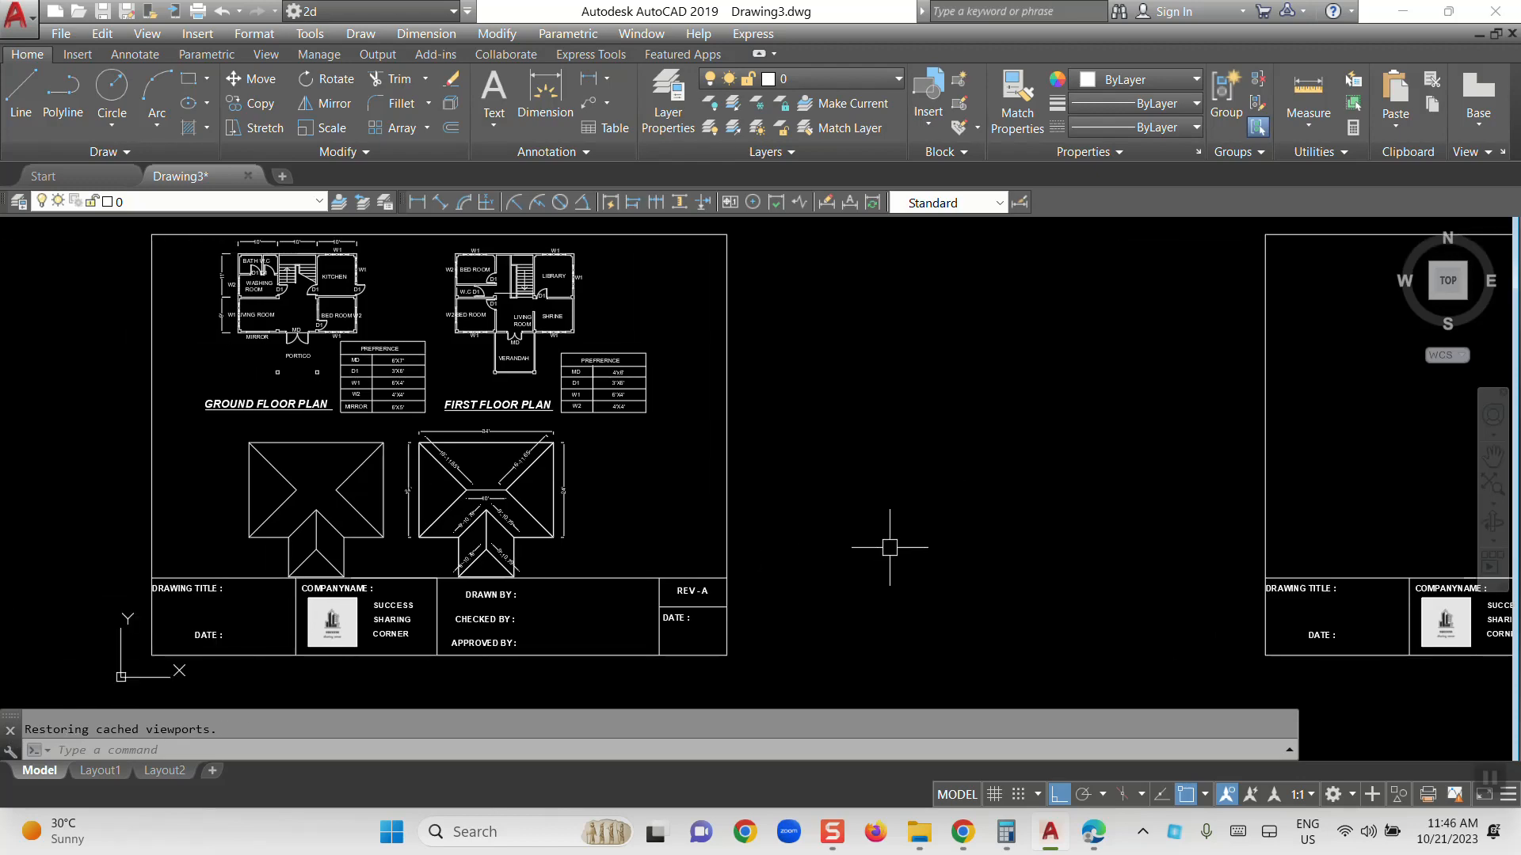
# Check the roof plans by selecting the upper roof dimension and roof edge individually, and review the complete sheet
pyautogui.scroll(4, 505, 450)
pyautogui.click(503, 451)
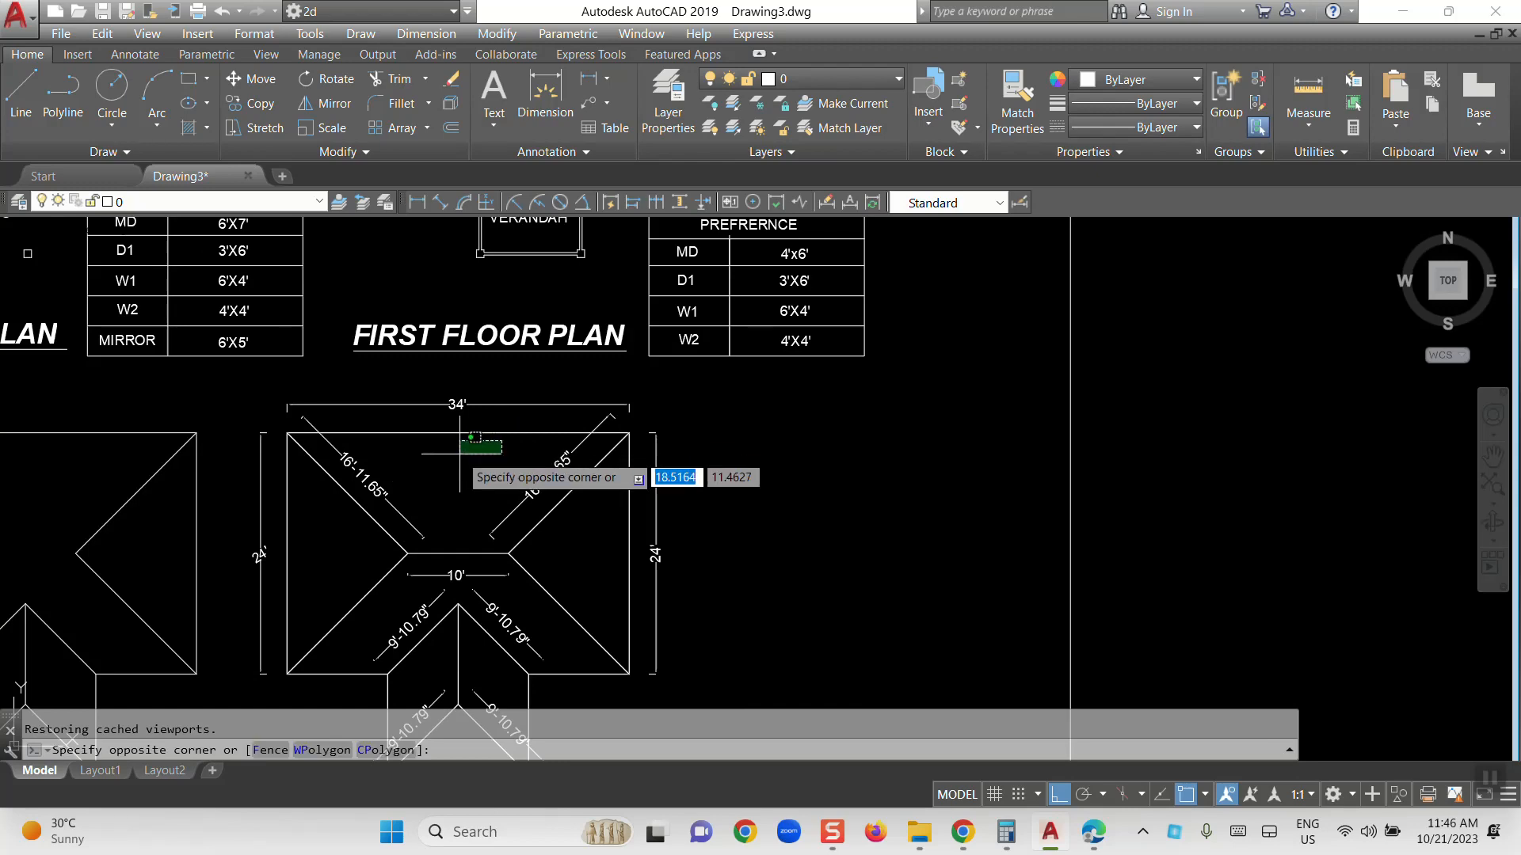
pyautogui.moveTo(461, 439); pyautogui.dragTo(820, 486, button='middle')
pyautogui.click(456, 407)
pyautogui.press('Escape')
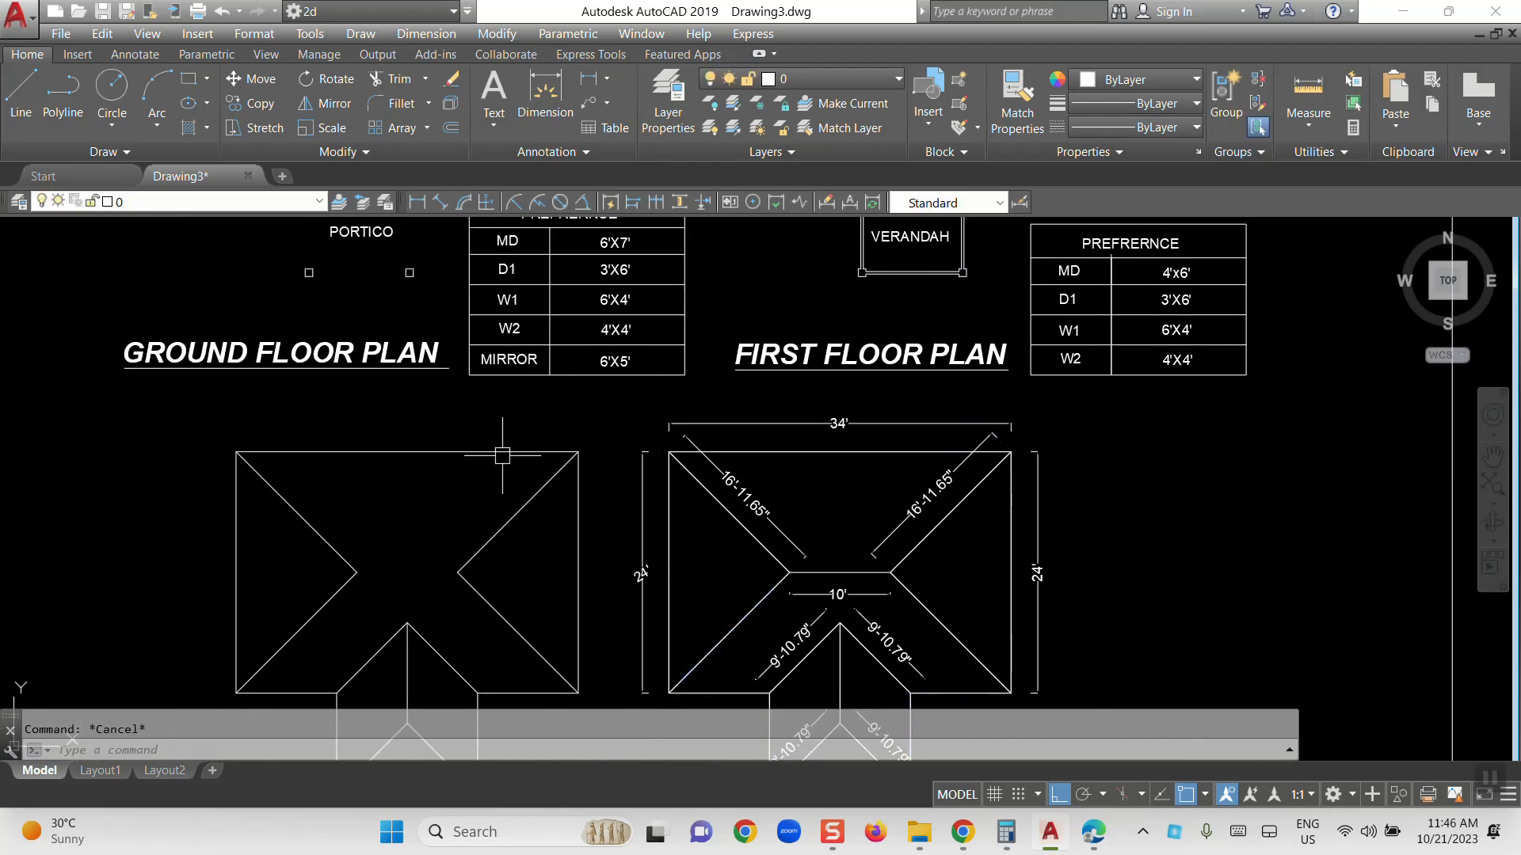
pyautogui.click(503, 454)
pyautogui.scroll(-4, 579, 433)
pyautogui.moveTo(687, 428); pyautogui.dragTo(666, 459, button='middle')
pyautogui.scroll(1, 668, 446)
pyautogui.press('Escape')
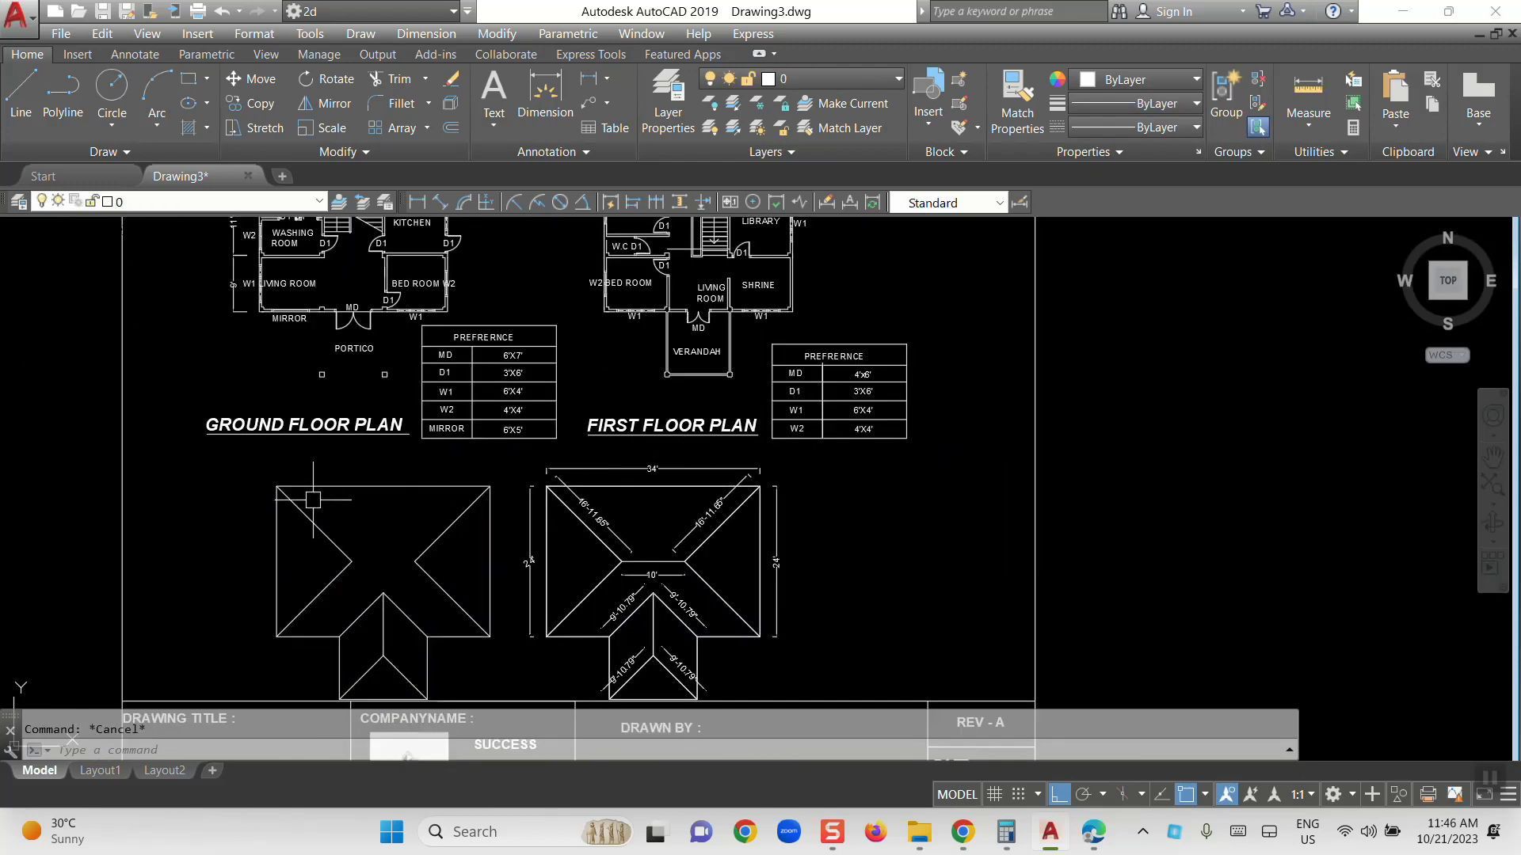
pyautogui.scroll(3, 353, 475)
pyautogui.moveTo(537, 376); pyautogui.dragTo(499, 509, button='middle')
pyautogui.scroll(-1, 499, 509)
pyautogui.scroll(-5, 499, 509)
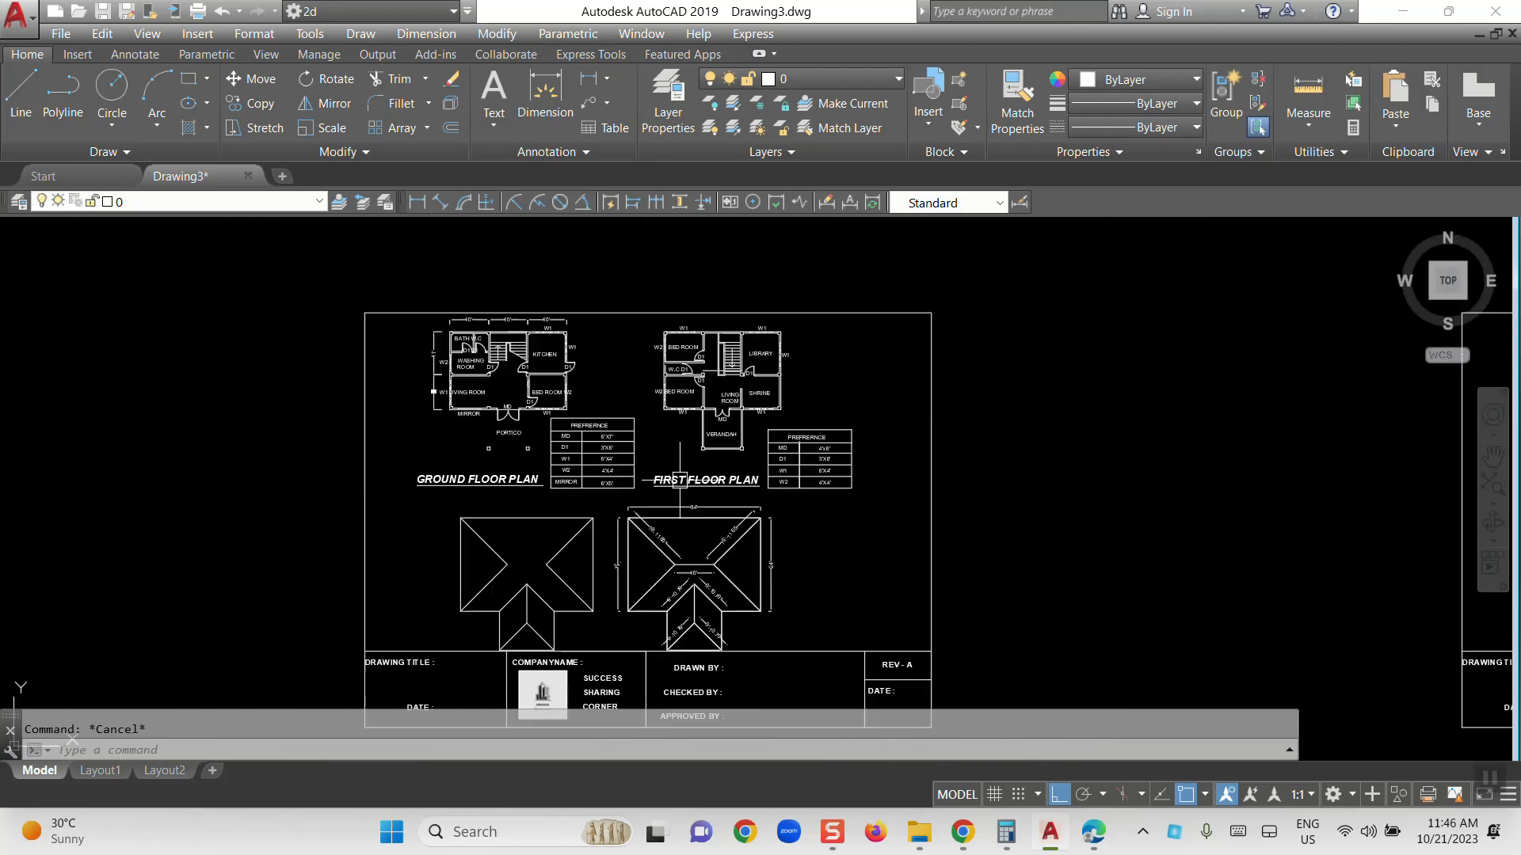
pyautogui.moveTo(843, 571); pyautogui.dragTo(800, 571, button='middle')
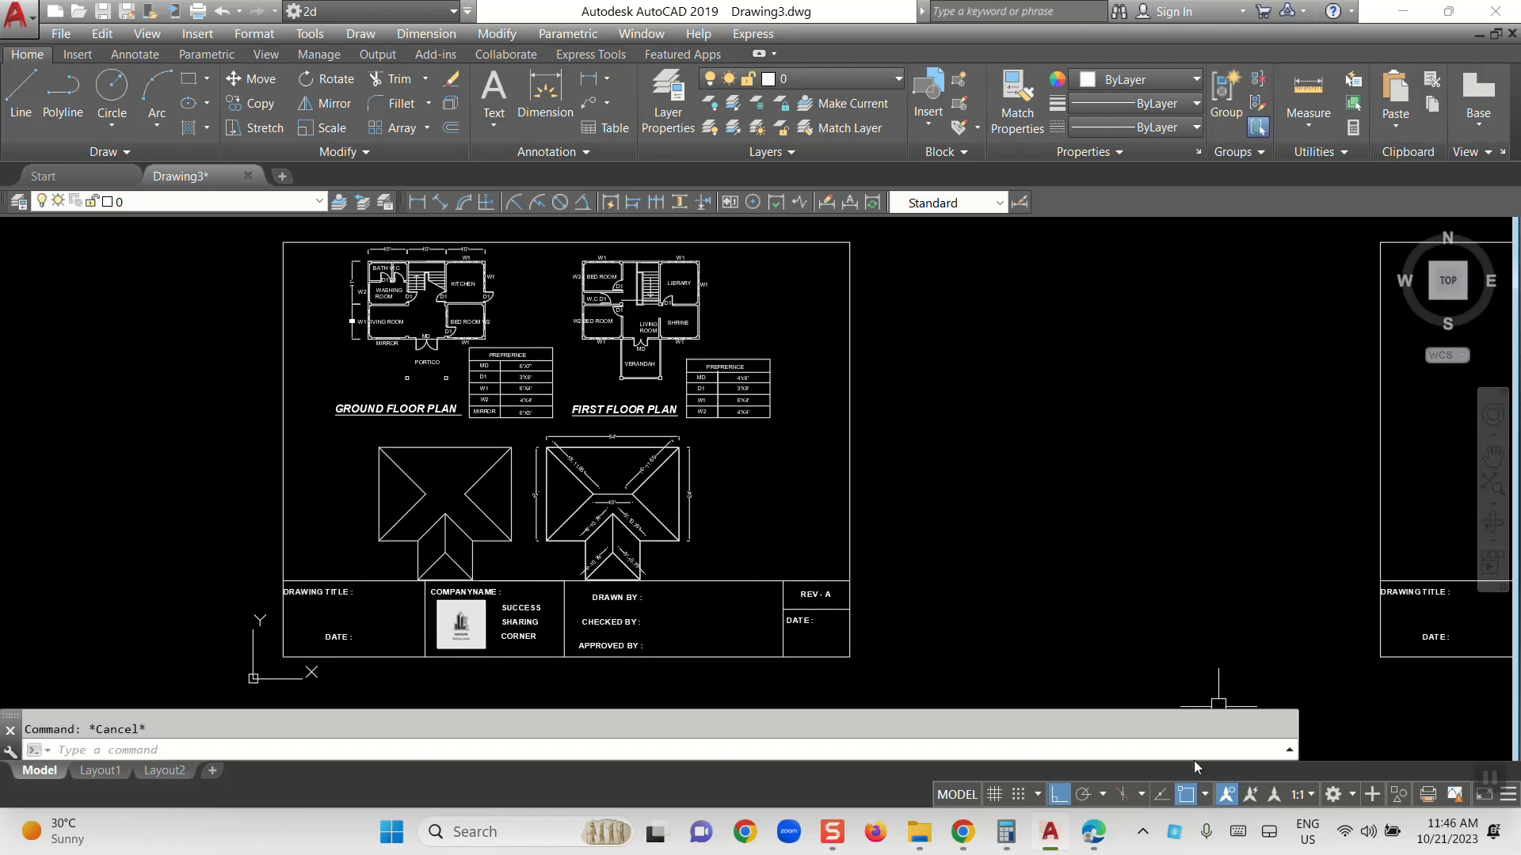